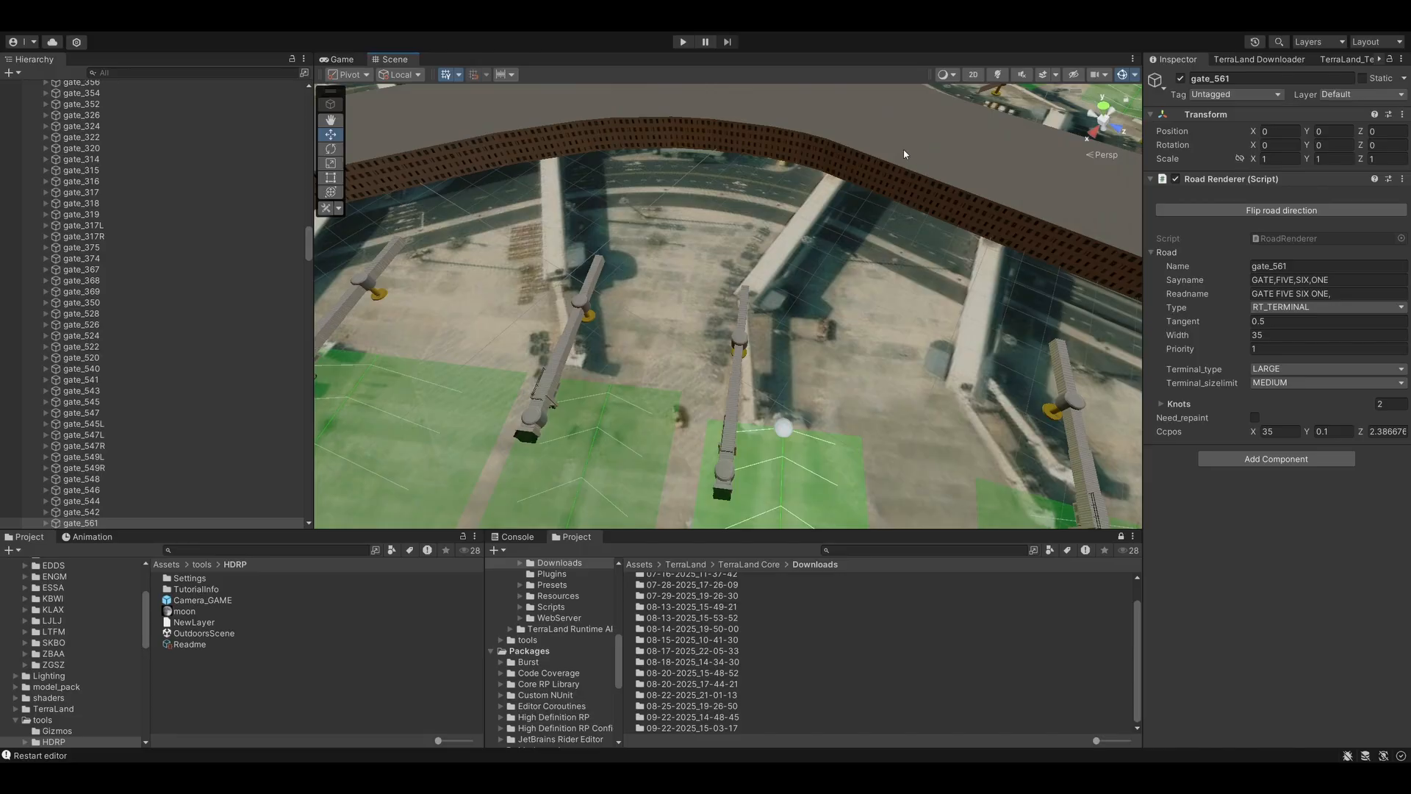
- Enable Pos_lock on terminal_gate_large_gate_561
right_drag(710, 295, 818, 444)
scroll(759, 334, down, 5)
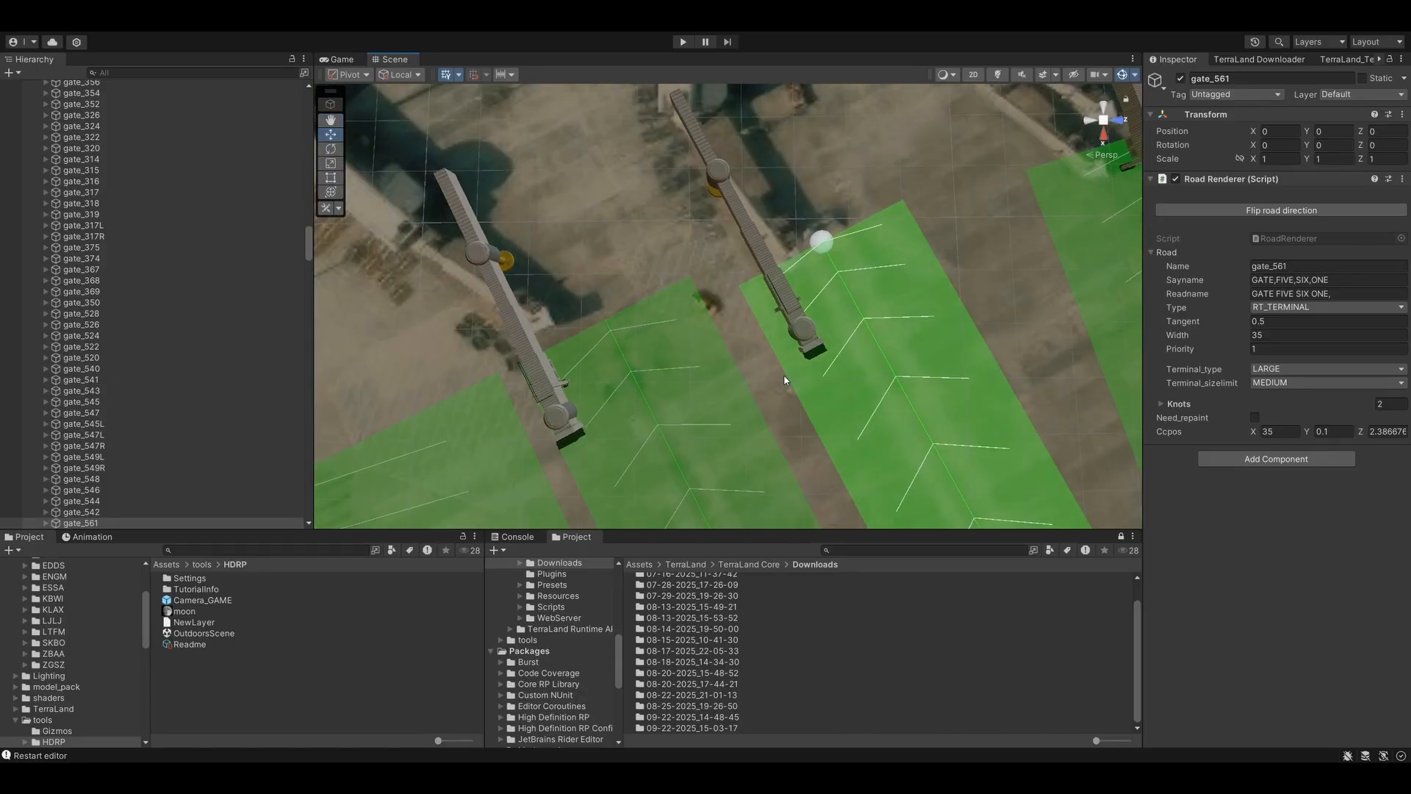
scroll(734, 294, down, 2)
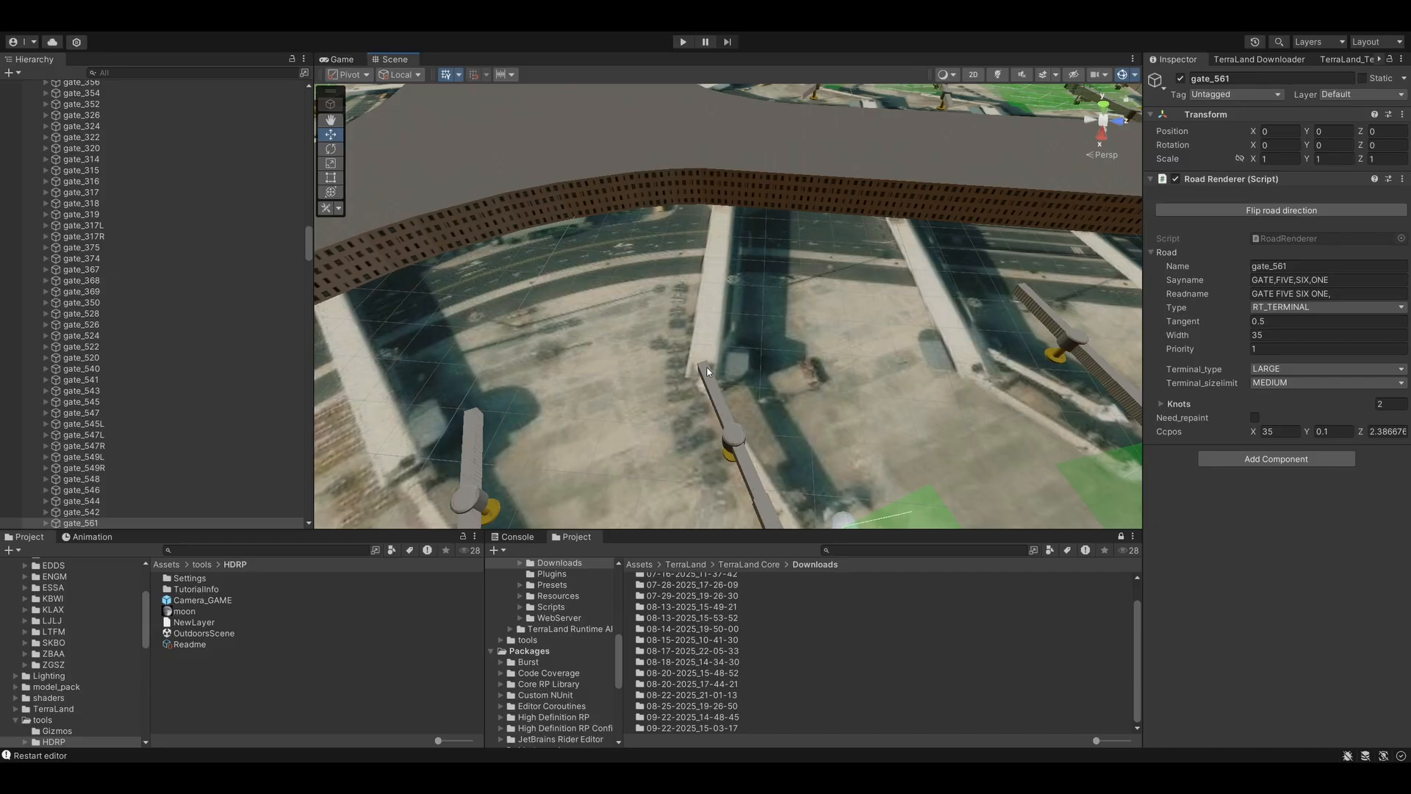
alt+drag(694, 354, 865, 389)
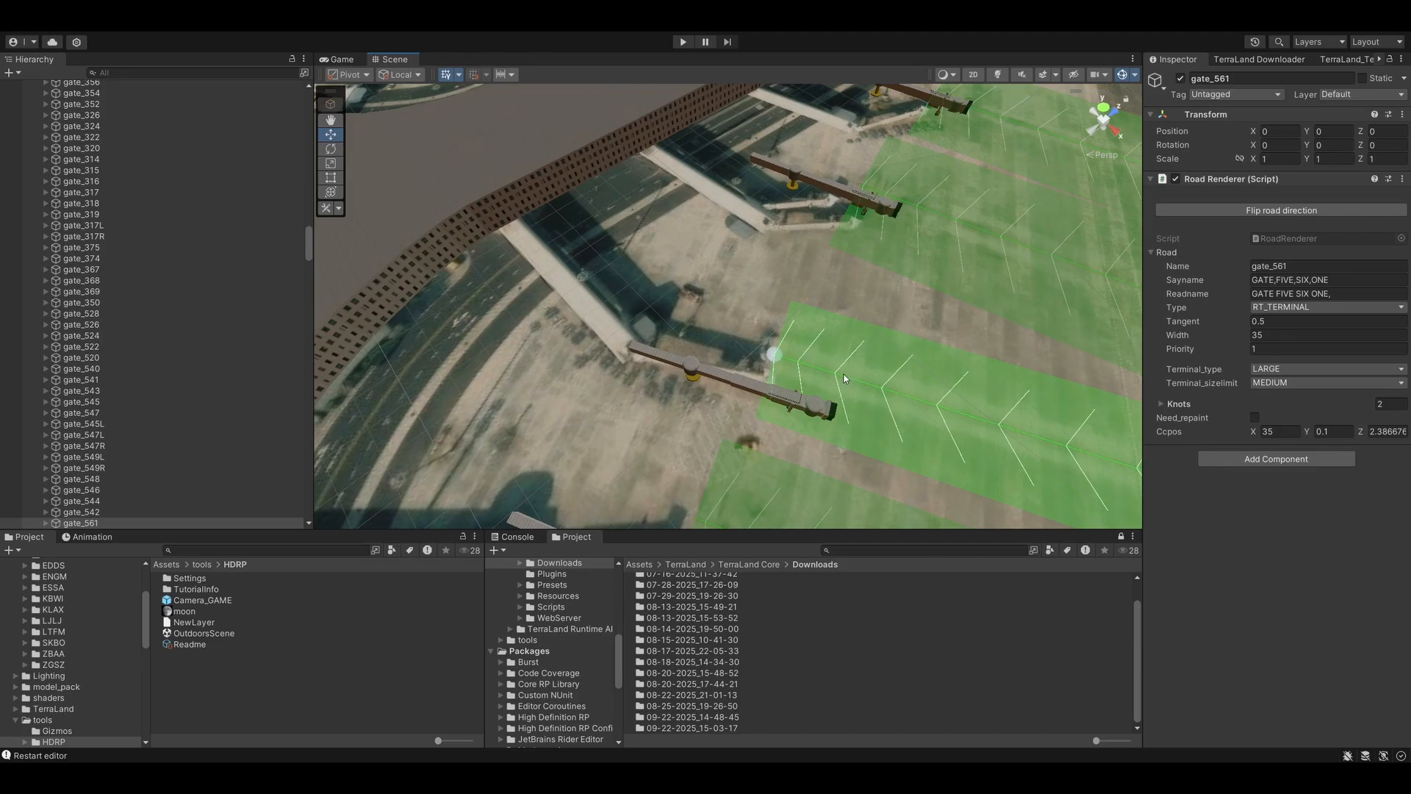
click(717, 375)
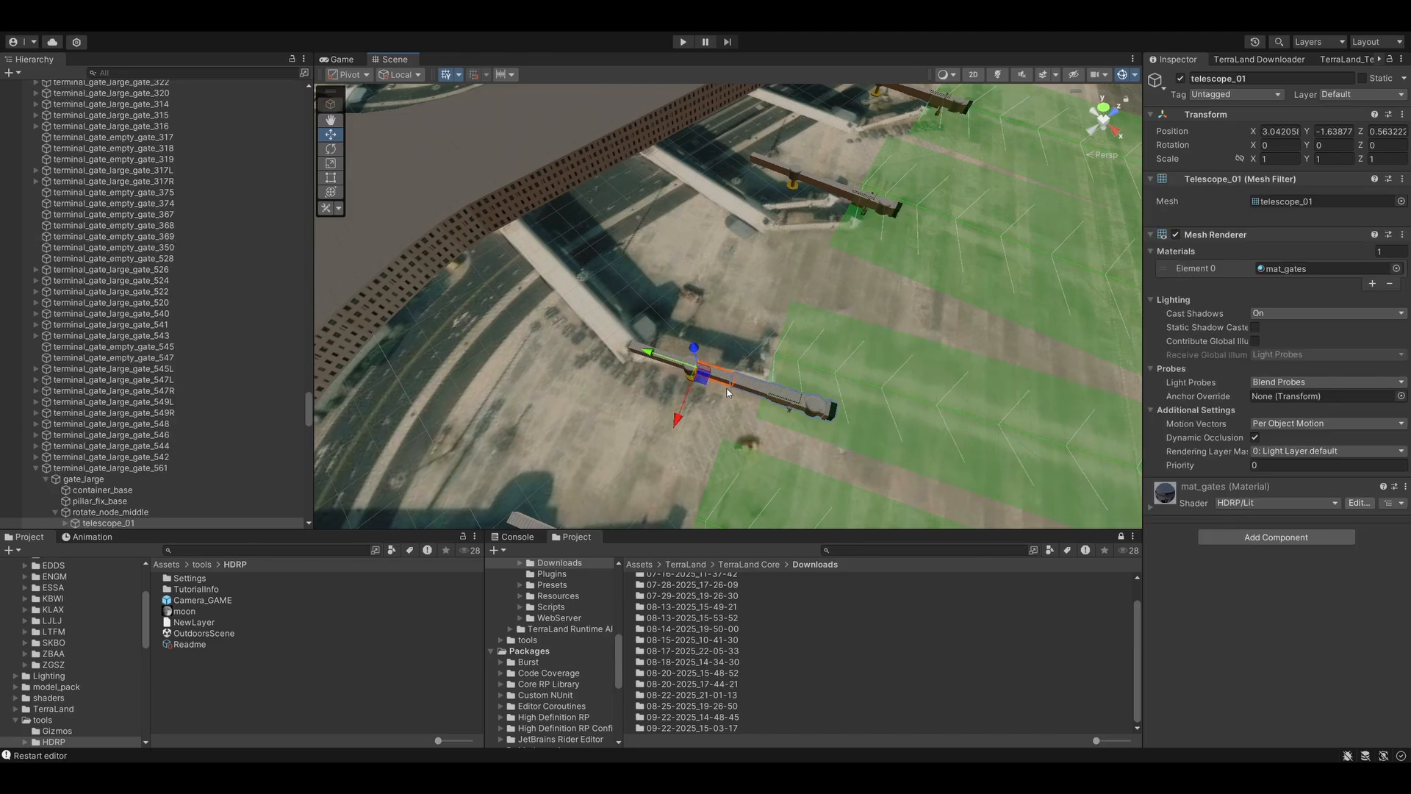
scroll(170, 472, down, 3)
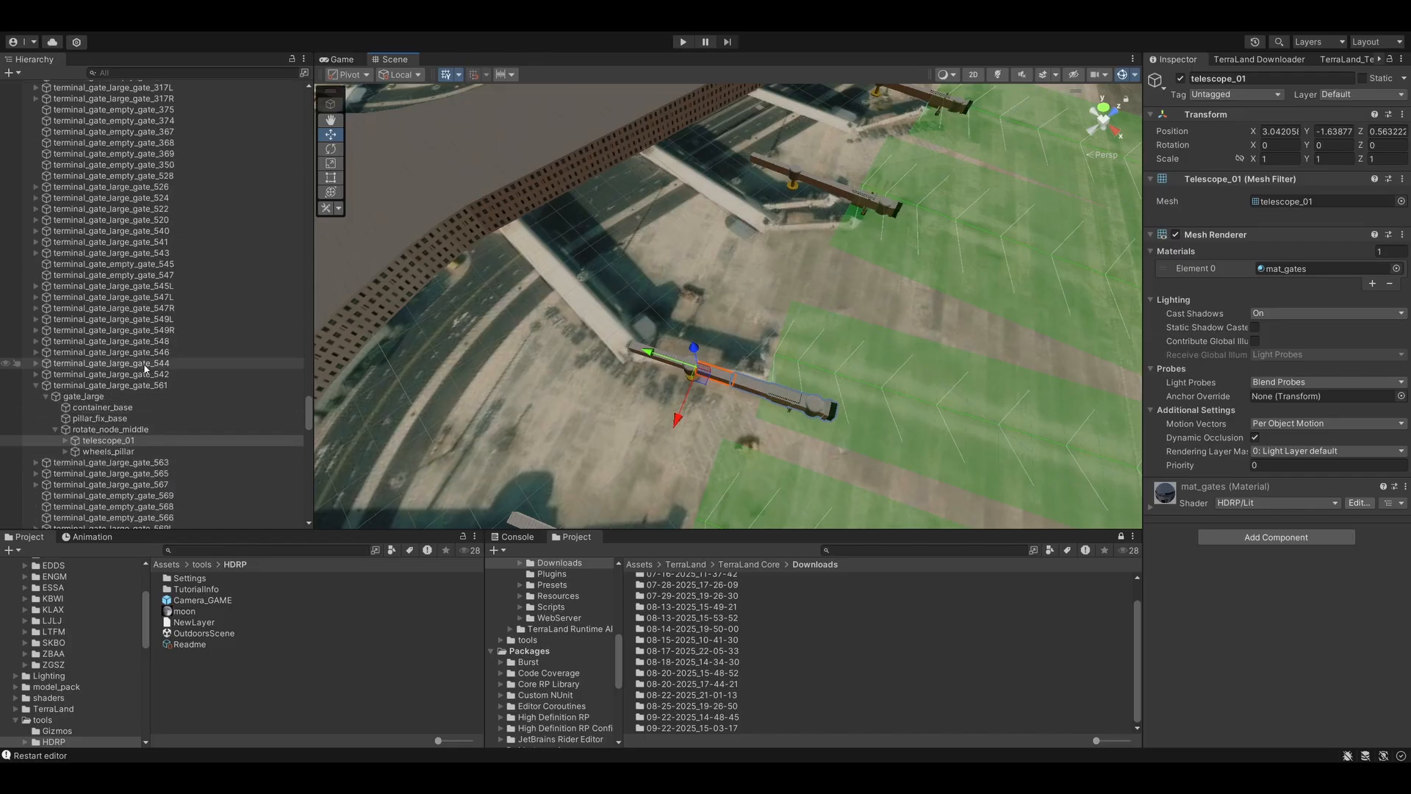
click(109, 387)
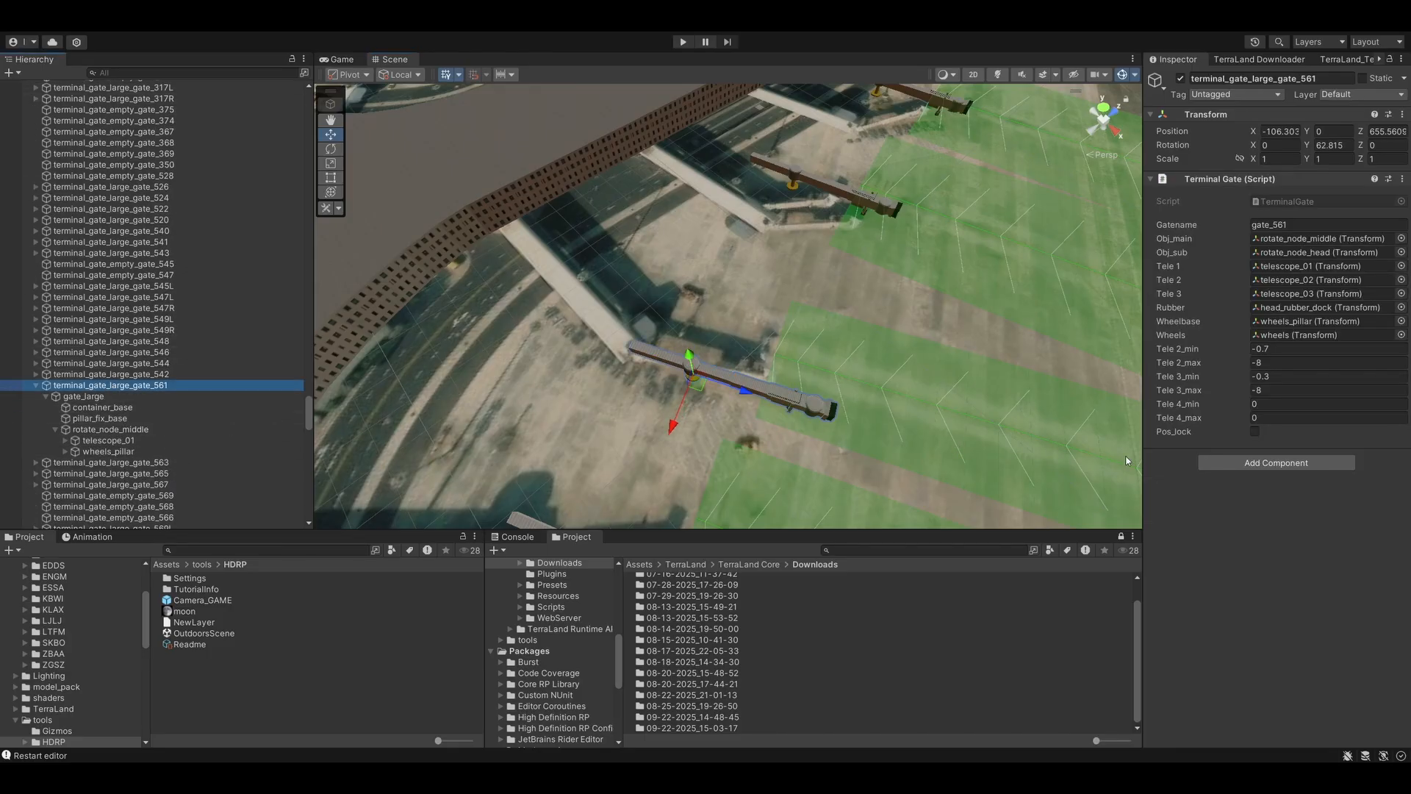
click(1255, 431)
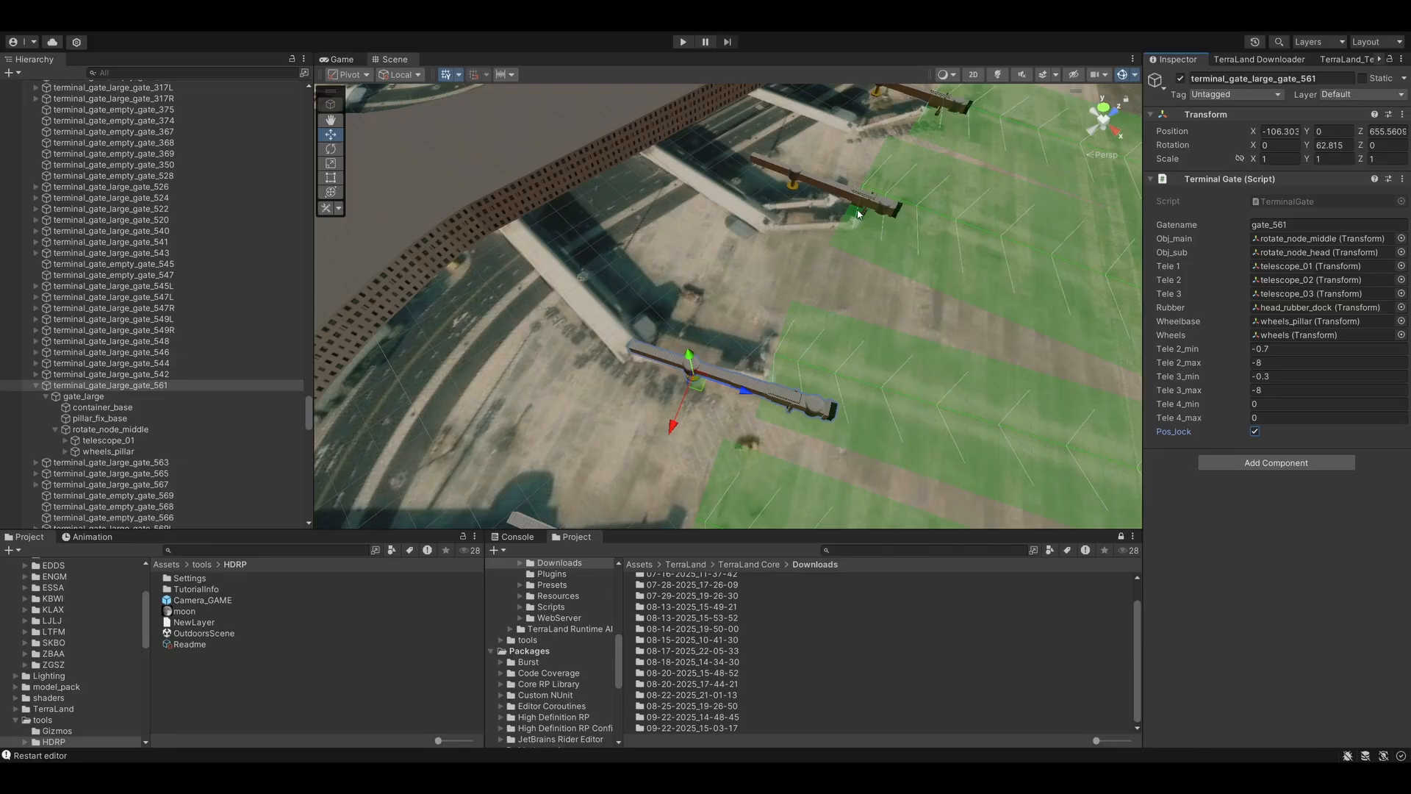
- Examine gate 561's jet bridge head, rotating node and container base relative to the fixed walkway painted on the terrain
right_drag(816, 354, 706, 292)
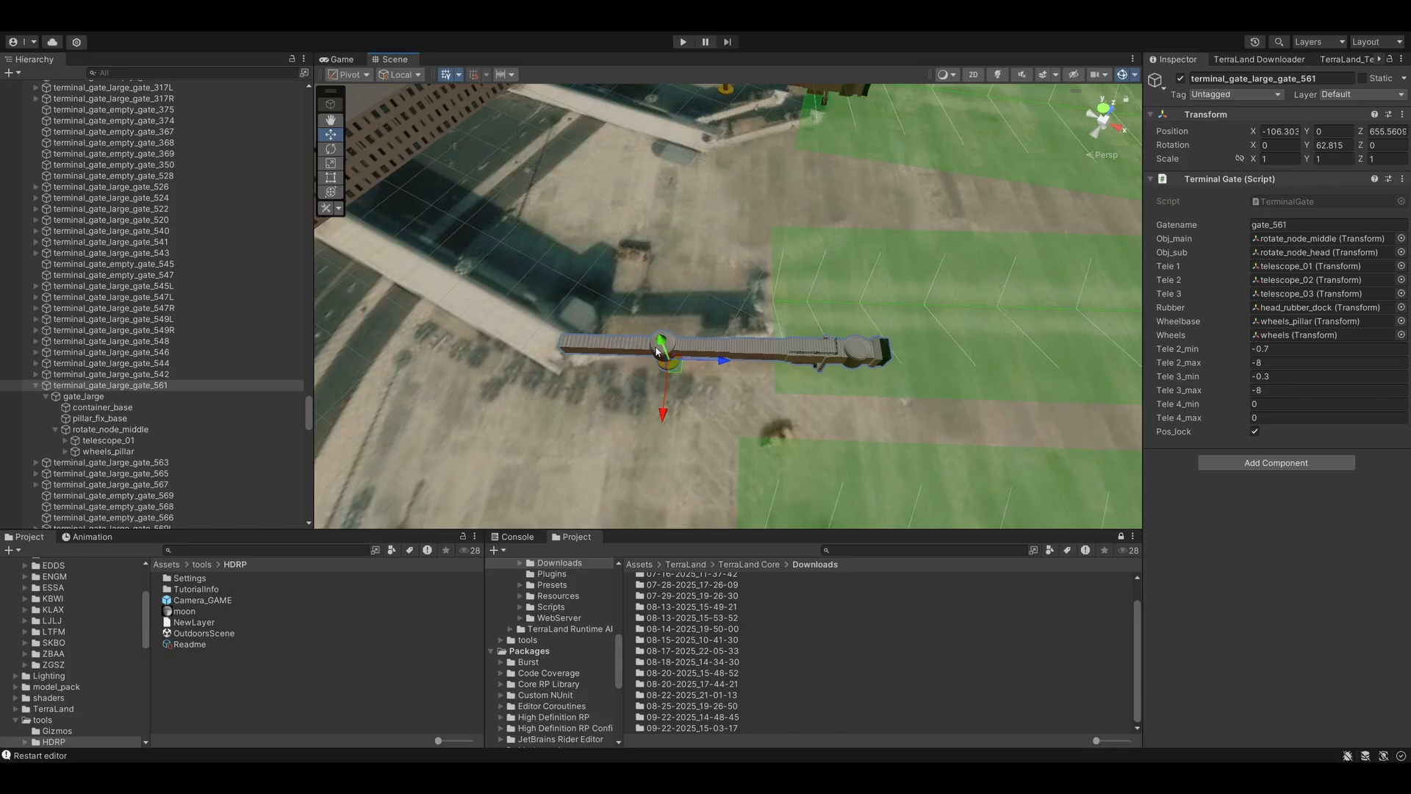
click(857, 358)
click(854, 349)
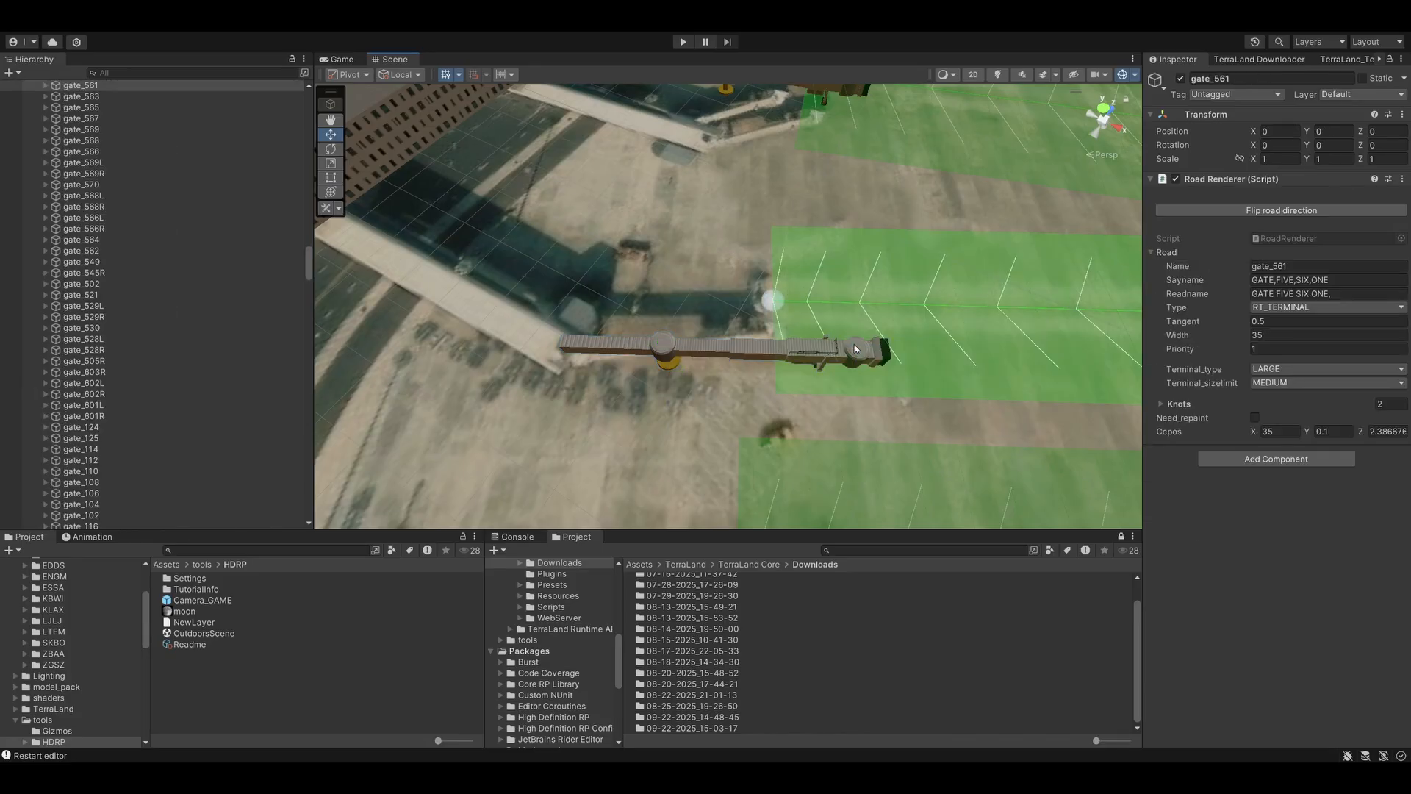
click(854, 344)
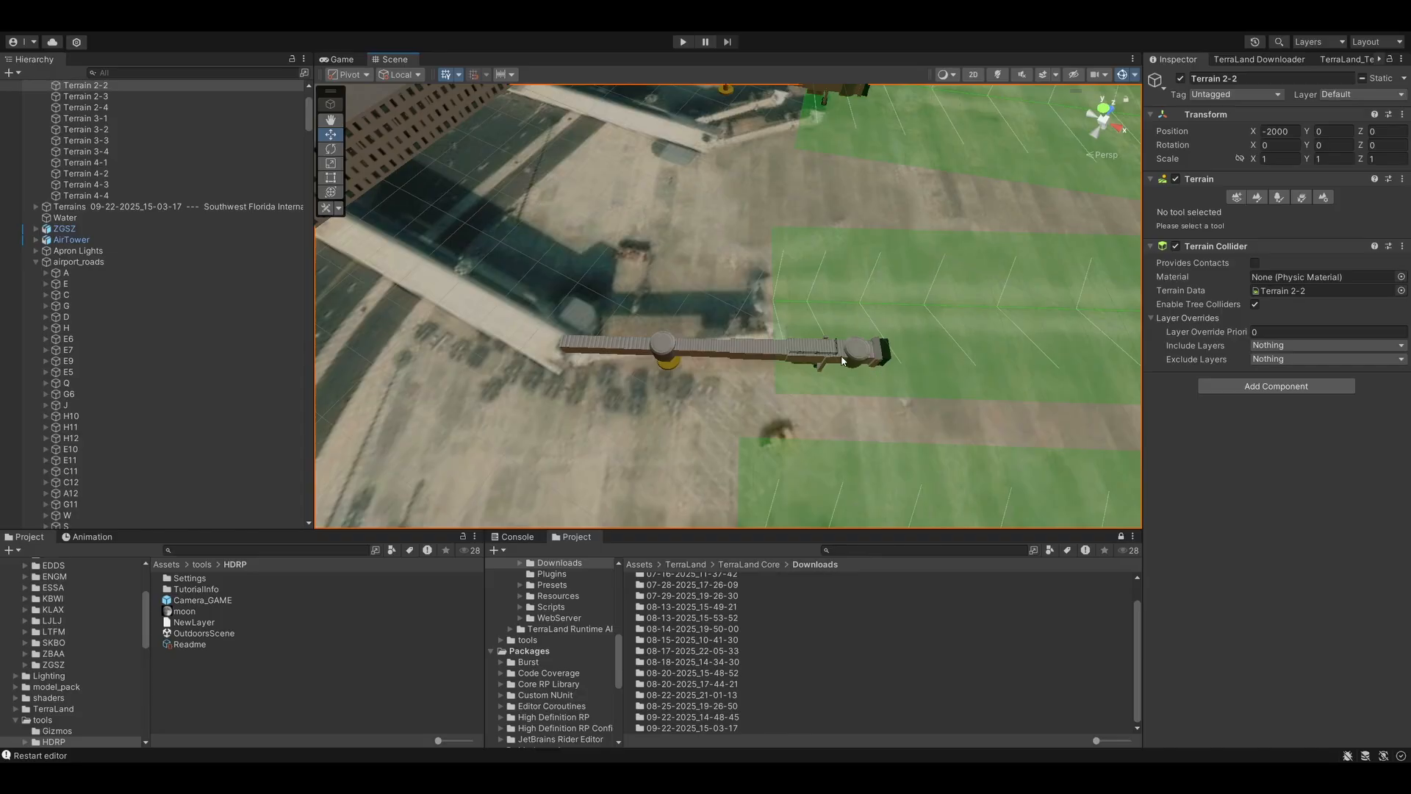
click(665, 351)
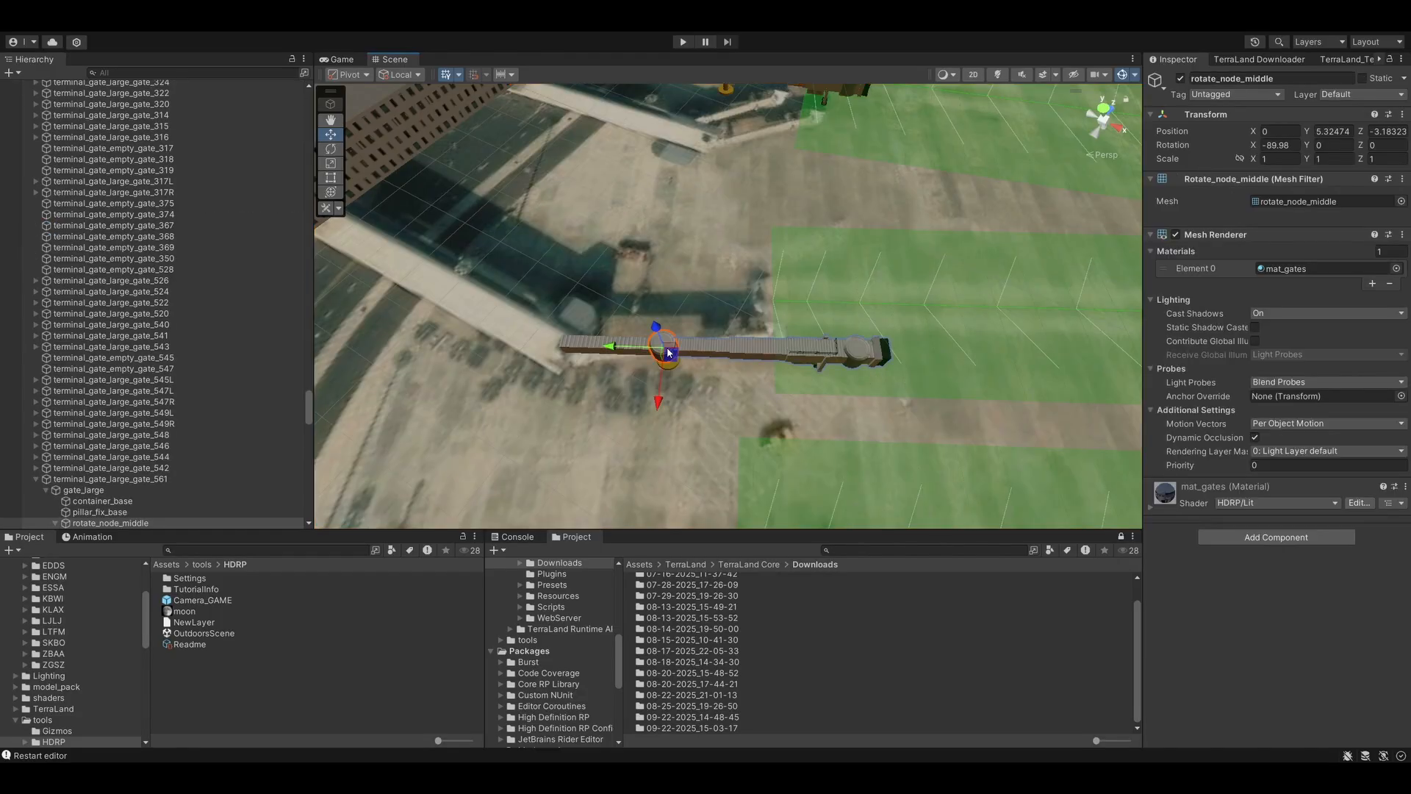
click(602, 271)
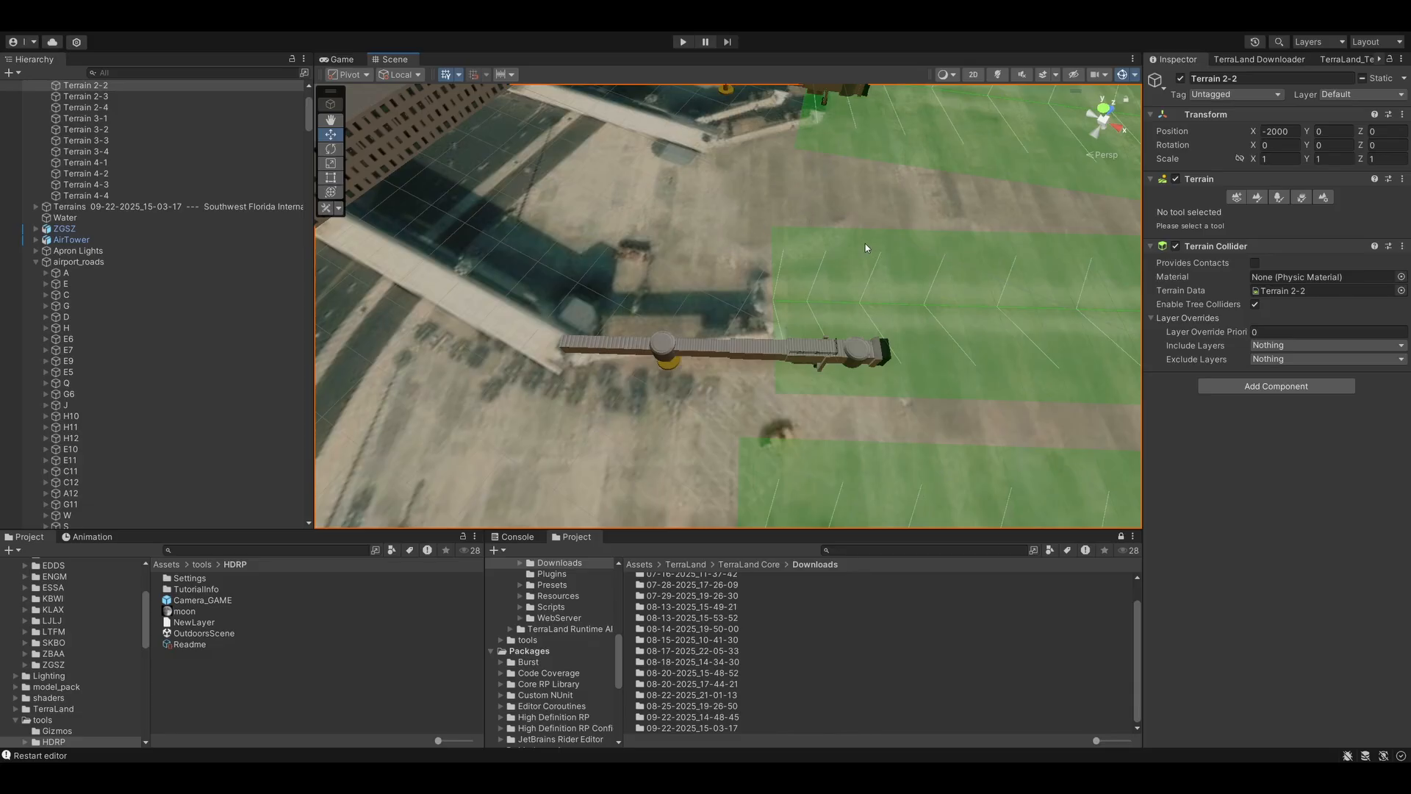
alt+drag(888, 257, 710, 403)
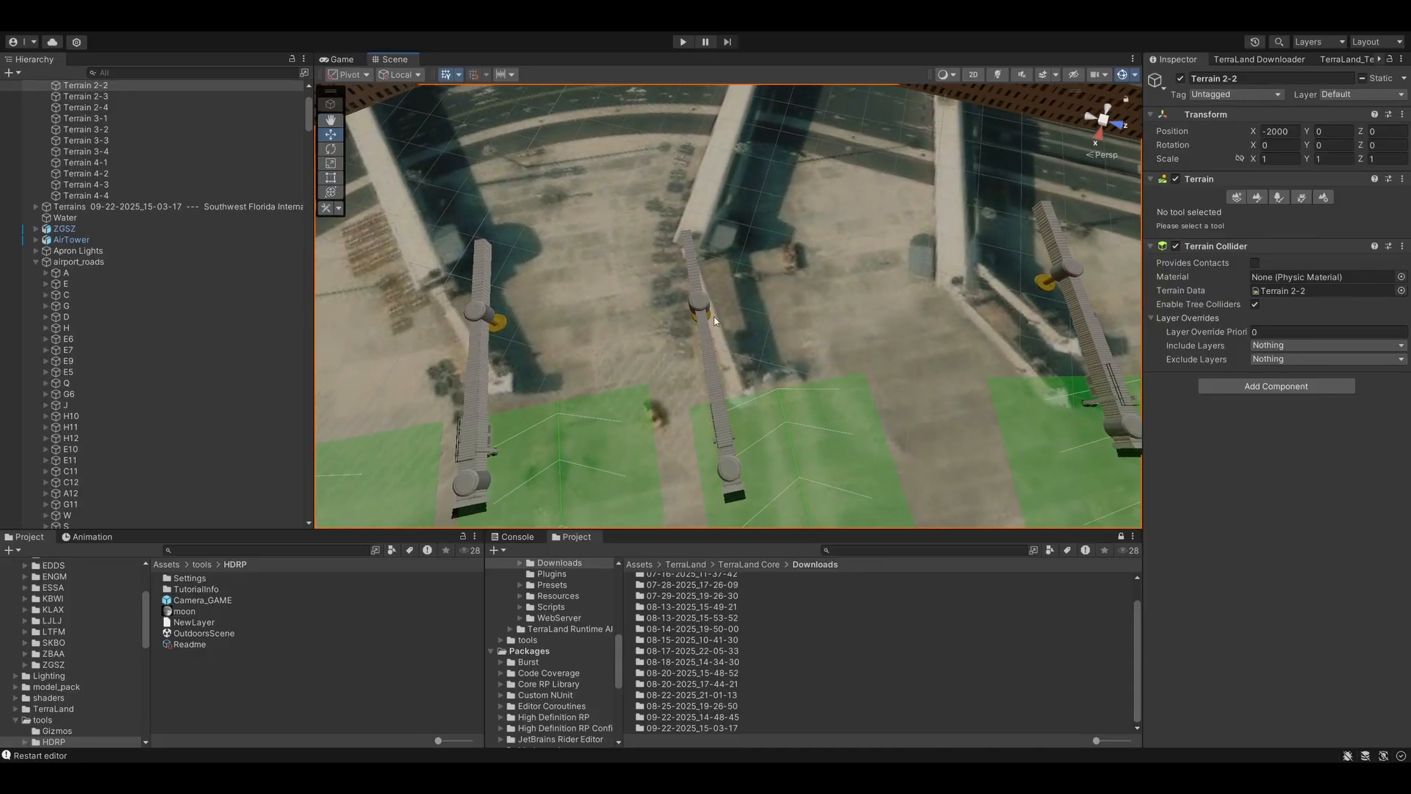
alt+drag(699, 256, 808, 346)
click(833, 342)
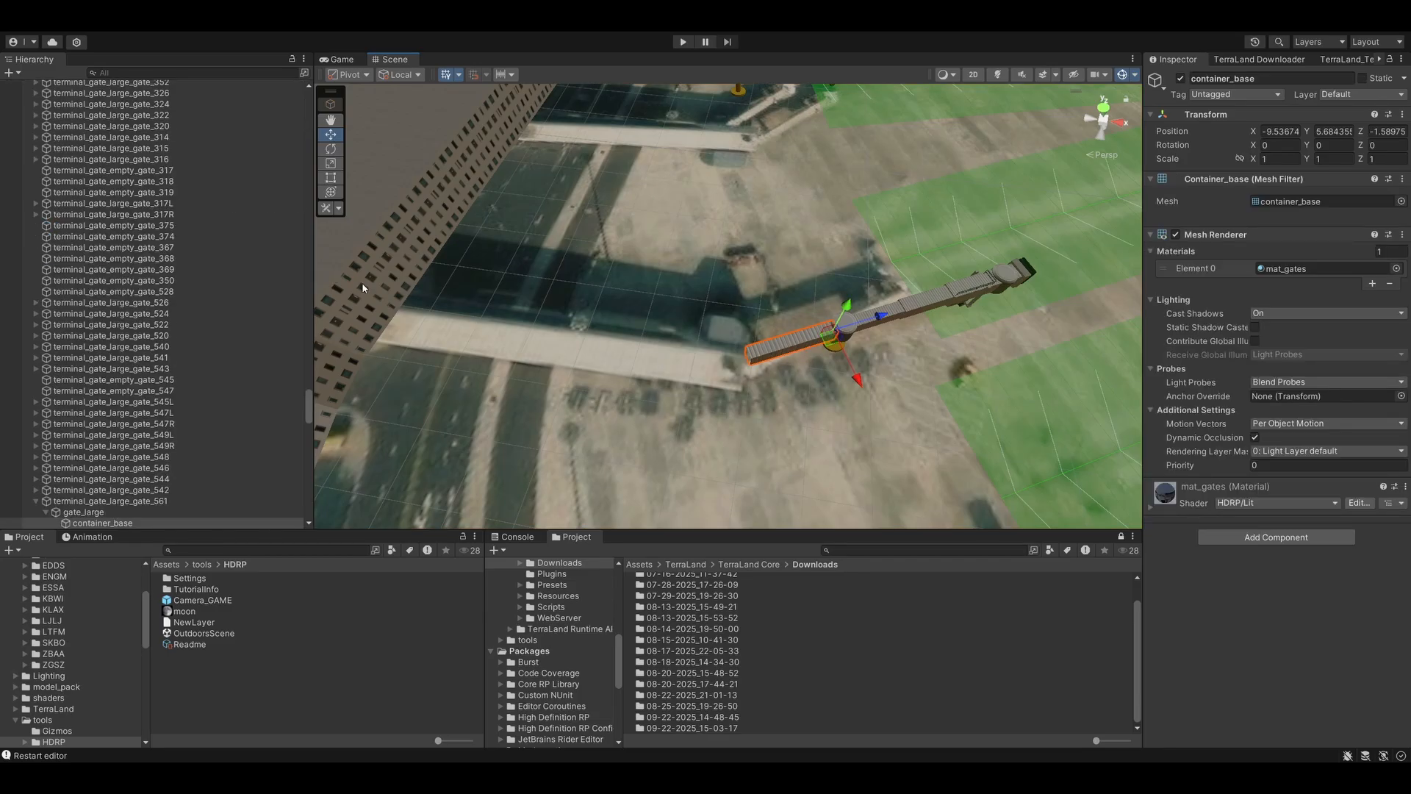
alt+drag(760, 245, 720, 198)
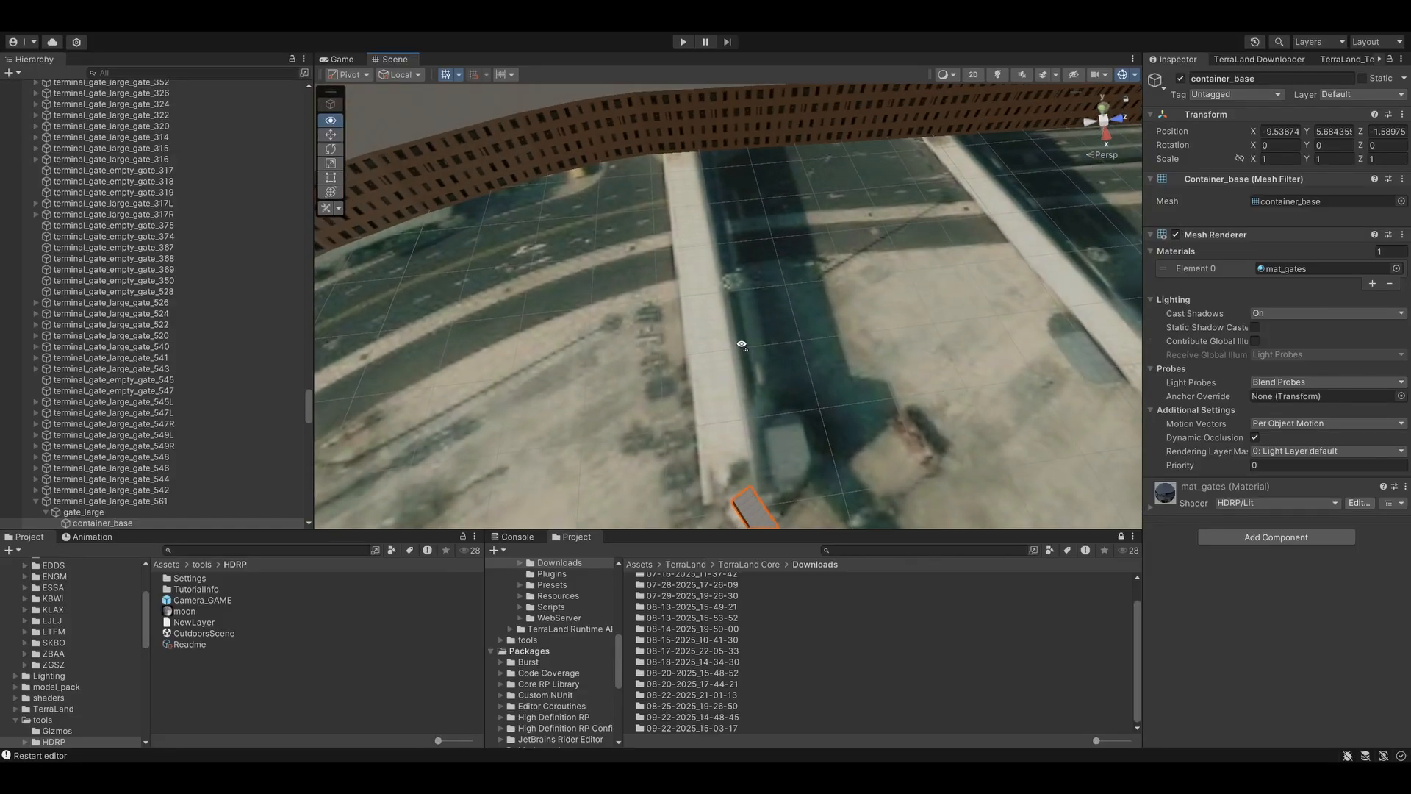
alt+drag(678, 155, 996, 262)
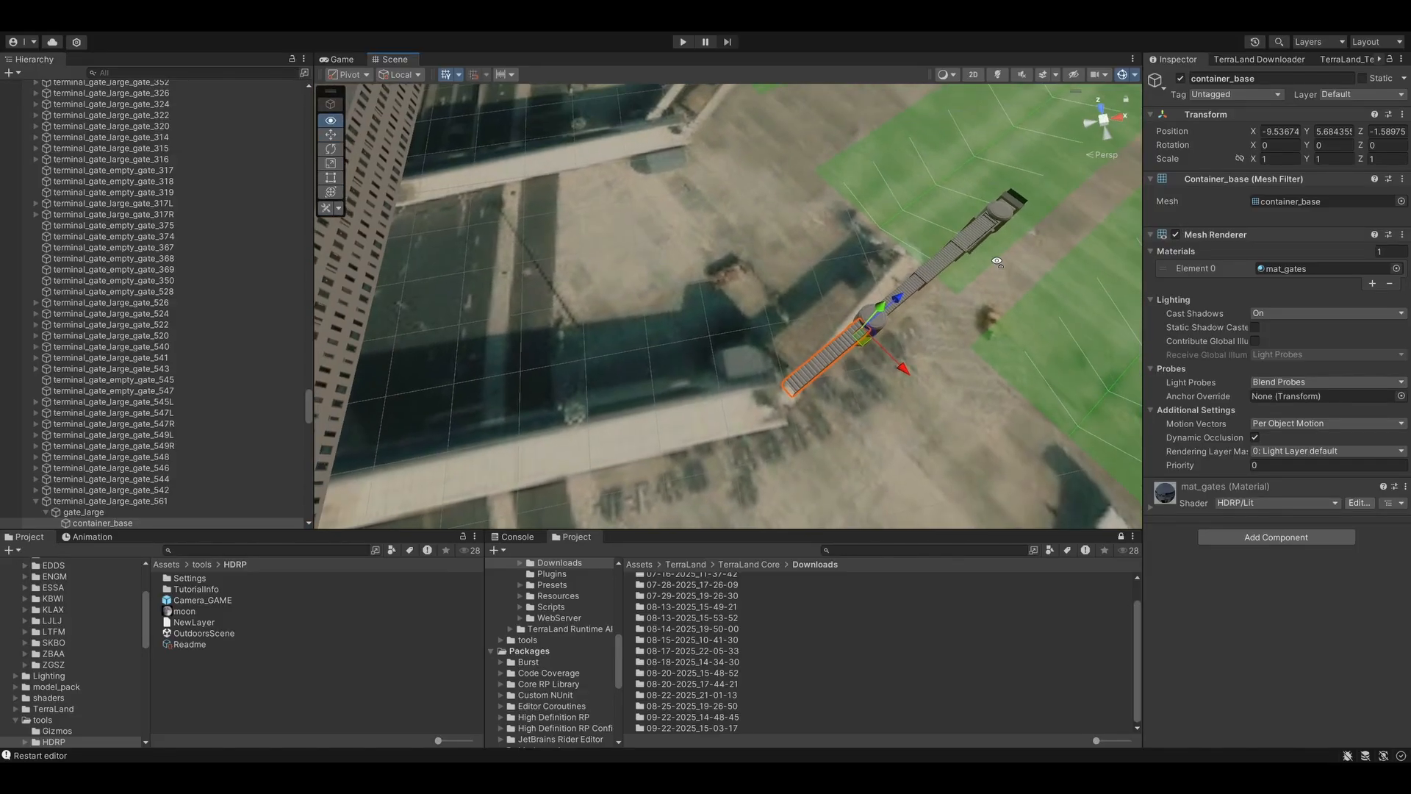
- Duplicate gate 561's rotate_node_middle and move the copy over the walkway to about X -11.7, Y 5.3, Z -24.7
click(881, 335)
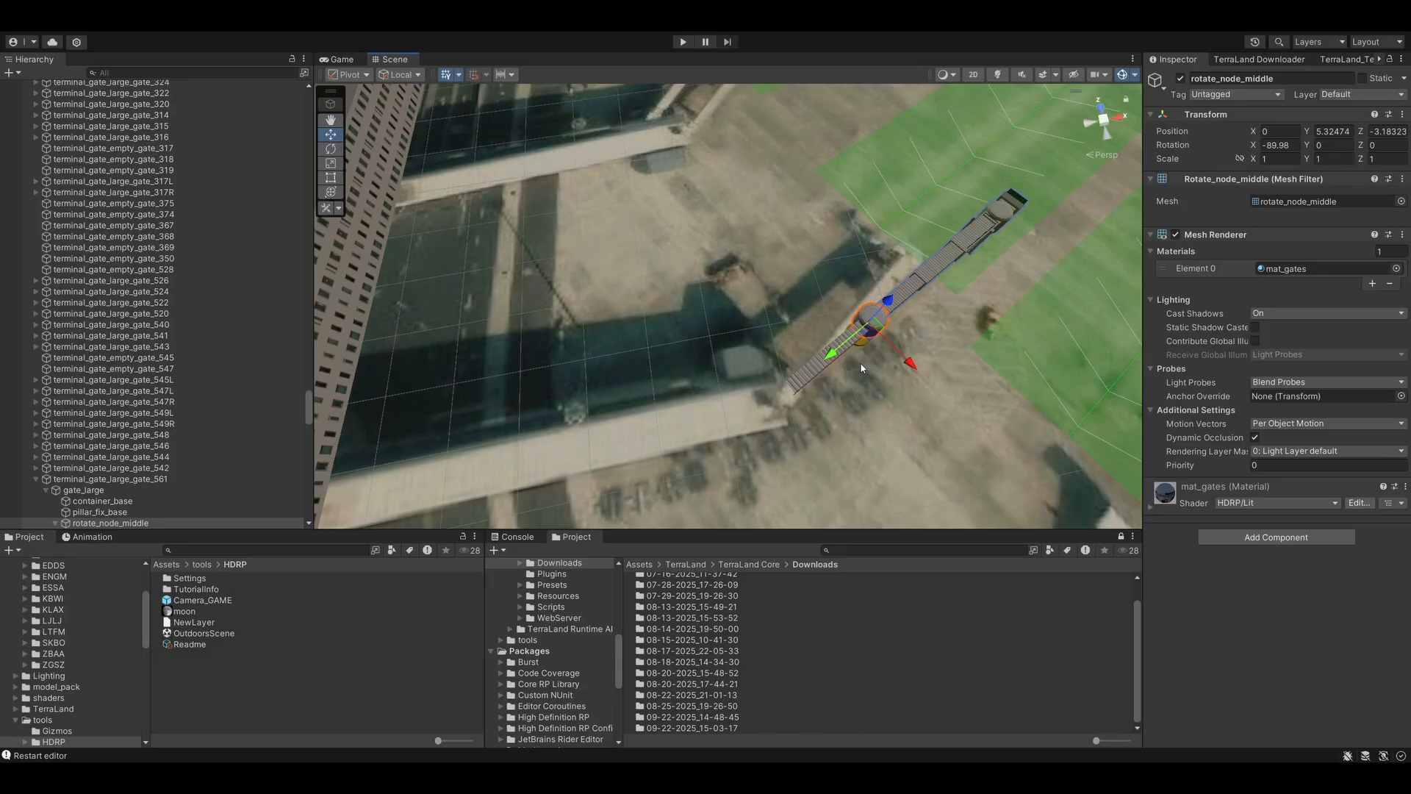
click(55, 523)
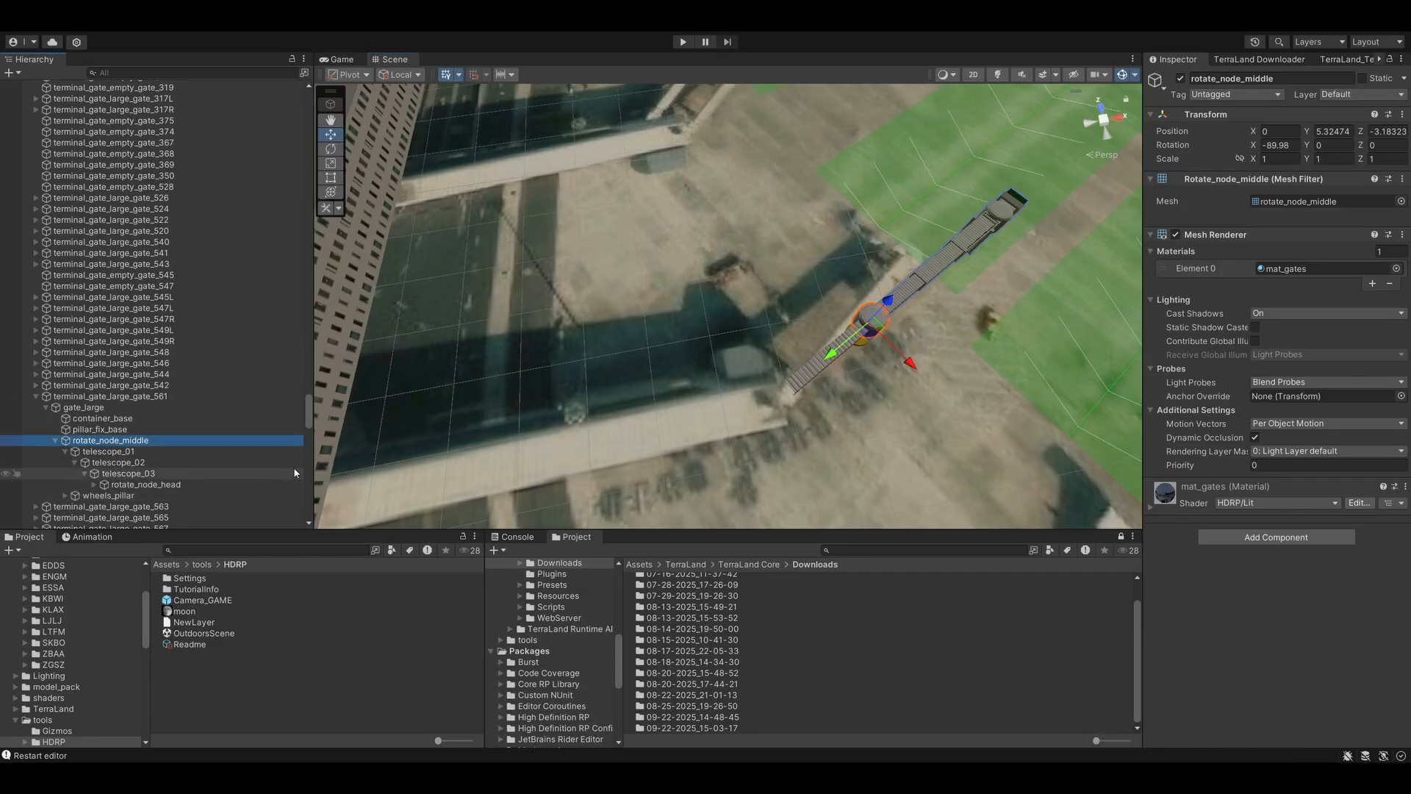
key(ctrl+d)
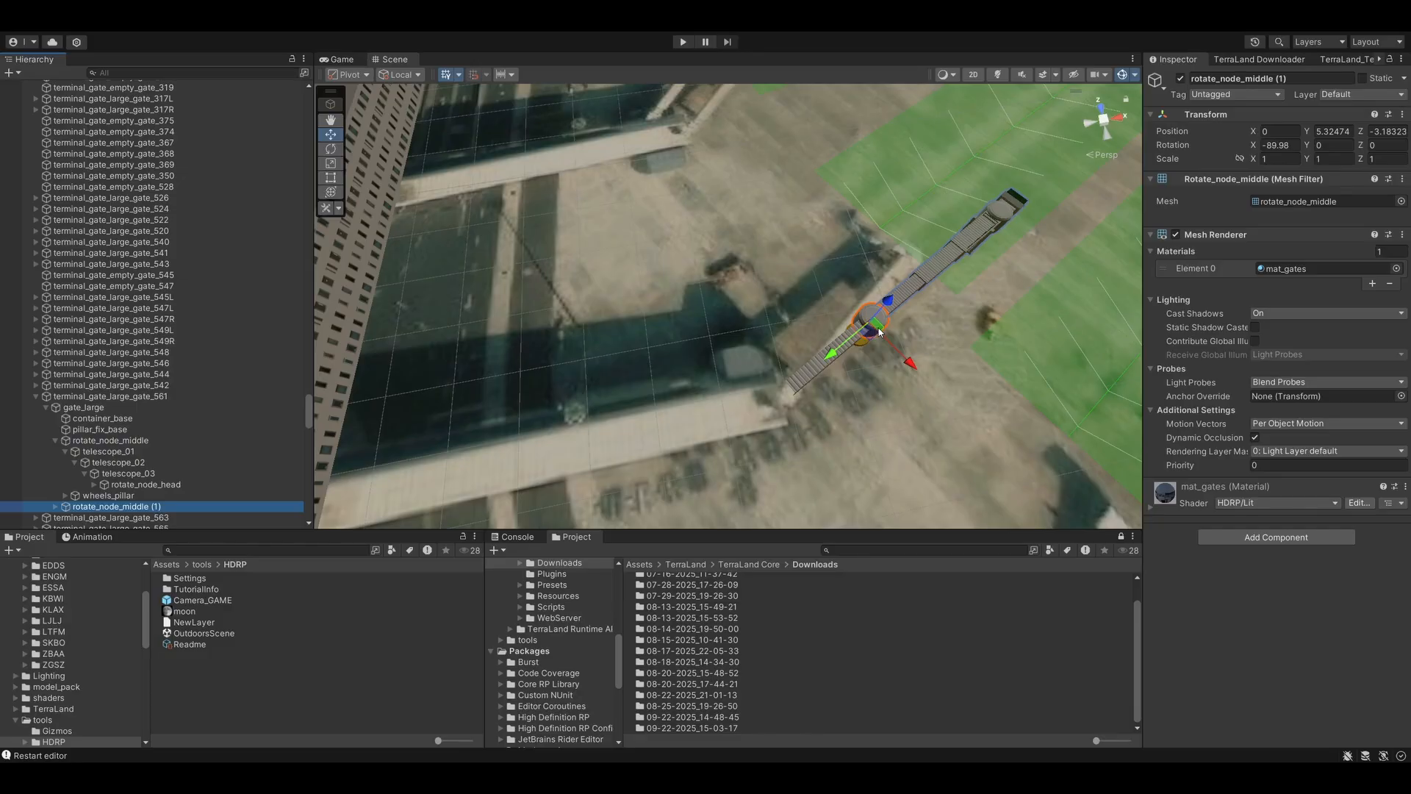
drag(907, 361, 647, 386)
key(ctrl+z)
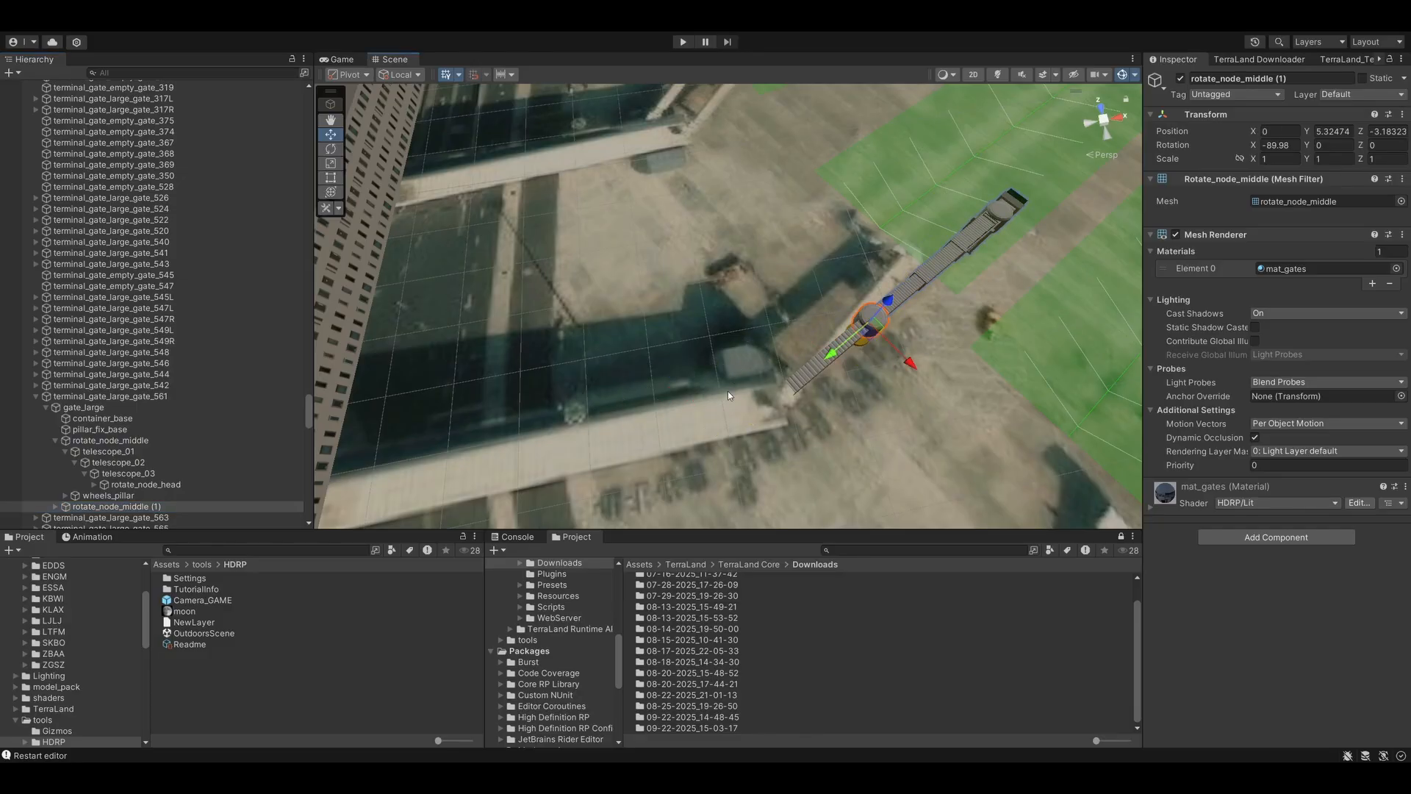
right_drag(910, 304, 740, 372)
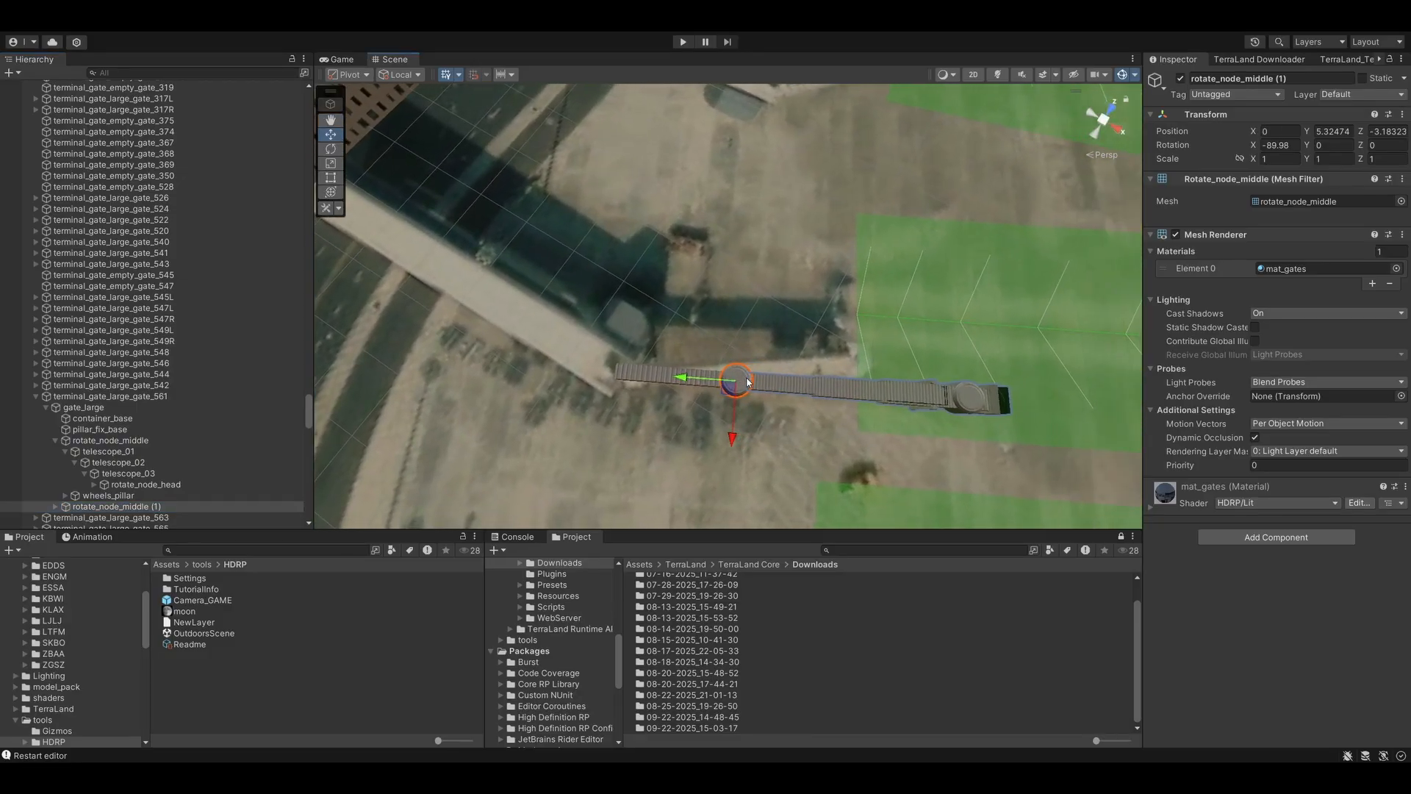
drag(721, 390, 551, 297)
- Delete telescope_01 and wheels_pillar from the duplicated rotate_node_middle (1), keeping only its cylinder
right_drag(627, 321, 693, 331)
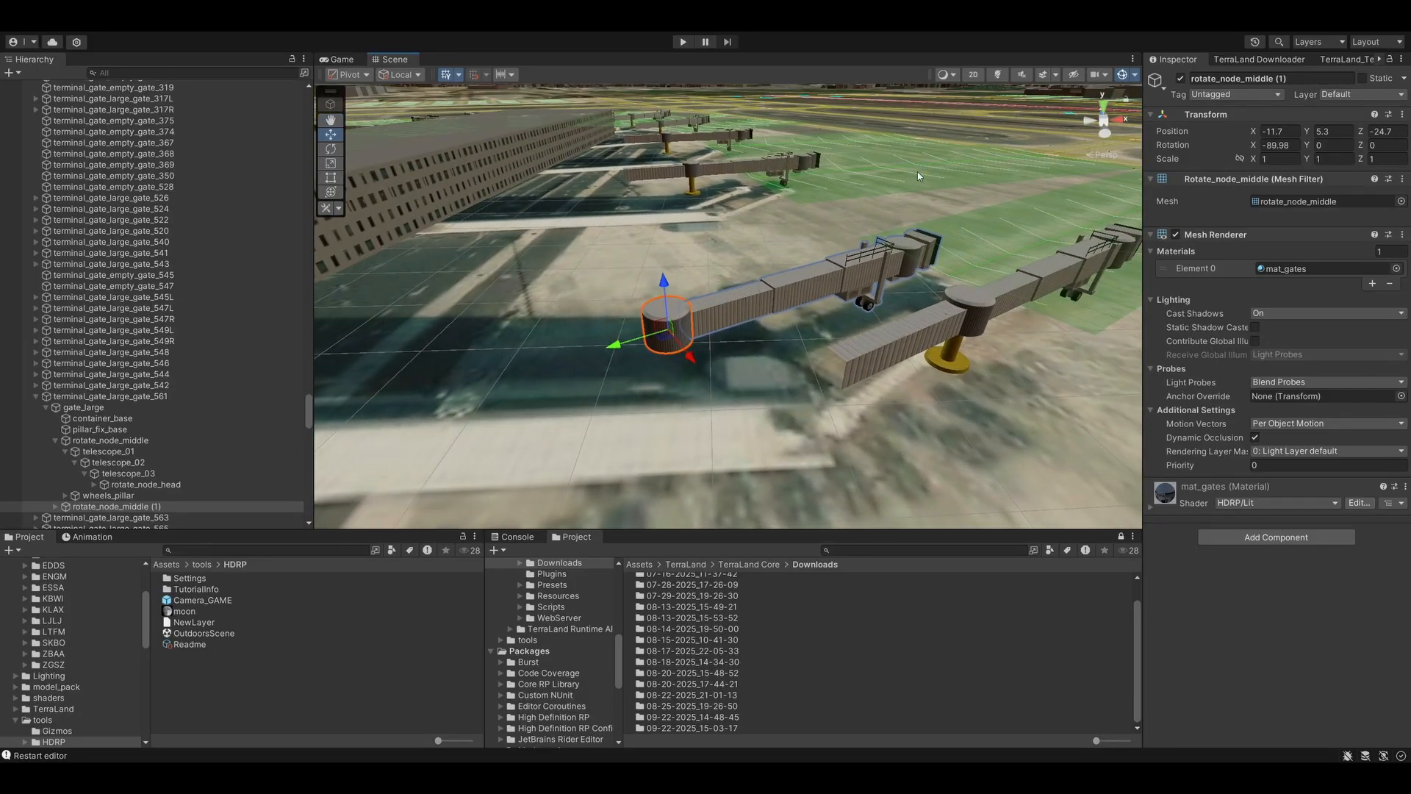
right_drag(746, 149, 737, 187)
right_drag(743, 303, 742, 279)
click(741, 278)
right_drag(732, 181, 747, 183)
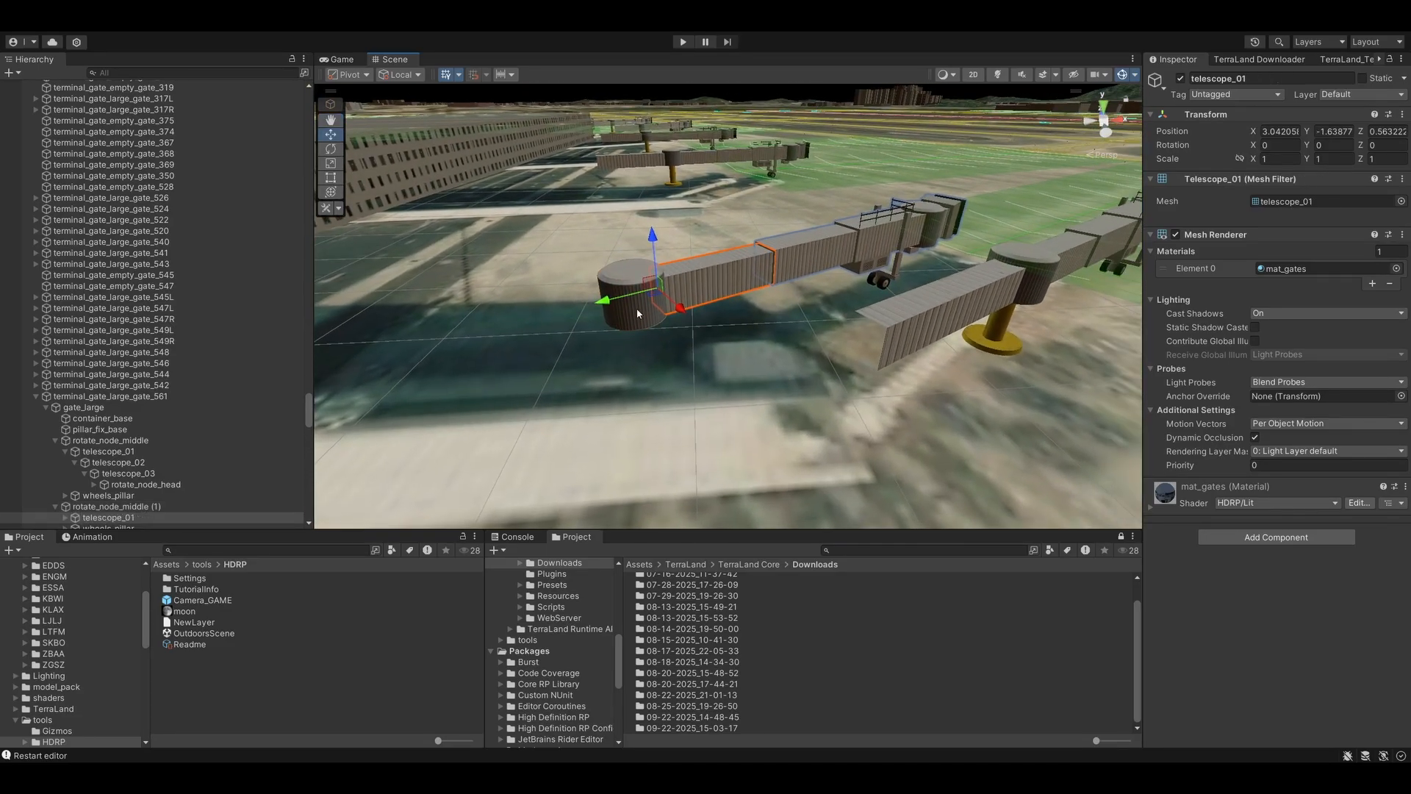
click(631, 318)
click(722, 269)
key(Delete)
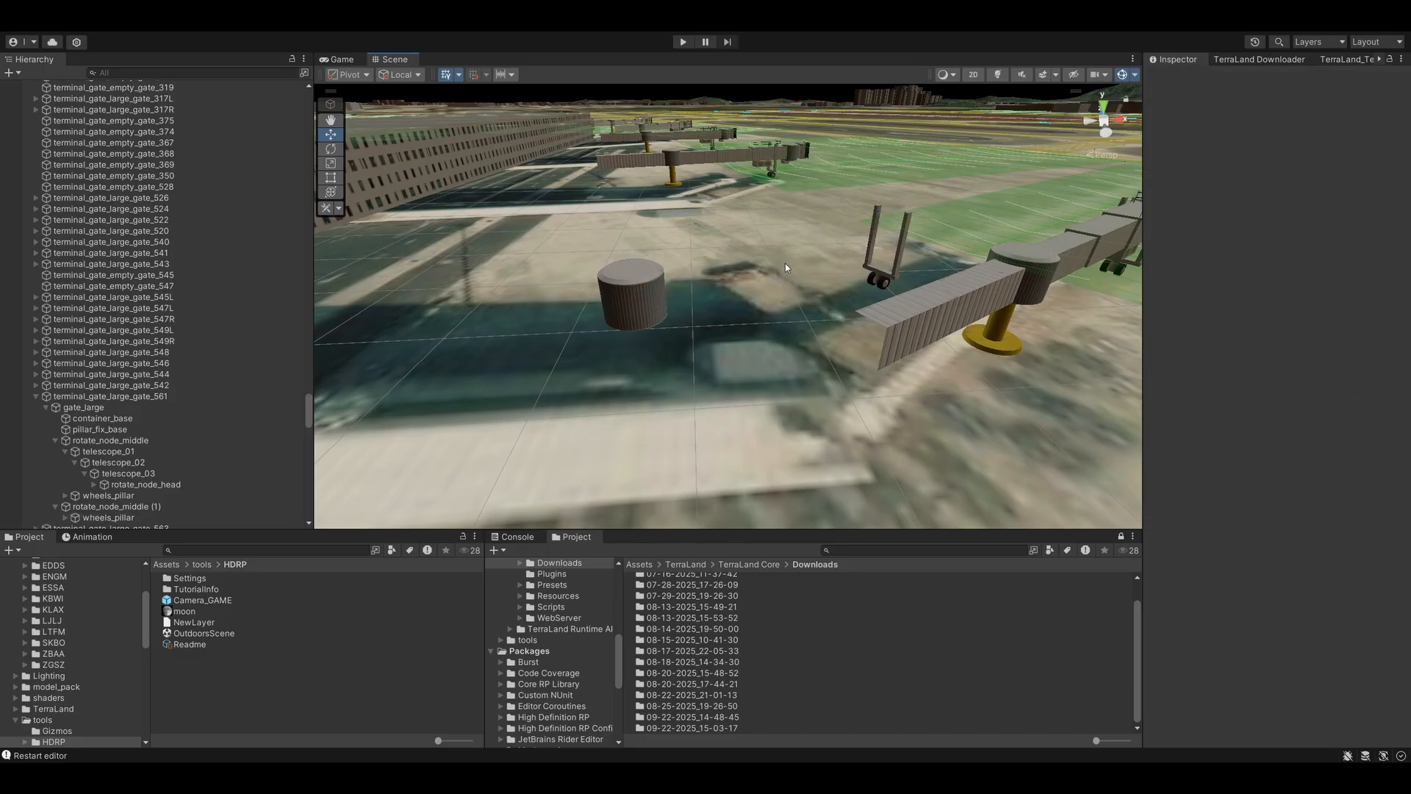
click(785, 263)
click(885, 266)
click(884, 278)
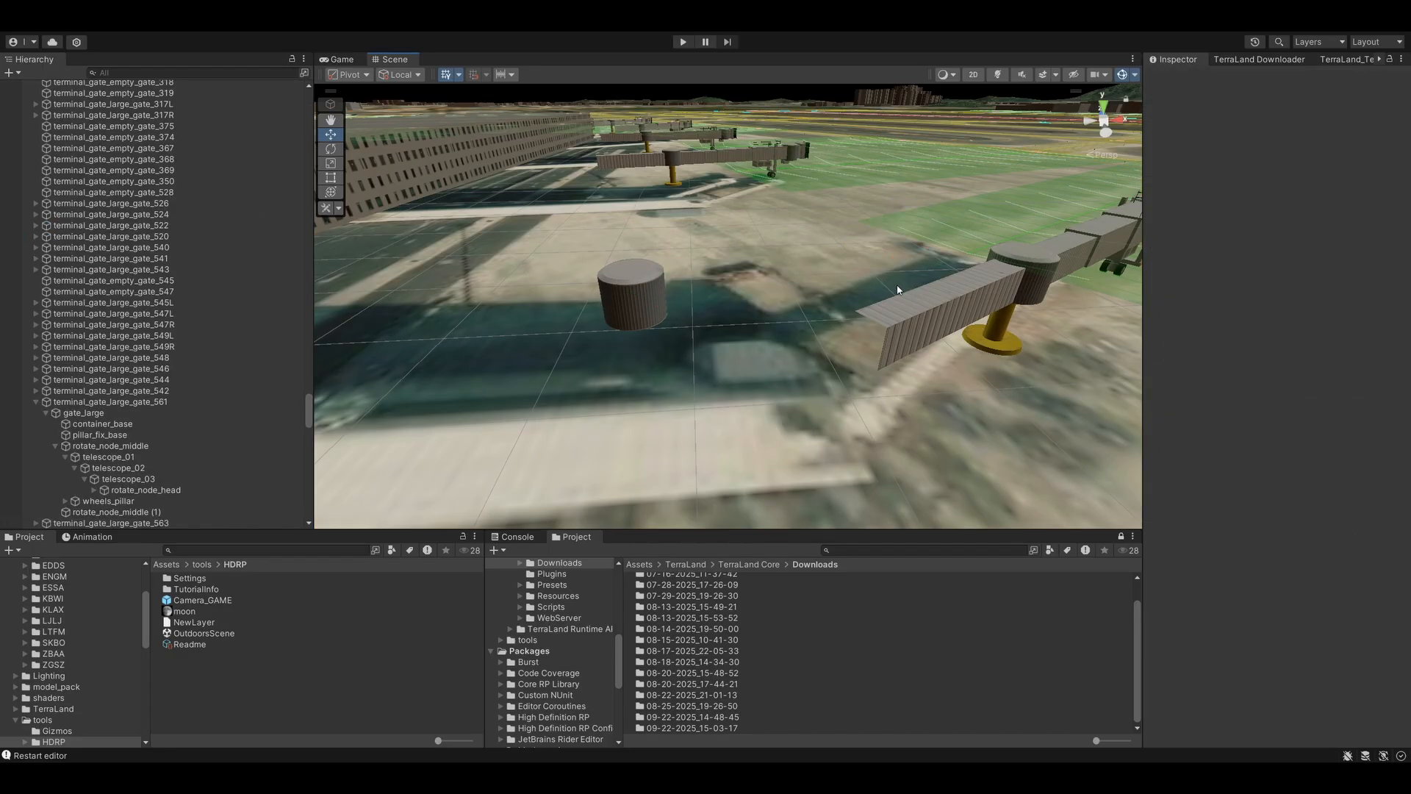
- Duplicate gate 561's pillar_fix_base and move the copy to the end of the walkway beside the container base
click(1003, 340)
key(ctrl+z)
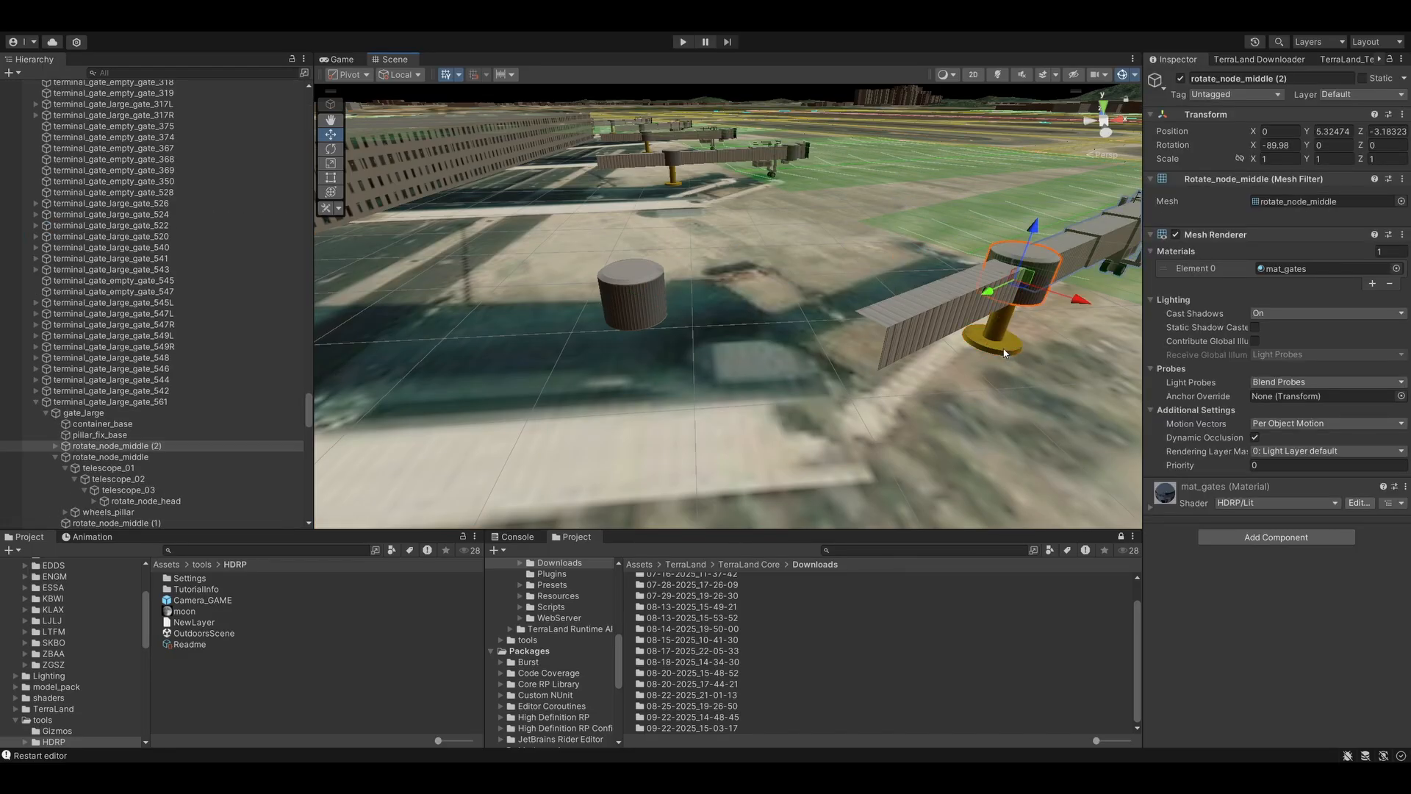
click(998, 347)
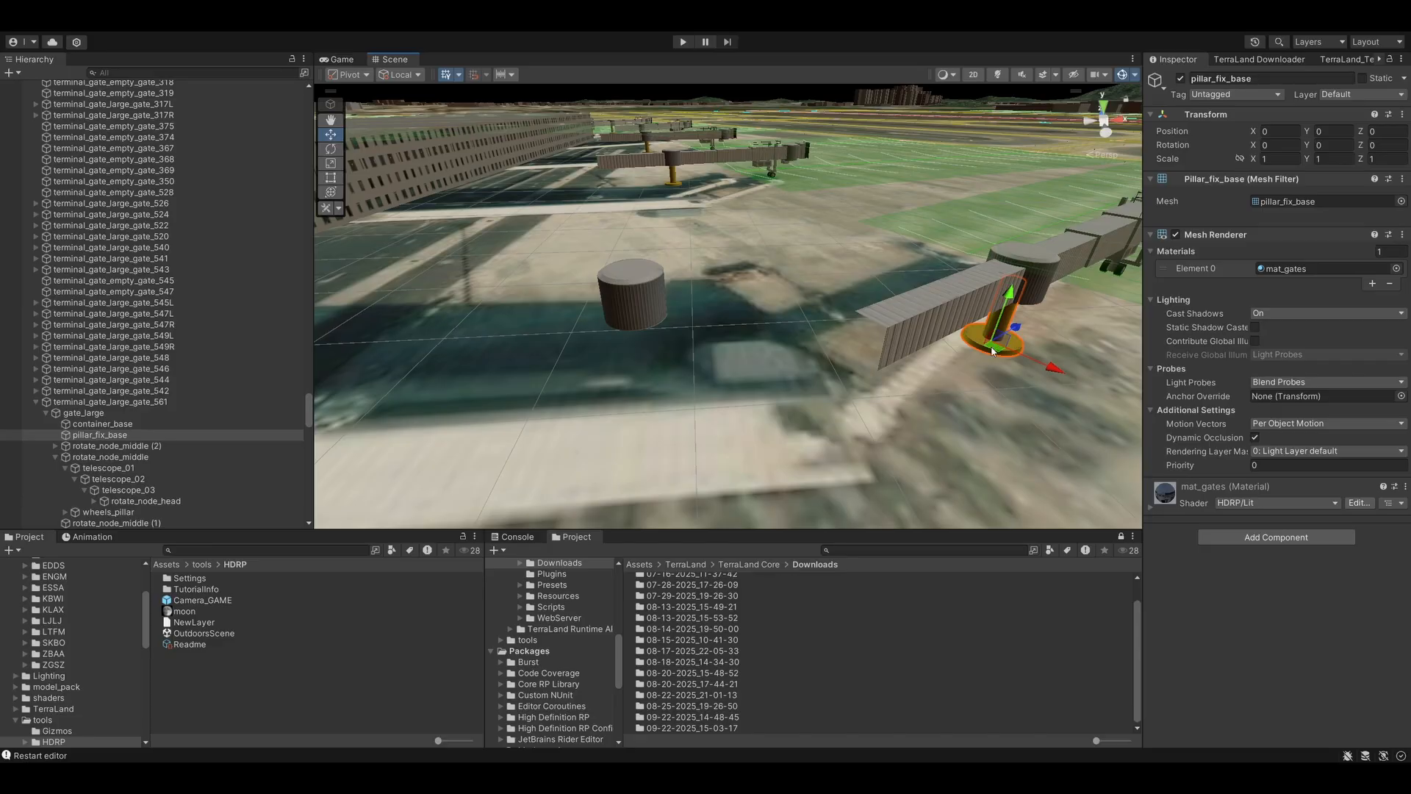
drag(996, 347, 872, 432)
key(ctrl+z)
key(ctrl+d)
drag(999, 352, 845, 444)
right_drag(891, 418, 742, 323)
- Move rotate_node_middle (1) over the copied pillar to about X -0.07, Y 5.3, Z -17.61
key(e)
click(734, 323)
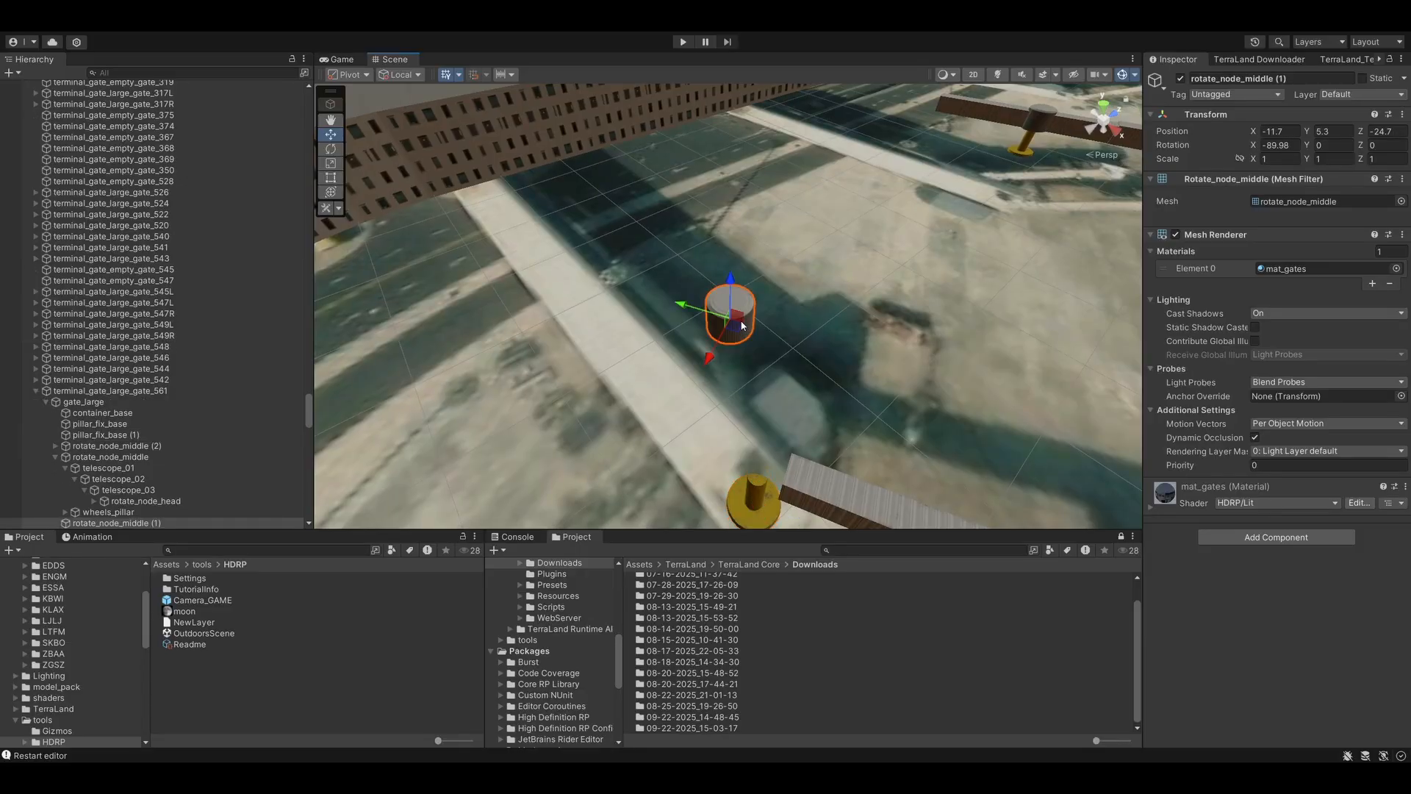
drag(746, 373, 762, 518)
right_drag(698, 404, 1077, 331)
key(a)
key(q)
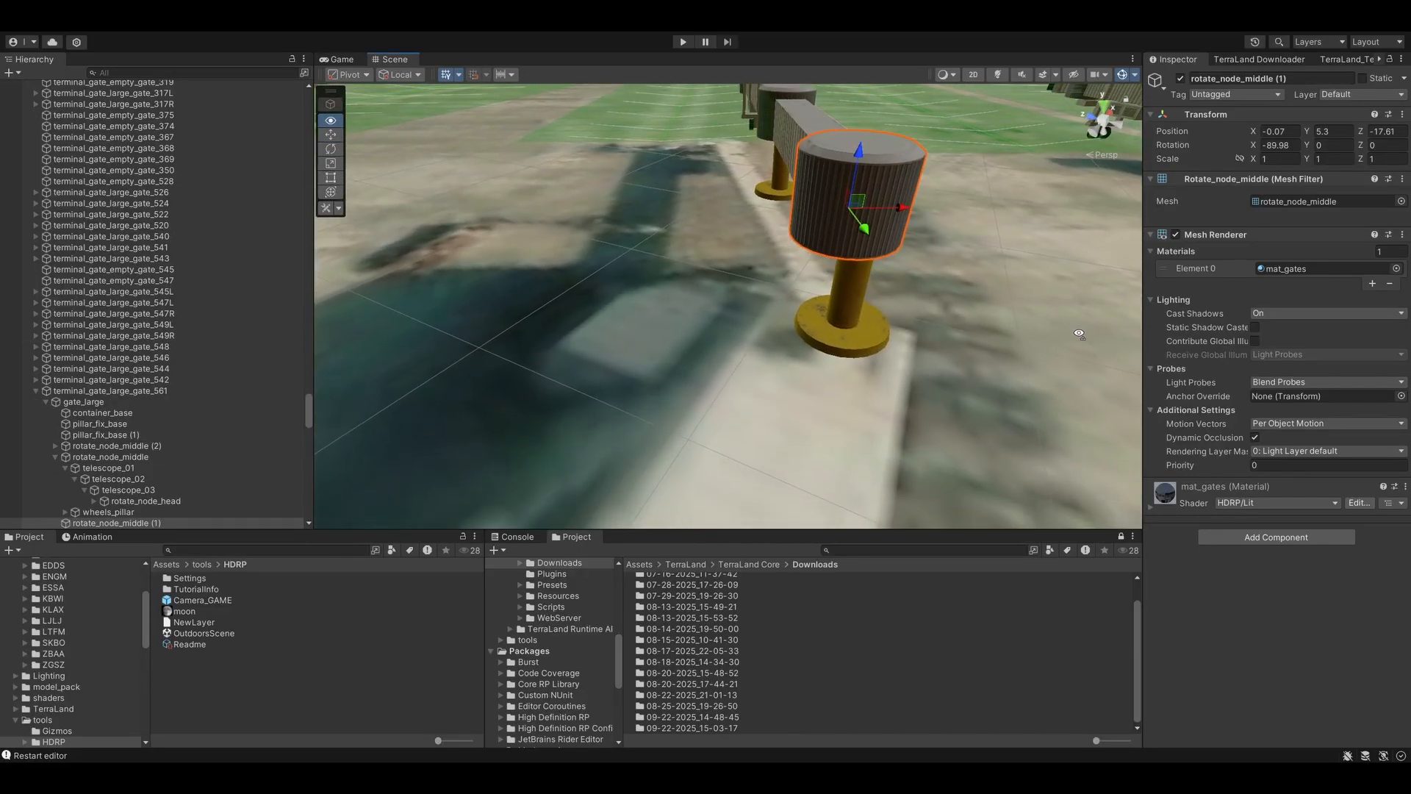
- From the top view, align pillar_fix_base (1) under the cylinder at about X -0.02, Z -17.61
click(1105, 120)
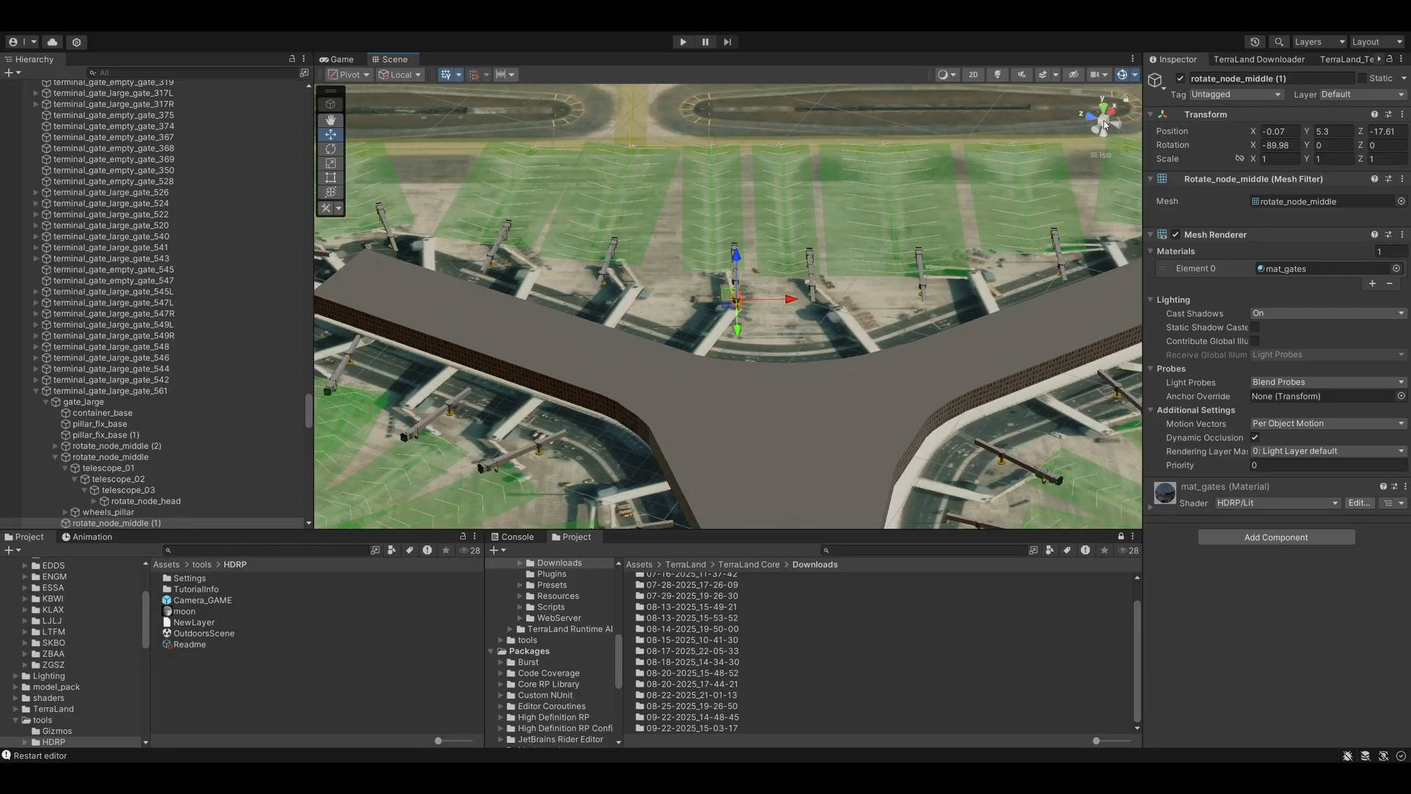
key(f)
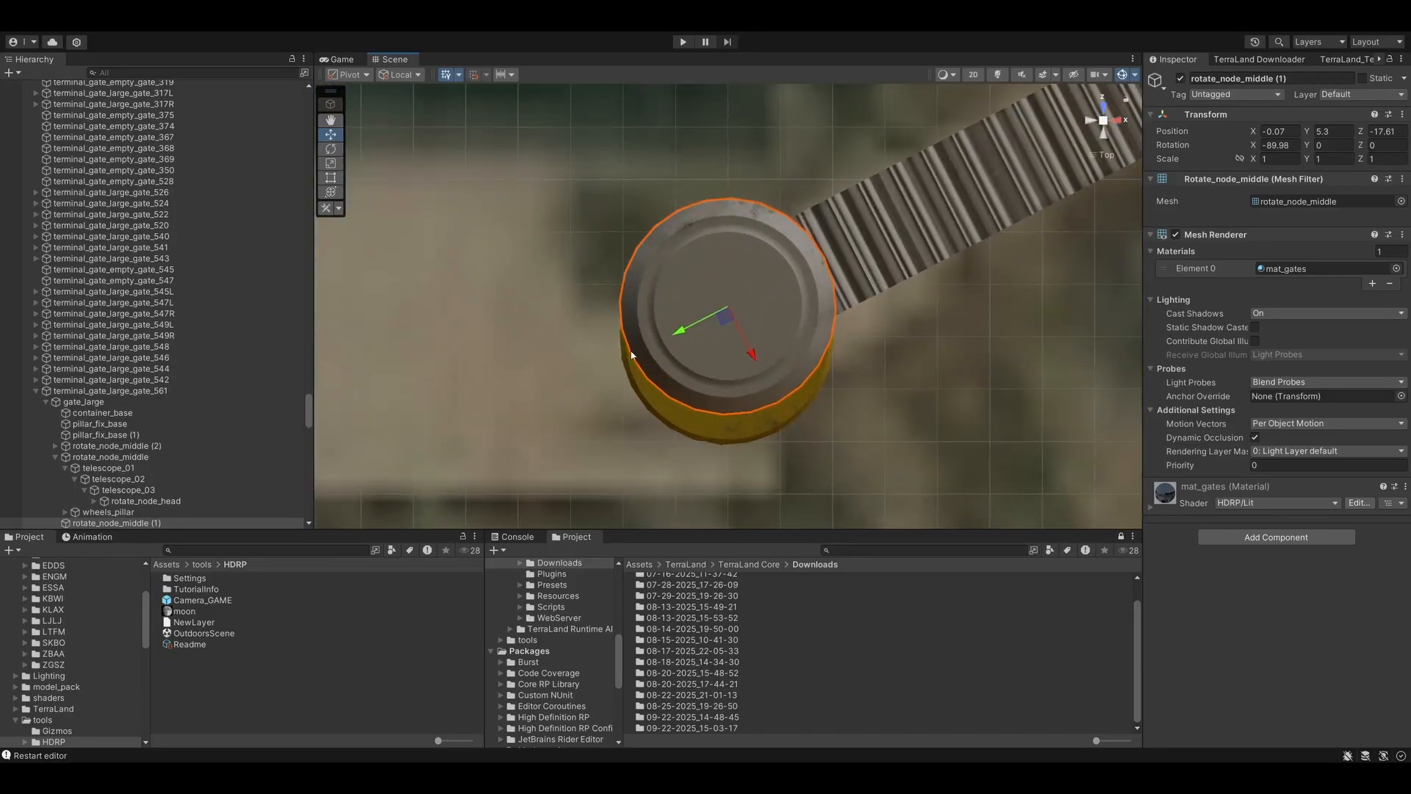
click(738, 408)
drag(738, 345, 740, 316)
- Duplicate gate 561's container_base, move the copy behind the new cylinder at about X -0.47, Z -18.75, and rotate it to Y 25.69
scroll(740, 316, down, 10)
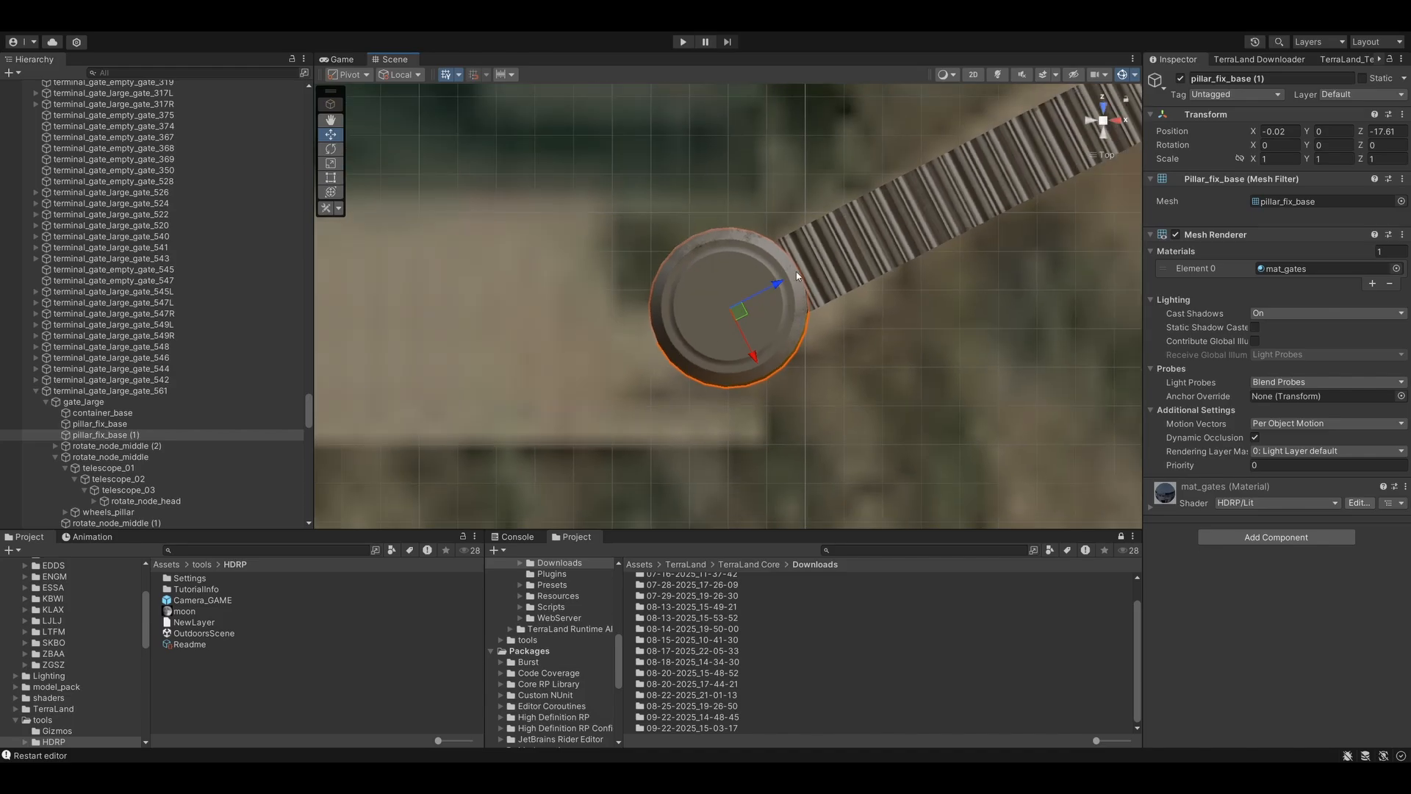
click(846, 255)
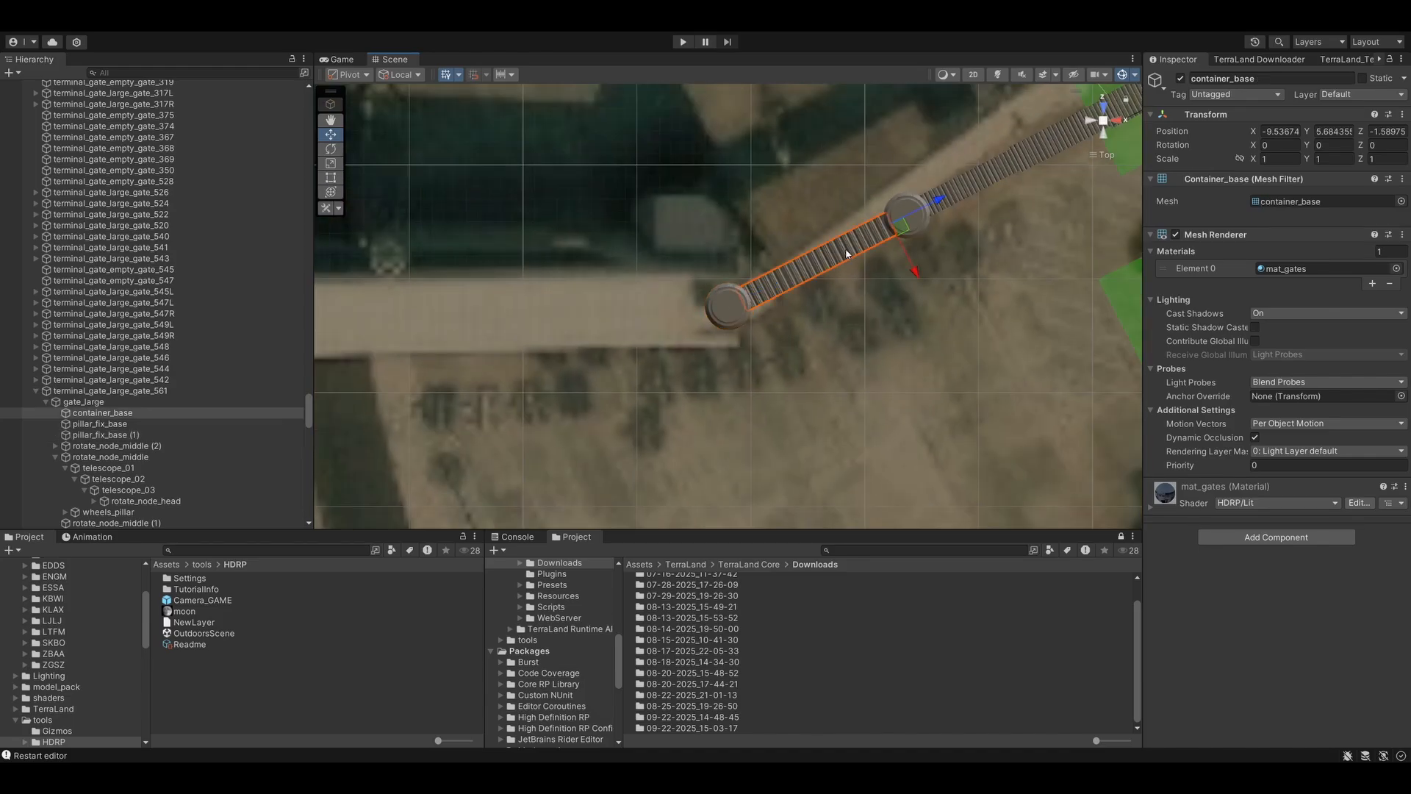
scroll(845, 254, down, 5)
scroll(731, 270, up, 3)
key(ctrl+d)
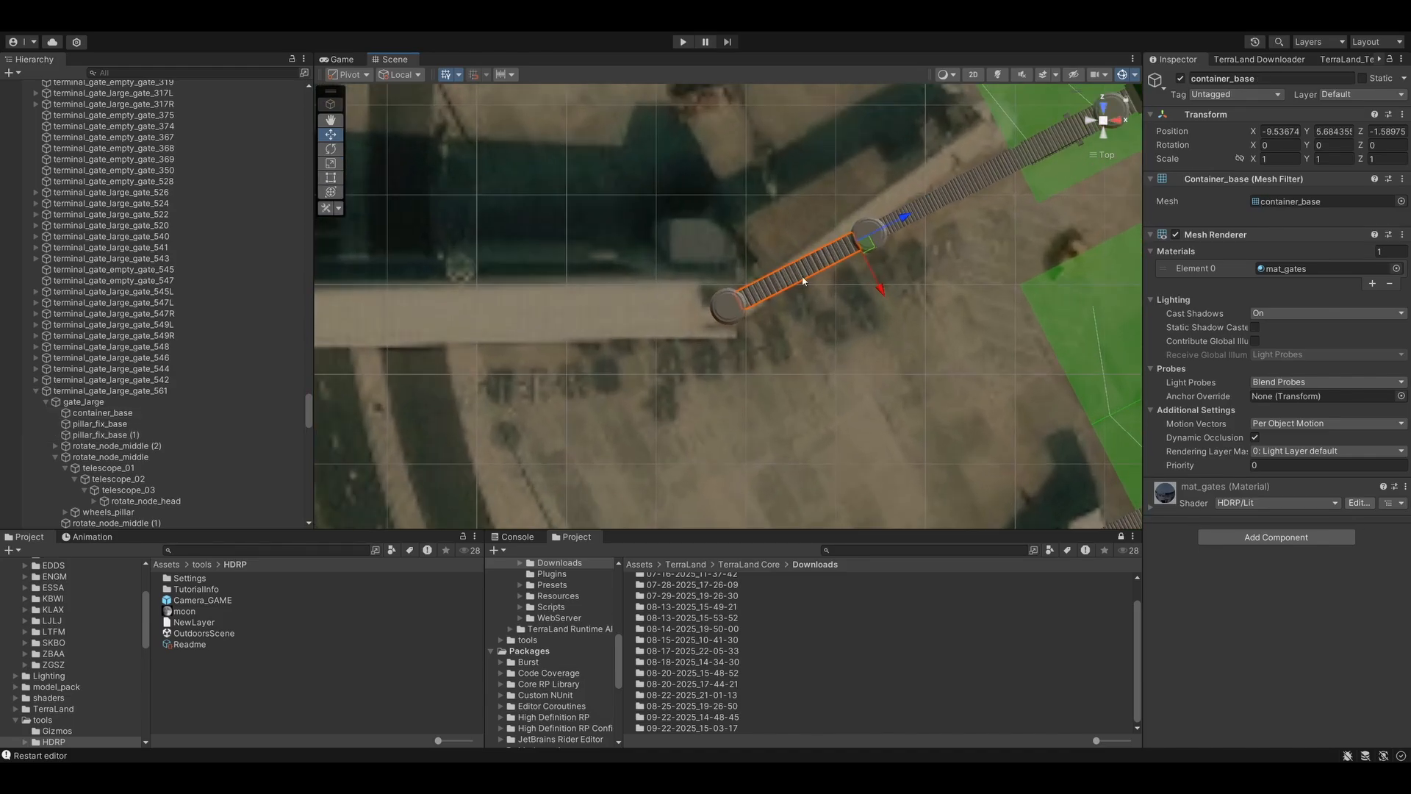
drag(874, 254, 661, 308)
click(330, 148)
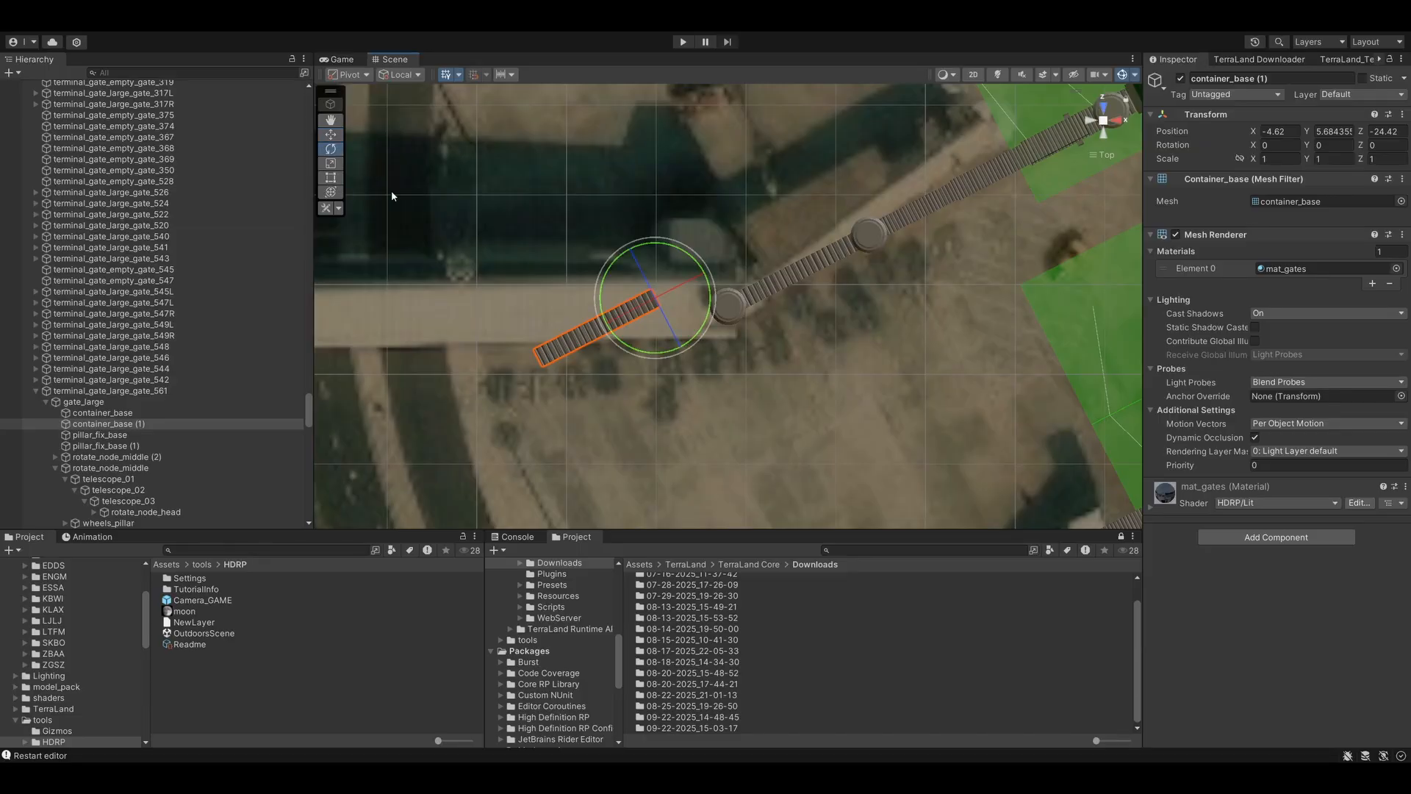
drag(653, 368, 722, 321)
click(330, 135)
click(330, 120)
drag(463, 167, 783, 238)
click(330, 135)
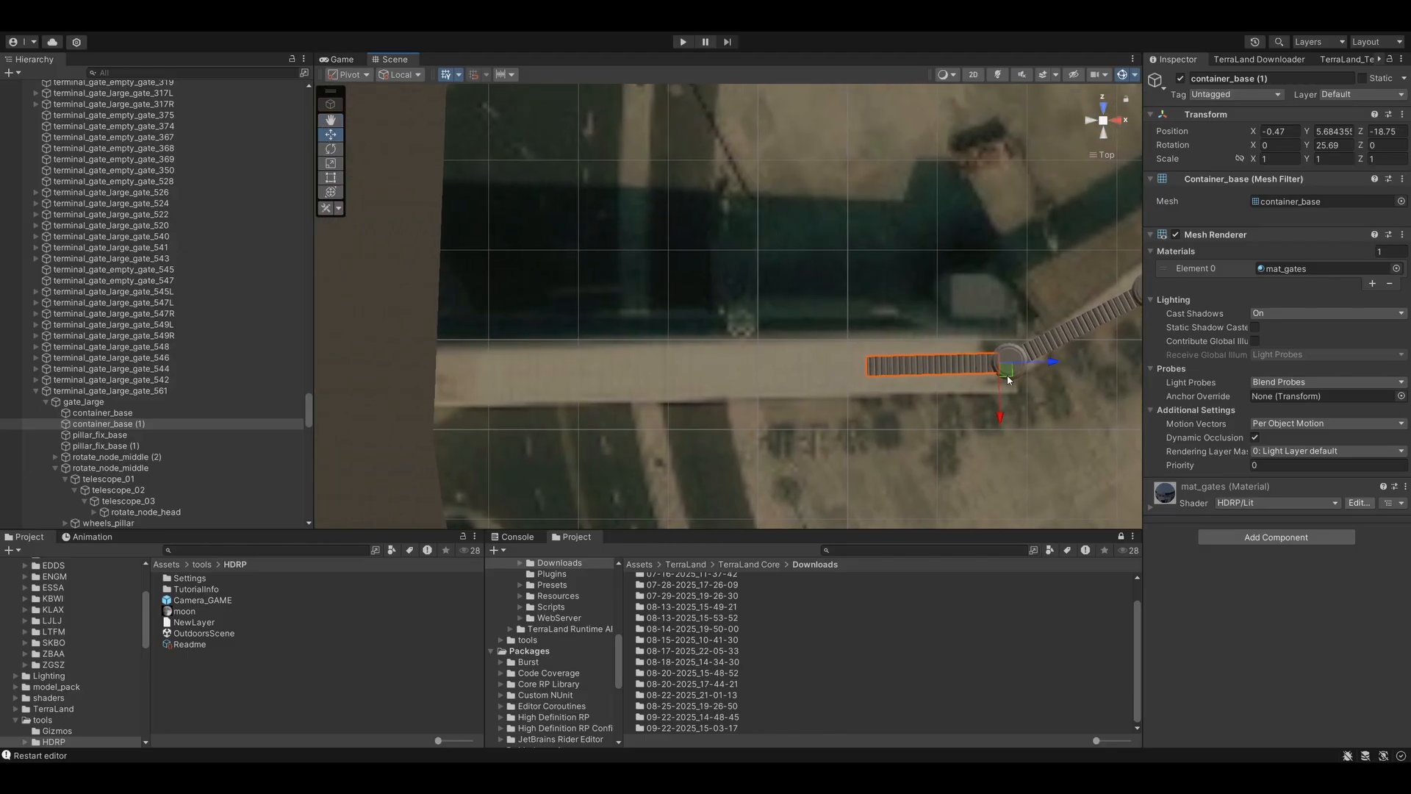
- Duplicate the rotated corridor section four more times, placing the copies end to end along the walkway up to the terminal wall
key(ctrl+d)
drag(1008, 380, 539, 375)
key(ctrl+d)
key(ctrl+d)
key(ctrl+d)
click(580, 318)
- Examine gate 561's extended bridge from several angles and compare neighbouring gate 542's bridge with its walkway on the ground imagery
right_drag(845, 278, 633, 266)
click(1101, 157)
right_drag(981, 155, 598, 125)
scroll(711, 169, up, 2)
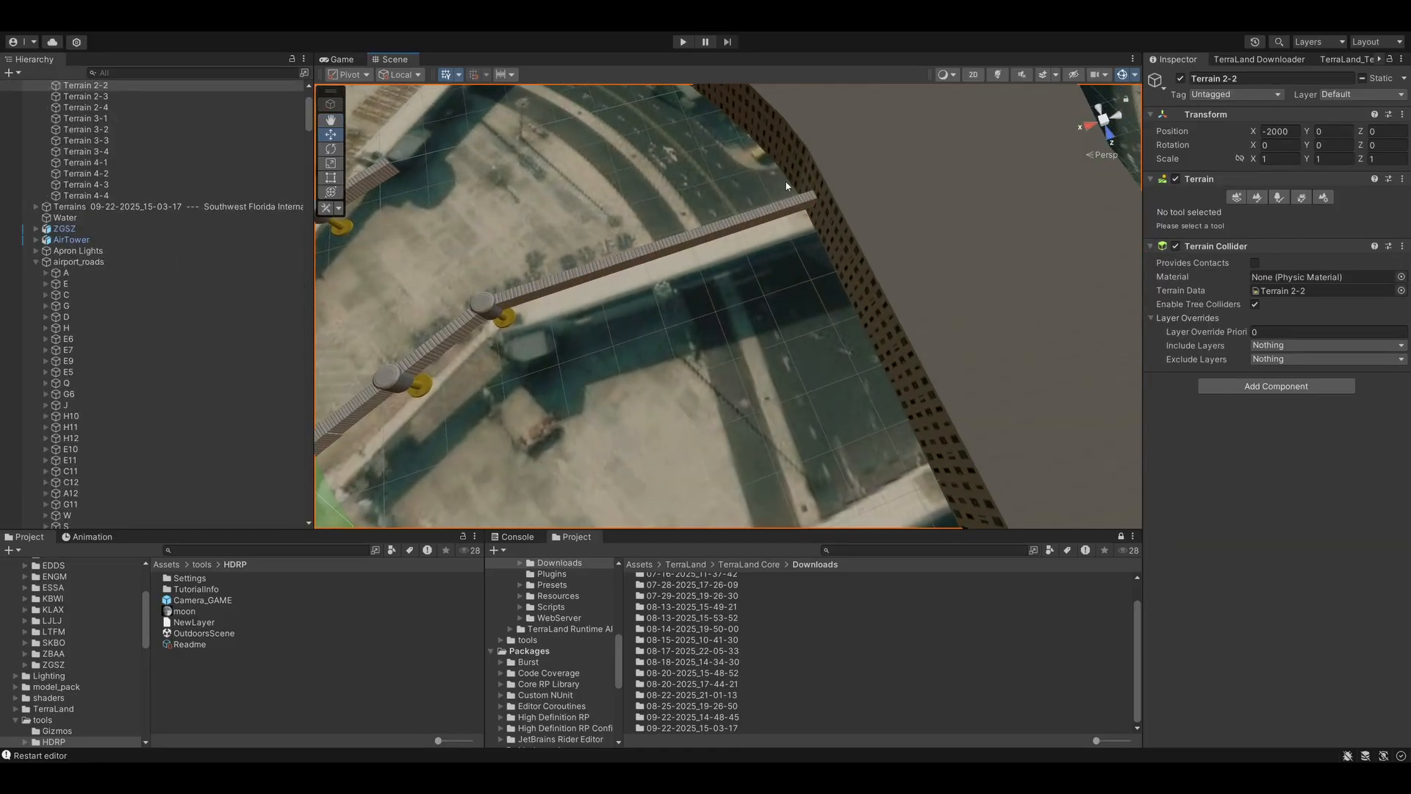
mouse_move(836, 213)
right_down()
mouse_move(655, 139)
mouse_move(1022, 199)
mouse_move(851, 208)
right_up()
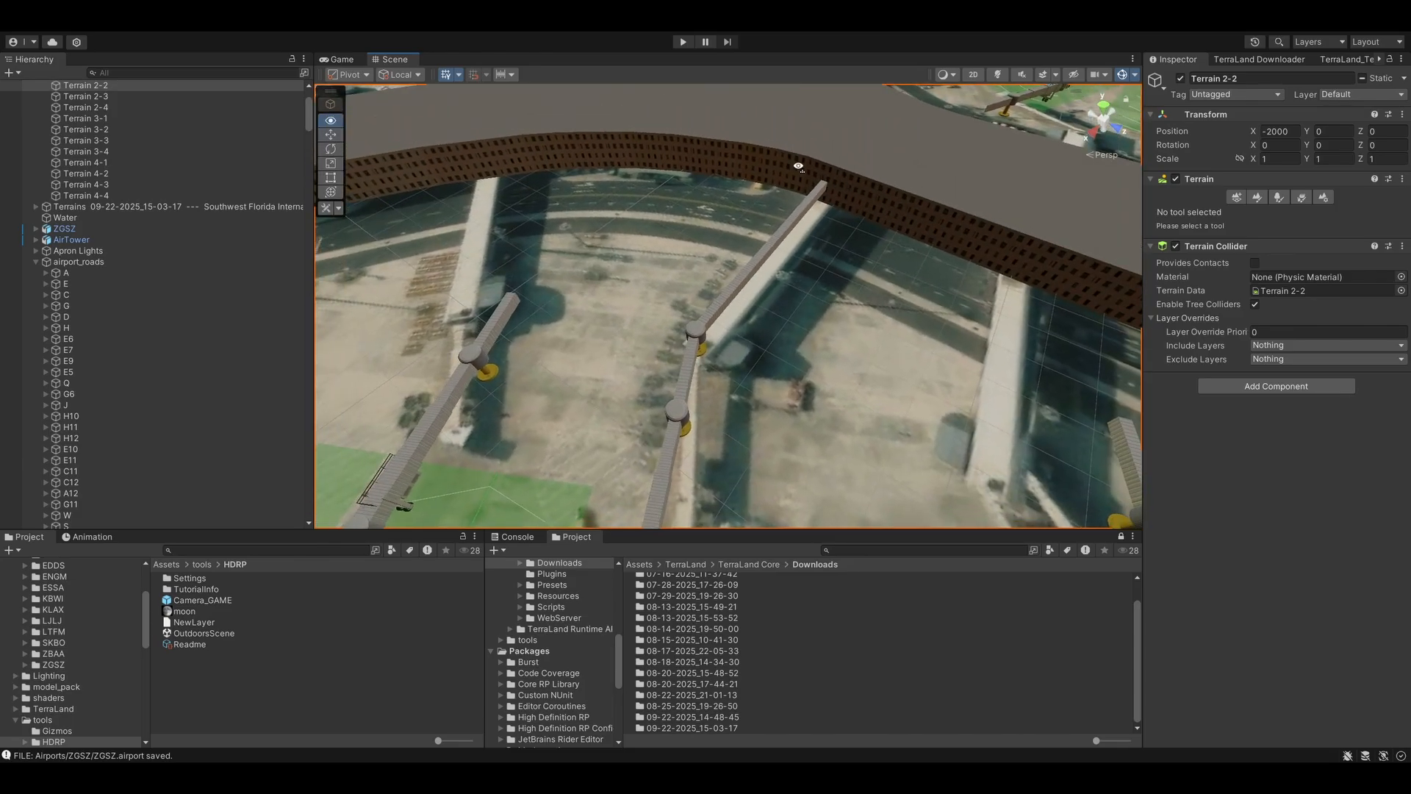
alt+drag(797, 167, 948, 187)
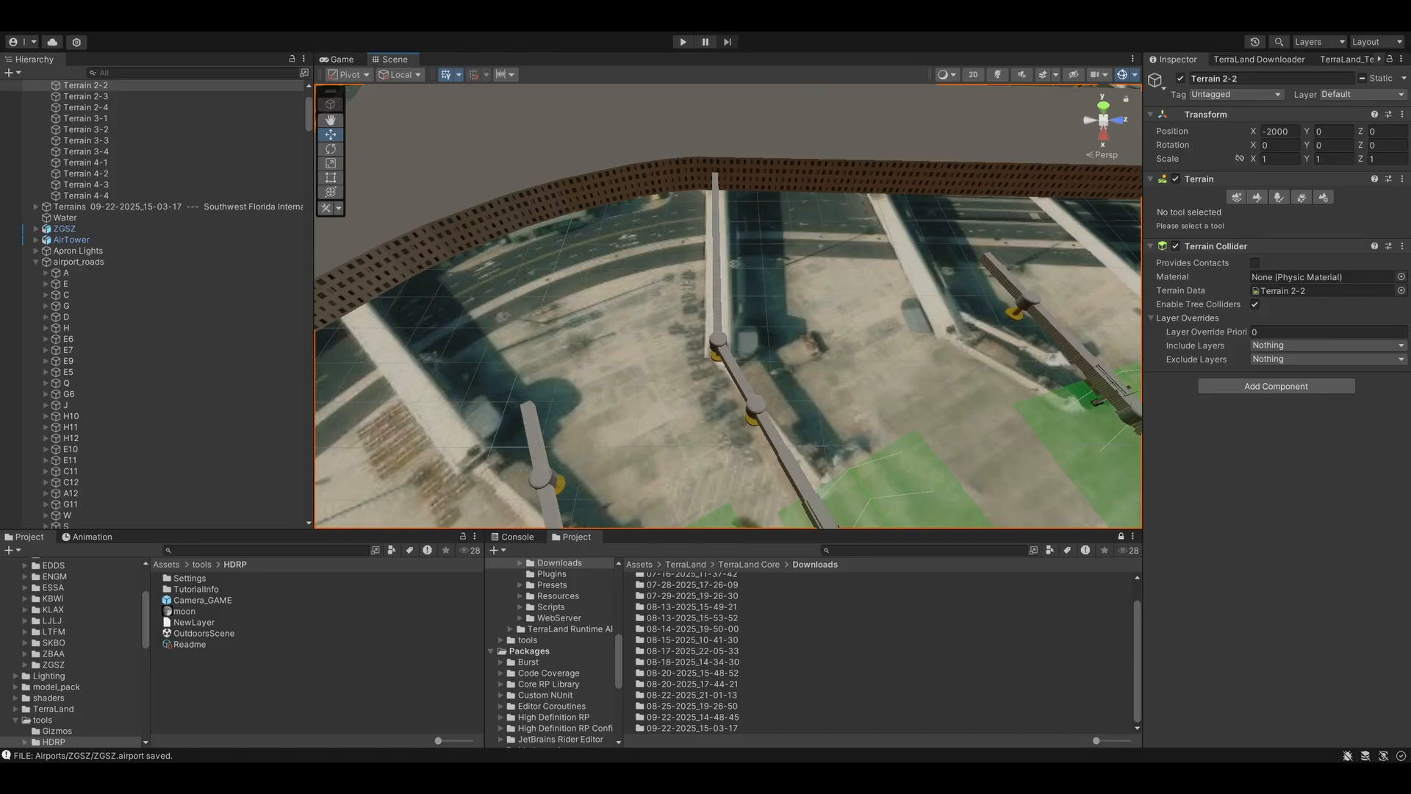
click(769, 250)
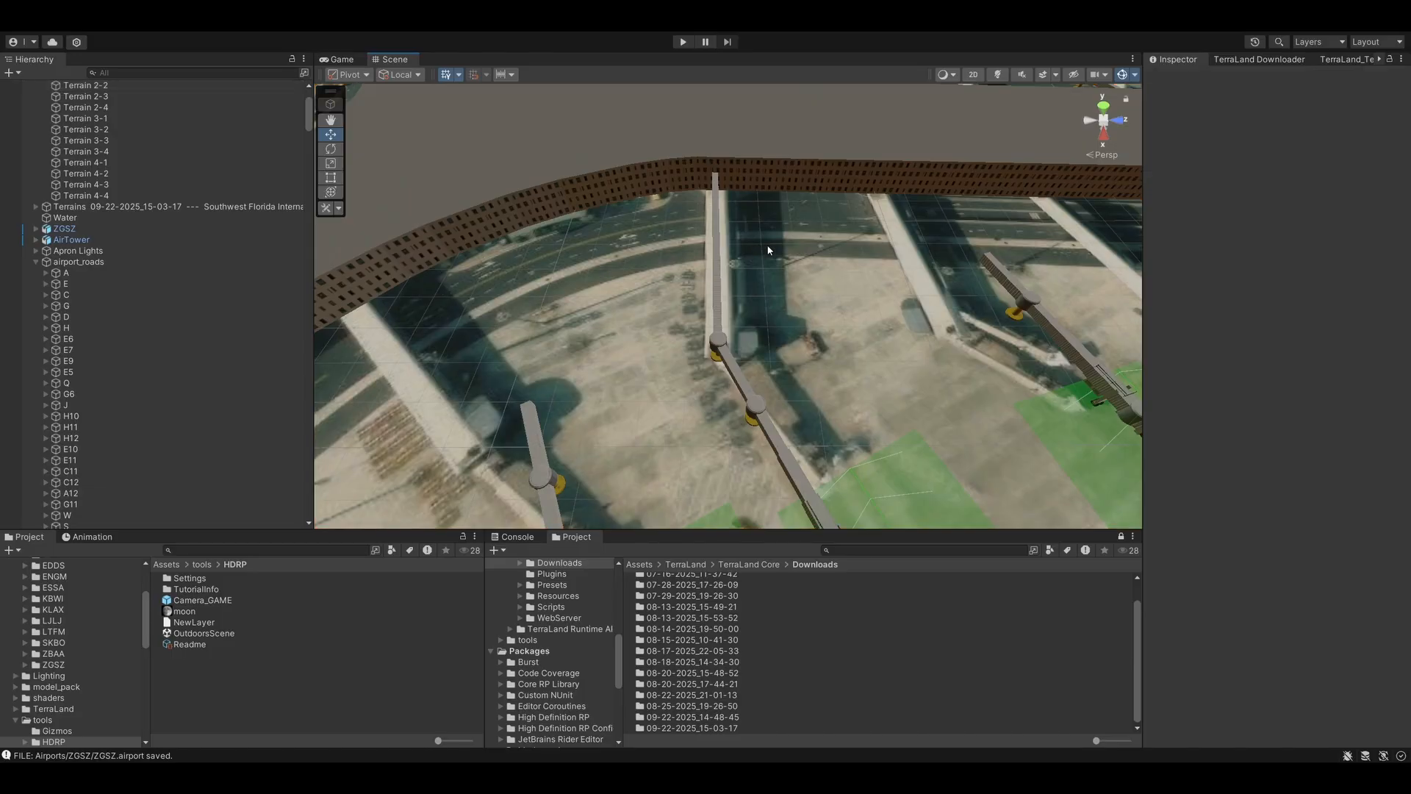
alt+drag(822, 253, 670, 393)
click(704, 283)
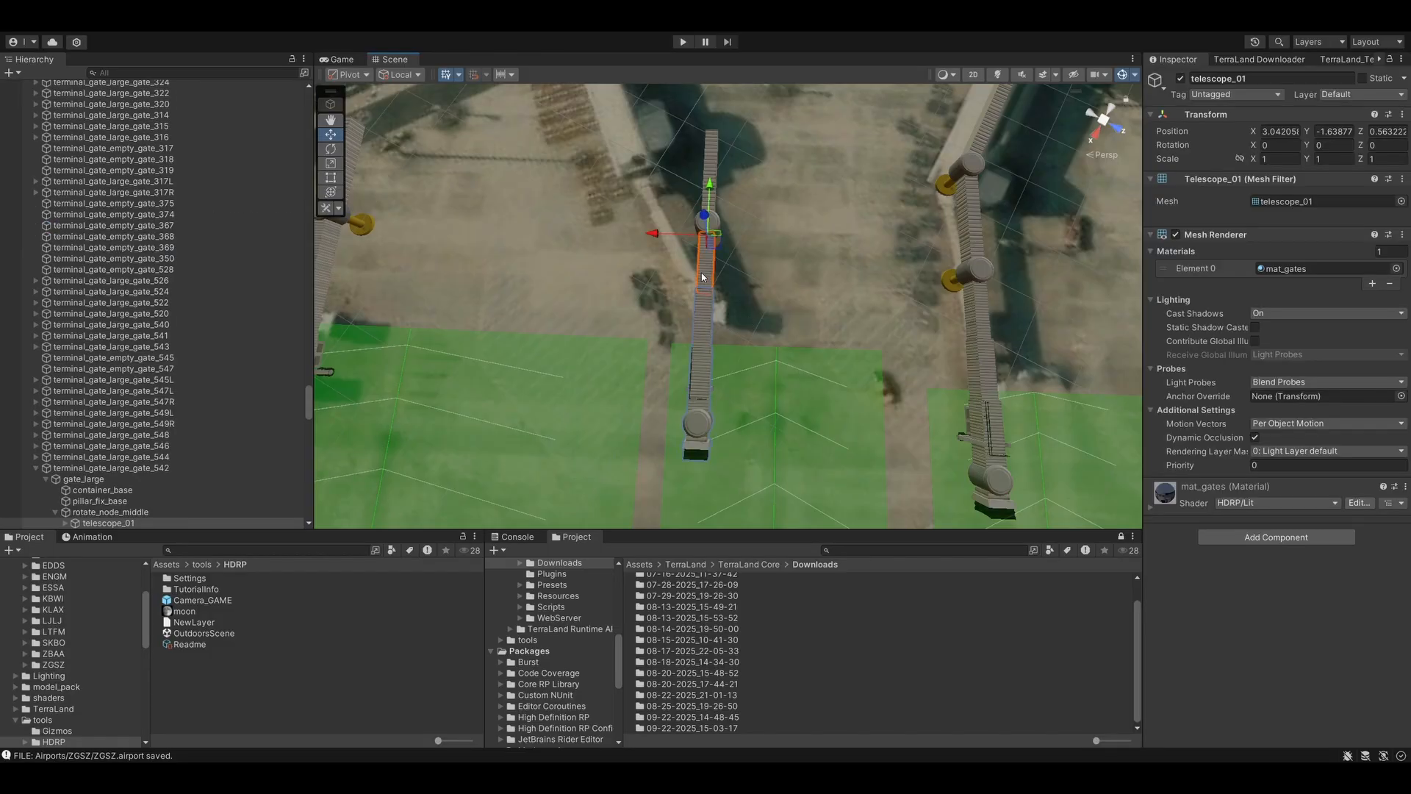
click(807, 113)
alt+drag(749, 245, 711, 180)
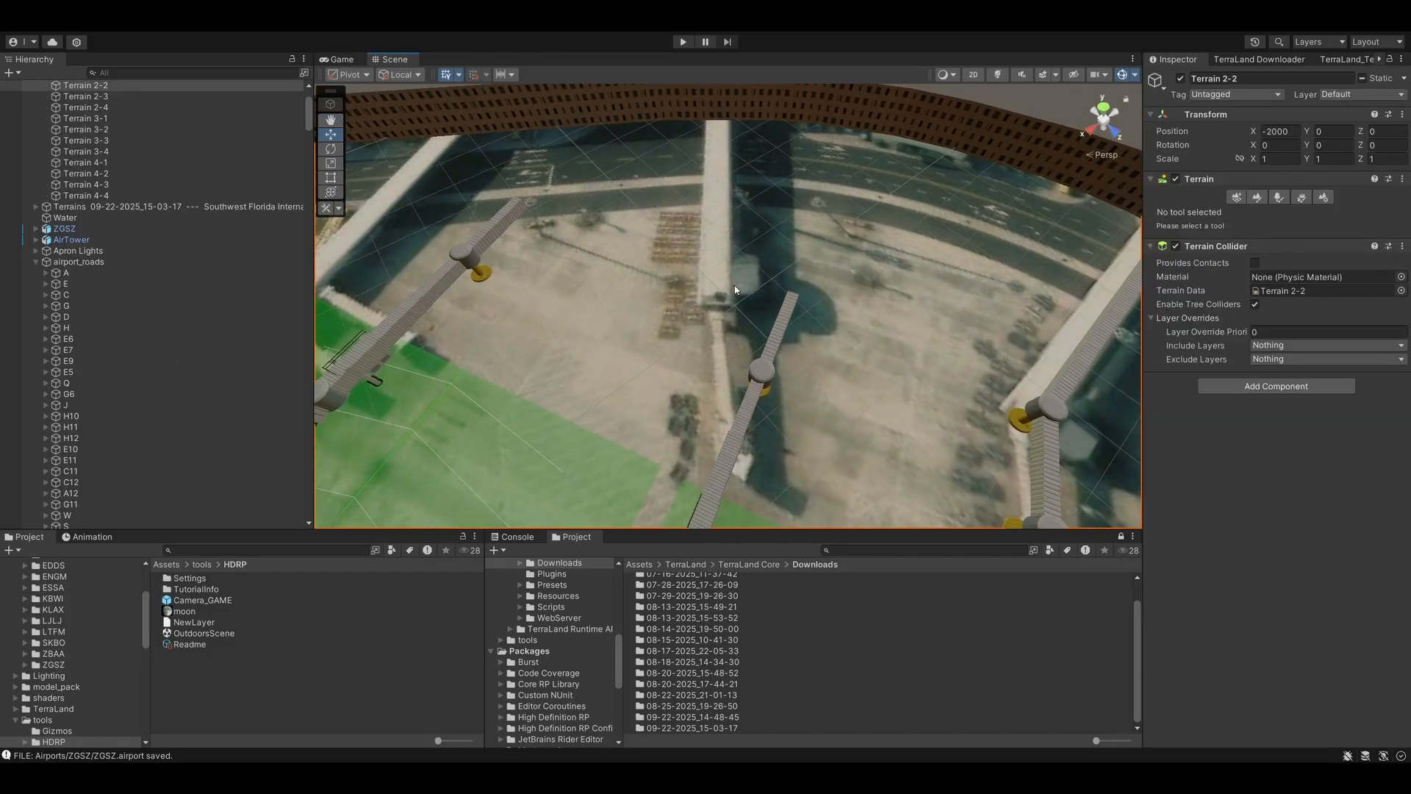
alt+drag(734, 368, 717, 307)
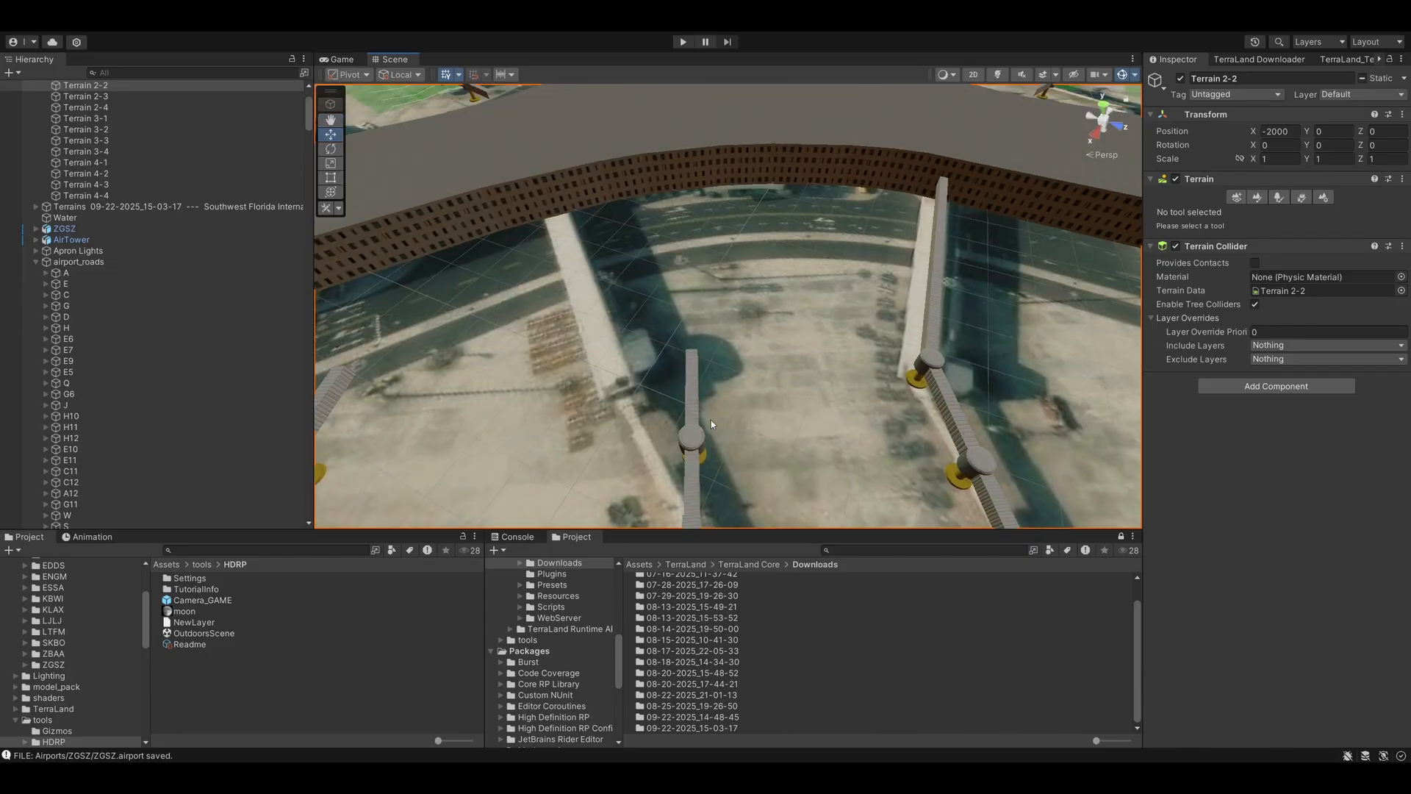
alt+drag(710, 422, 711, 357)
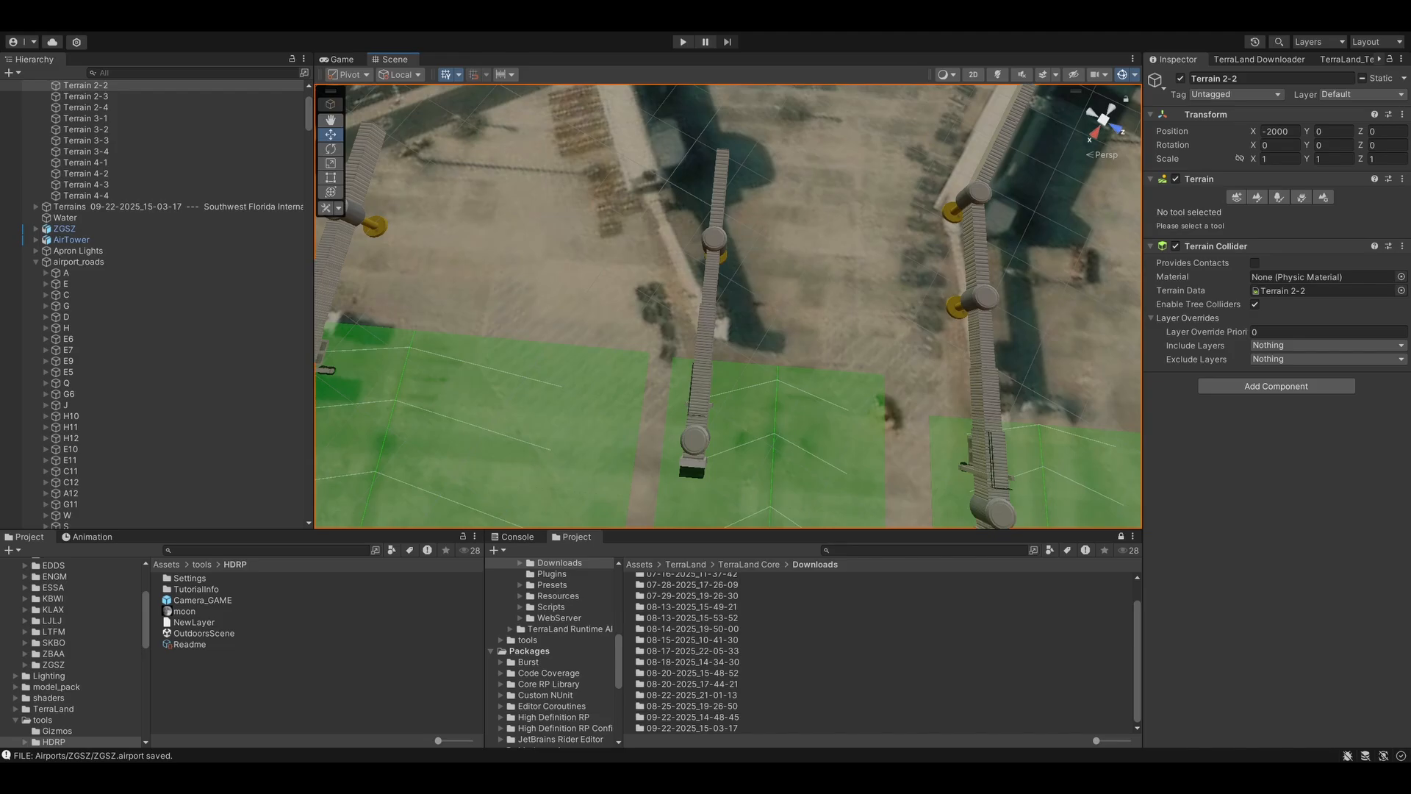
alt+drag(859, 217, 799, 243)
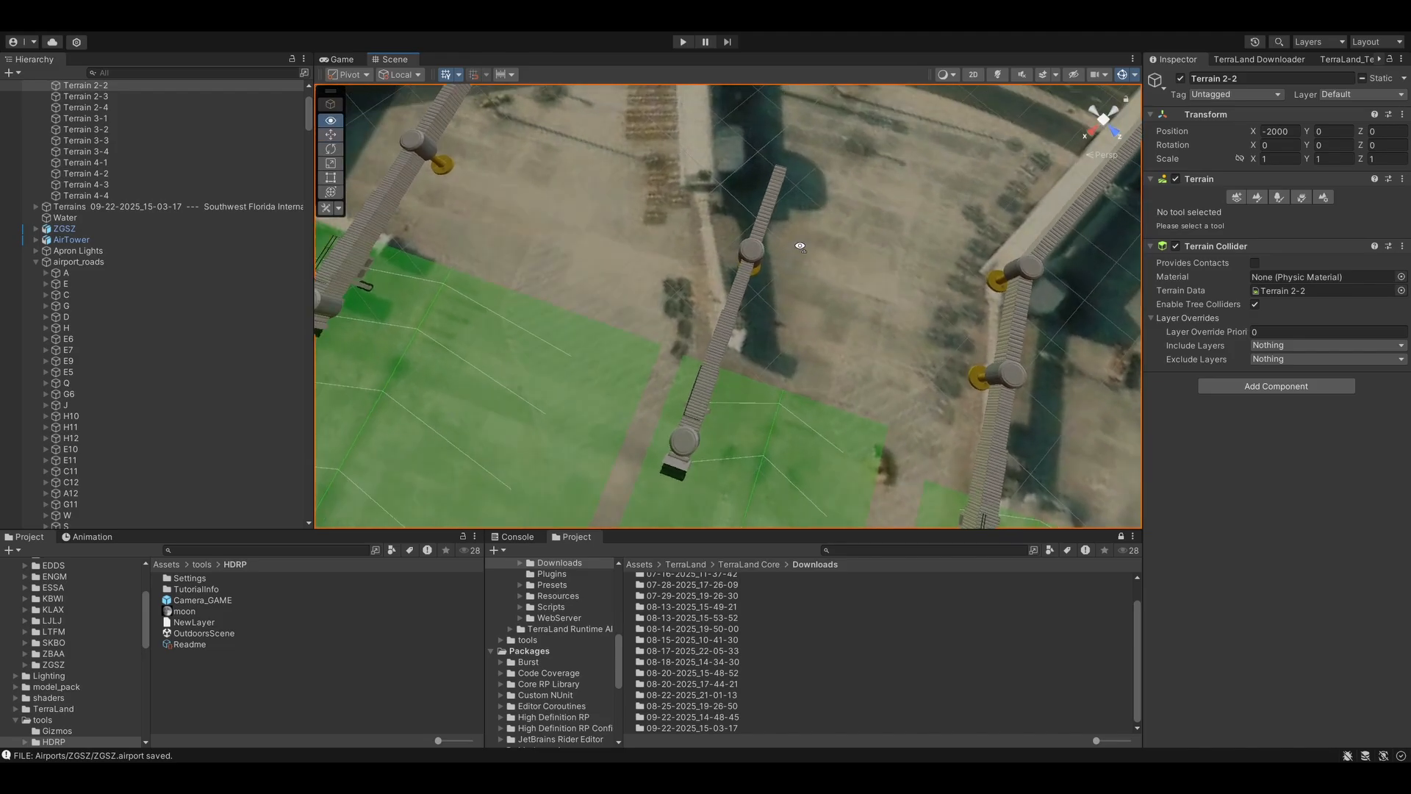
- Enable Pos_lock on terminal_gate_large_gate_542
click(740, 283)
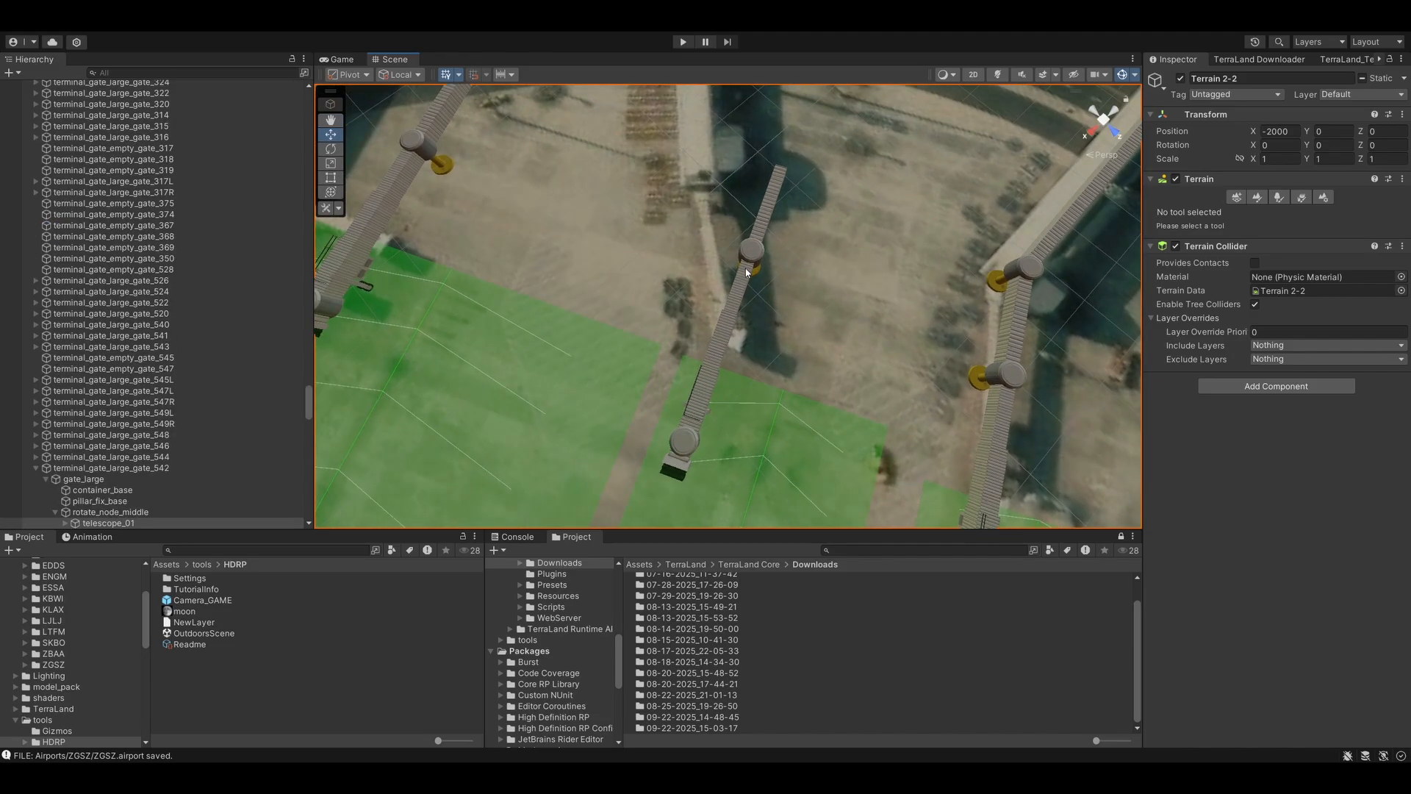
click(103, 468)
click(1255, 431)
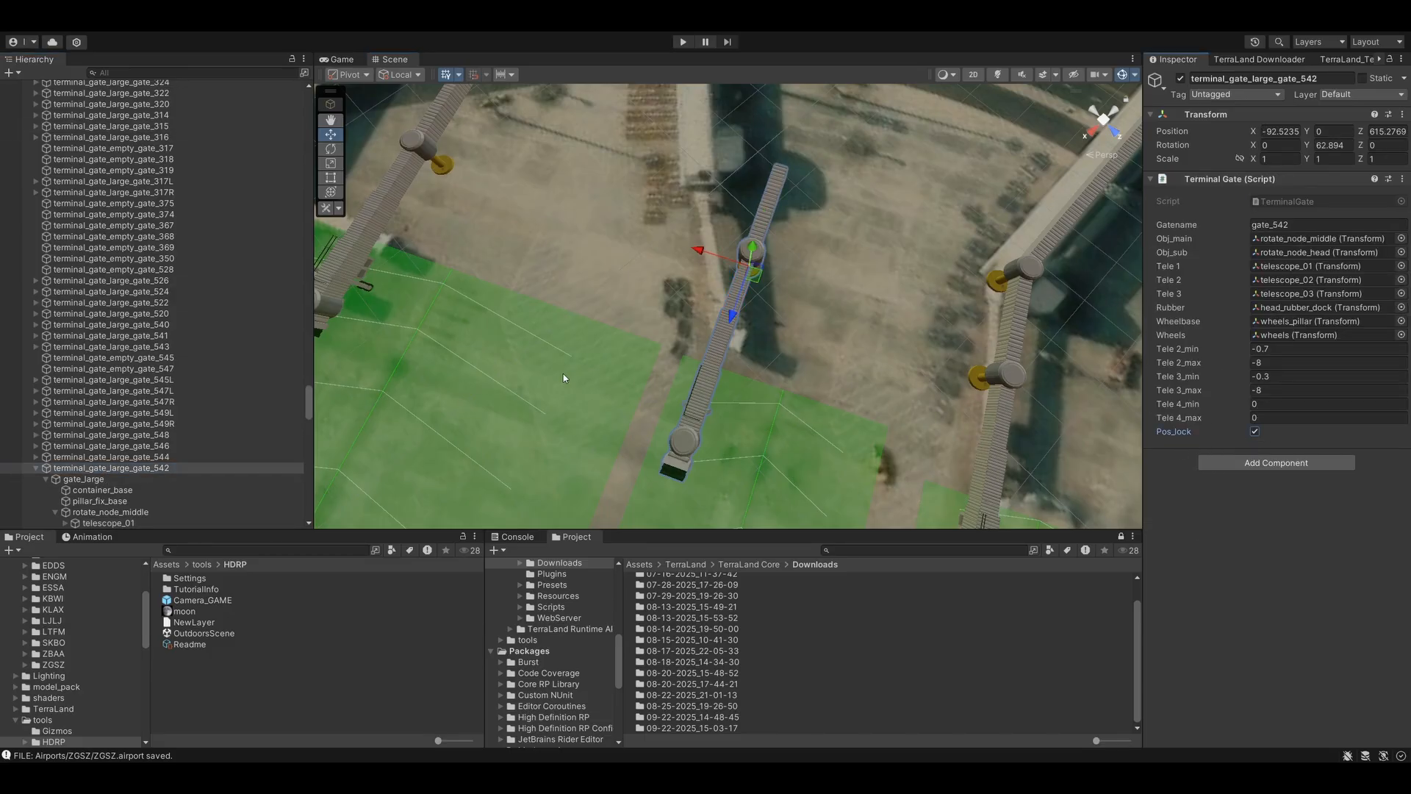
- Rotate gate 542 to about Y 41.8 and move it to about X -87.3, Z 608.3, in line with its walkway
click(330, 150)
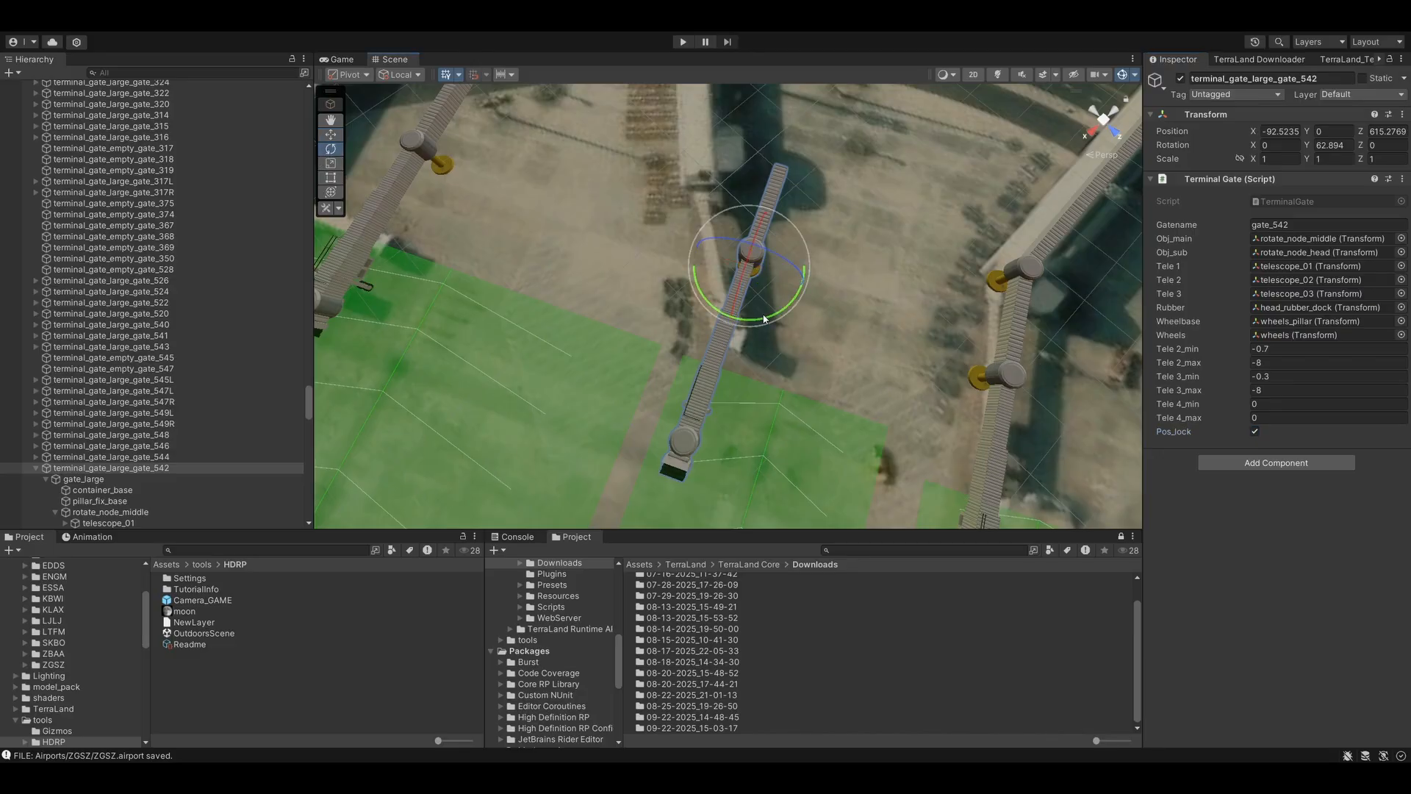
drag(764, 318, 793, 321)
key(w)
drag(740, 278, 717, 267)
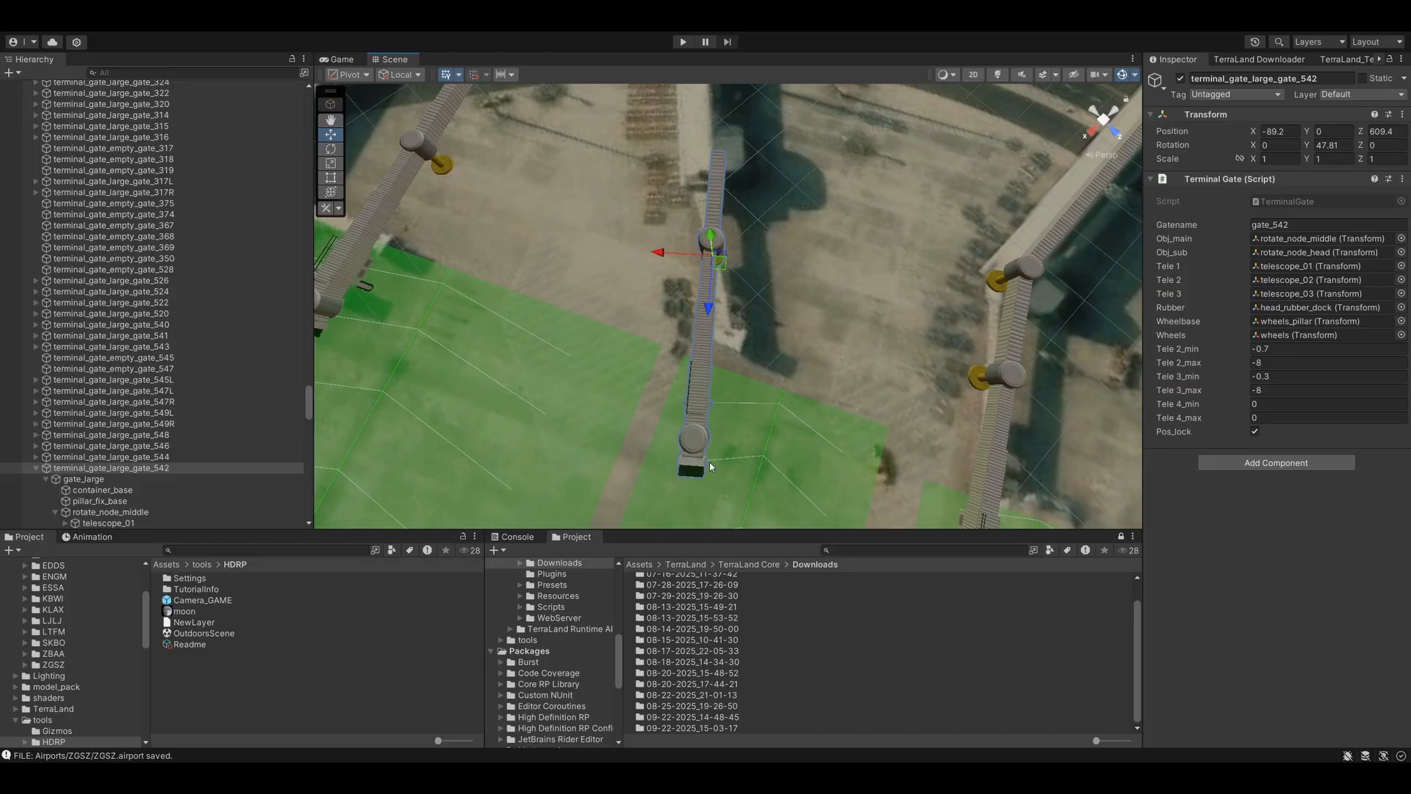
key(e)
drag(754, 292, 710, 271)
key(w)
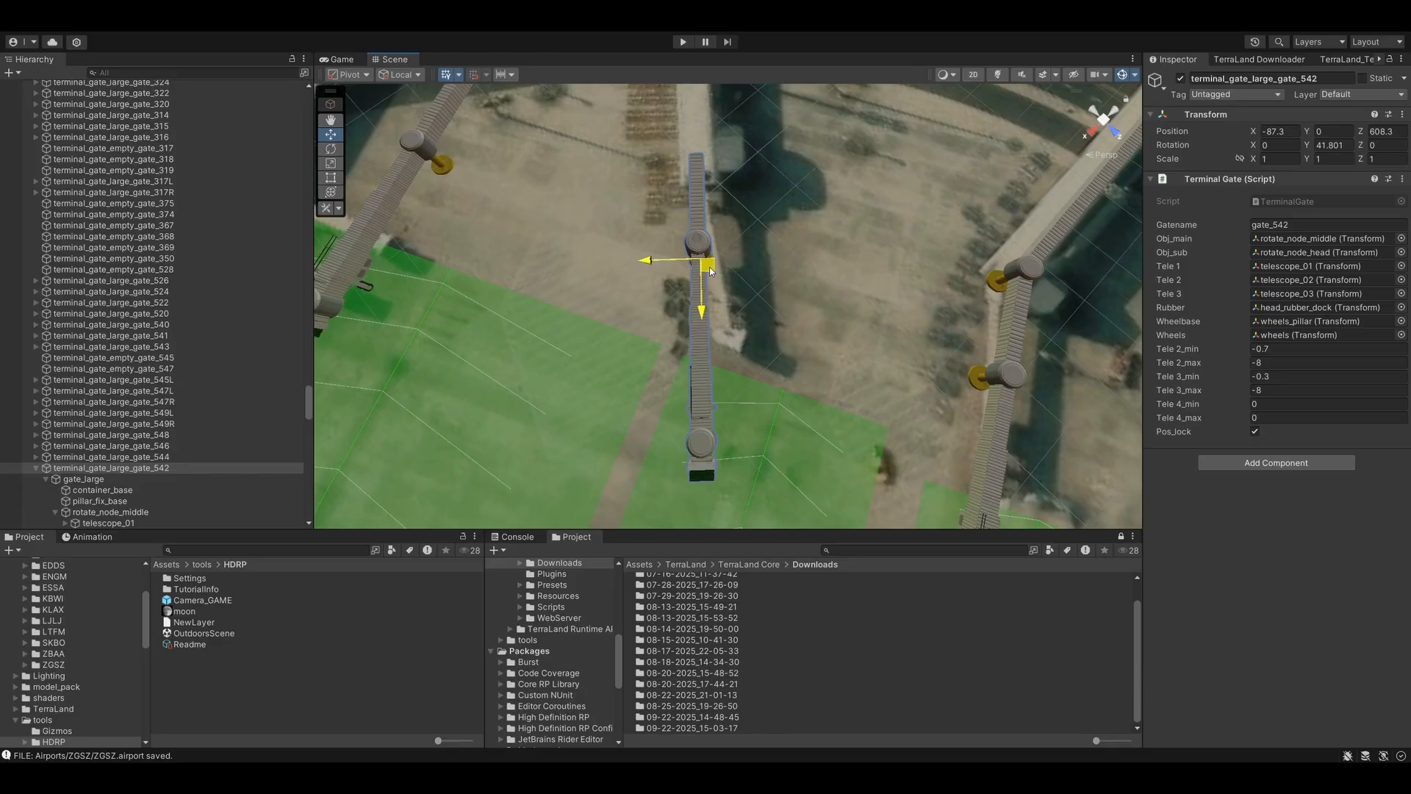
drag(710, 271, 710, 271)
- Duplicate gate 561's rotate_node_middle (1) and pillar_fix_base (1) together and move the copies to the terminal-side end of gate 542's container base
right_drag(713, 270, 722, 206)
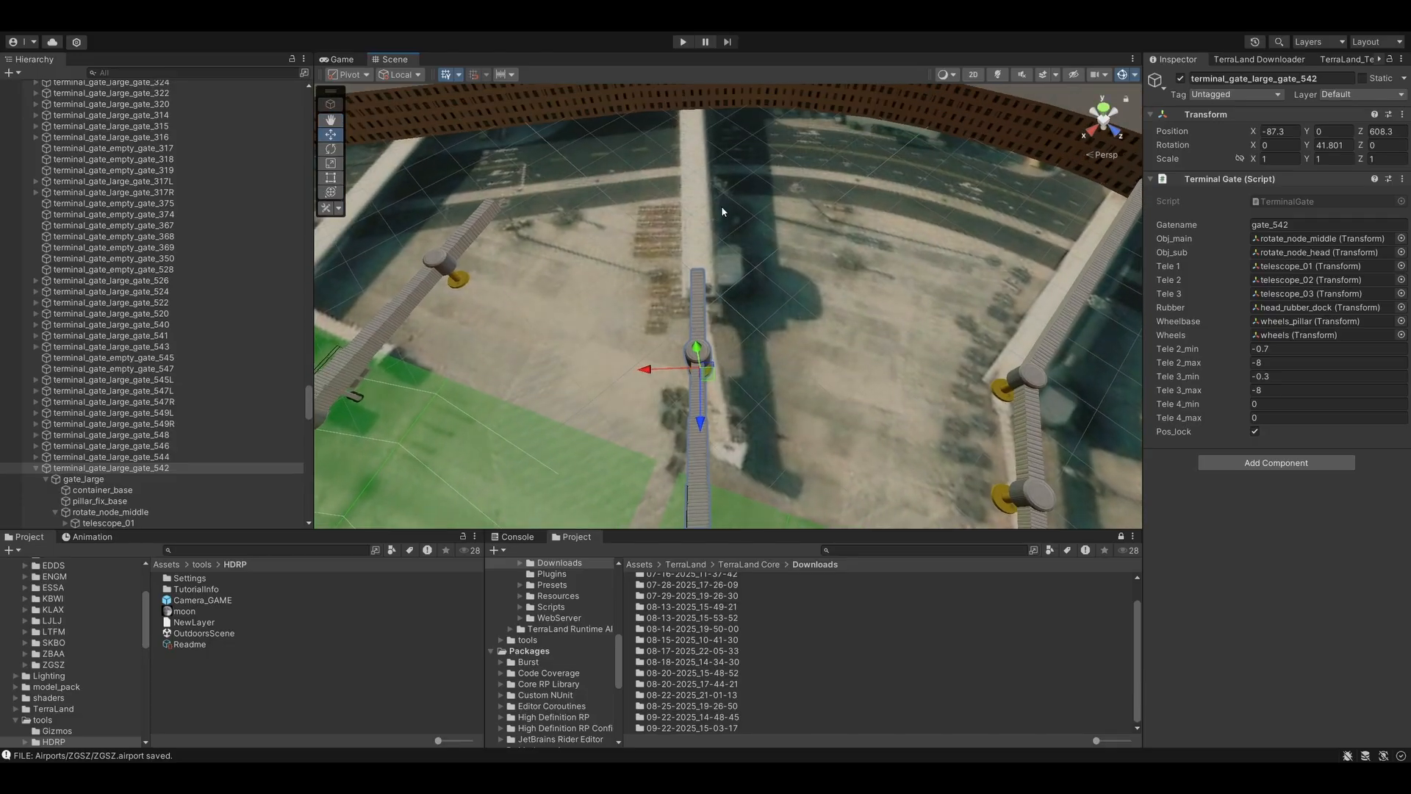
right_drag(849, 268, 868, 314)
right_drag(806, 398, 699, 165)
click(699, 147)
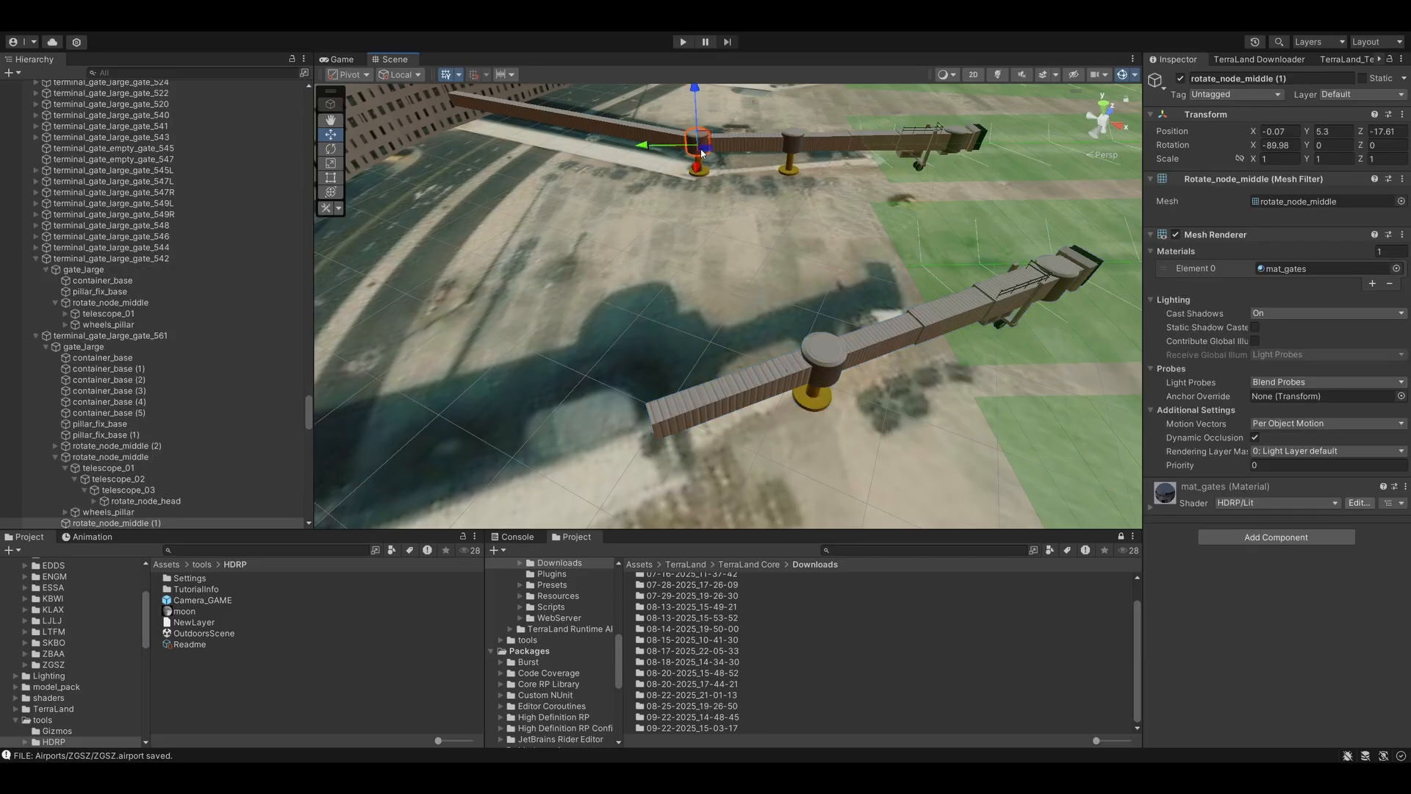
shift+click(700, 165)
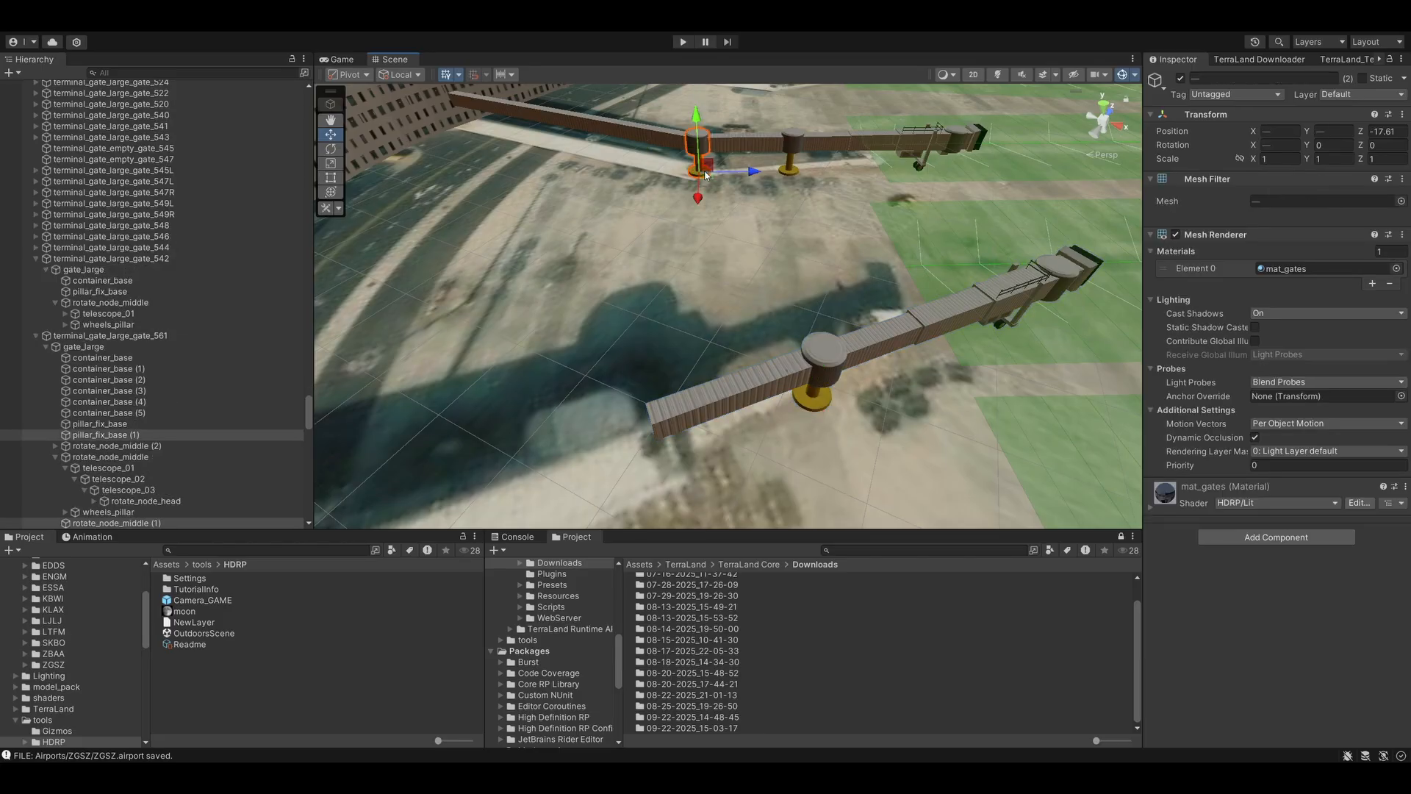
key(ctrl+d)
drag(710, 180, 664, 479)
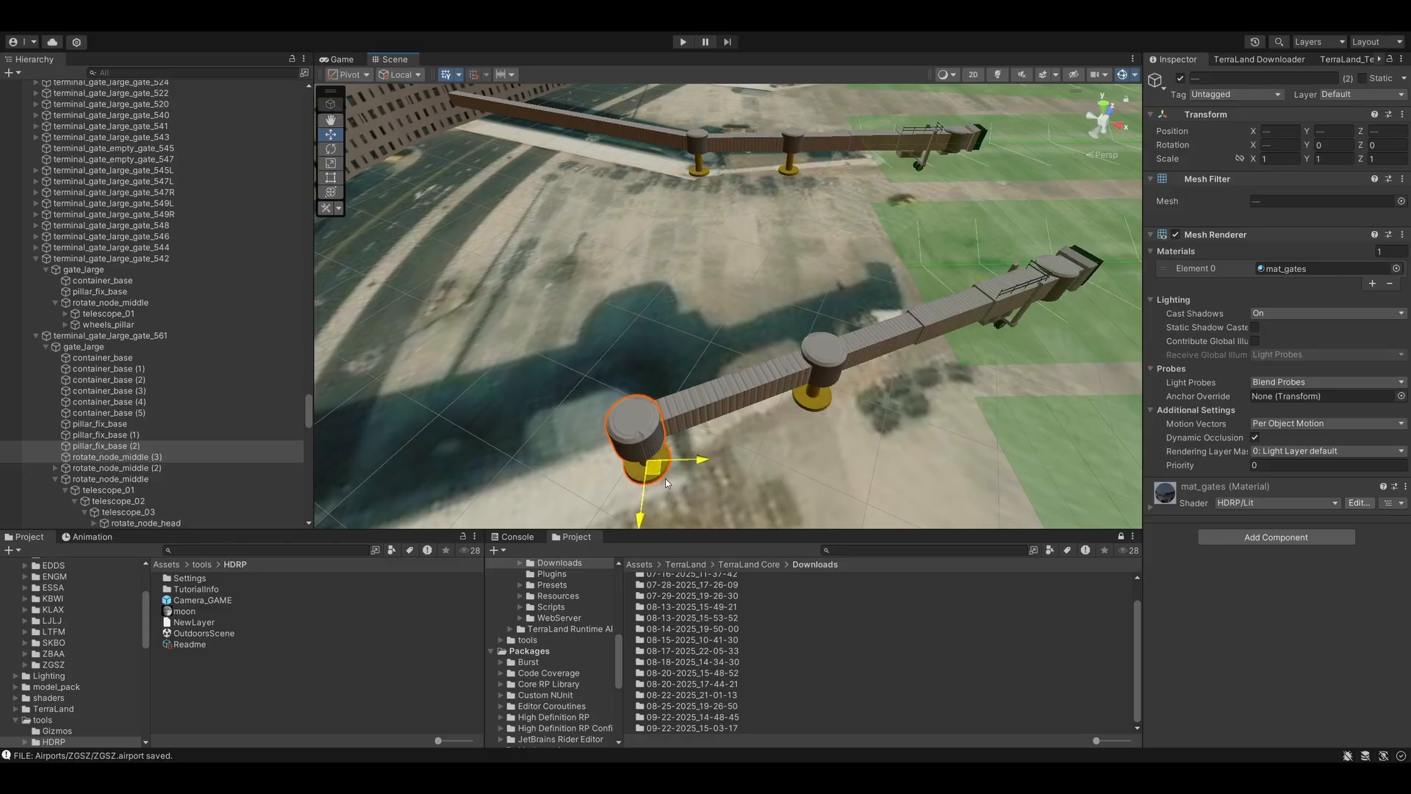
alt+drag(757, 346, 502, 409)
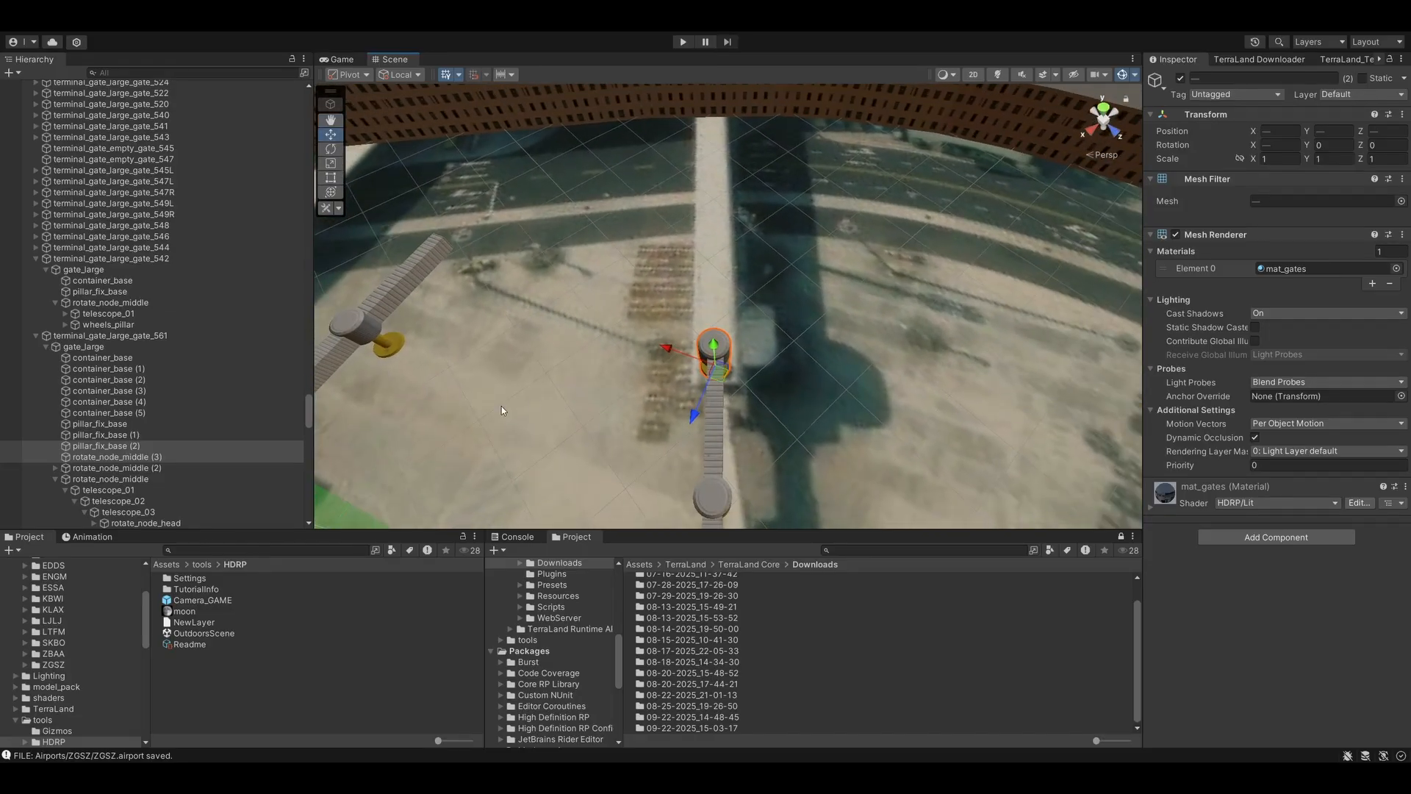
- Duplicate gate 542's container_base, move the copy behind the new cylinder at about X 0.08, Z -18.5, and rotate it to Y -2.315
click(707, 424)
key(ctrl+d)
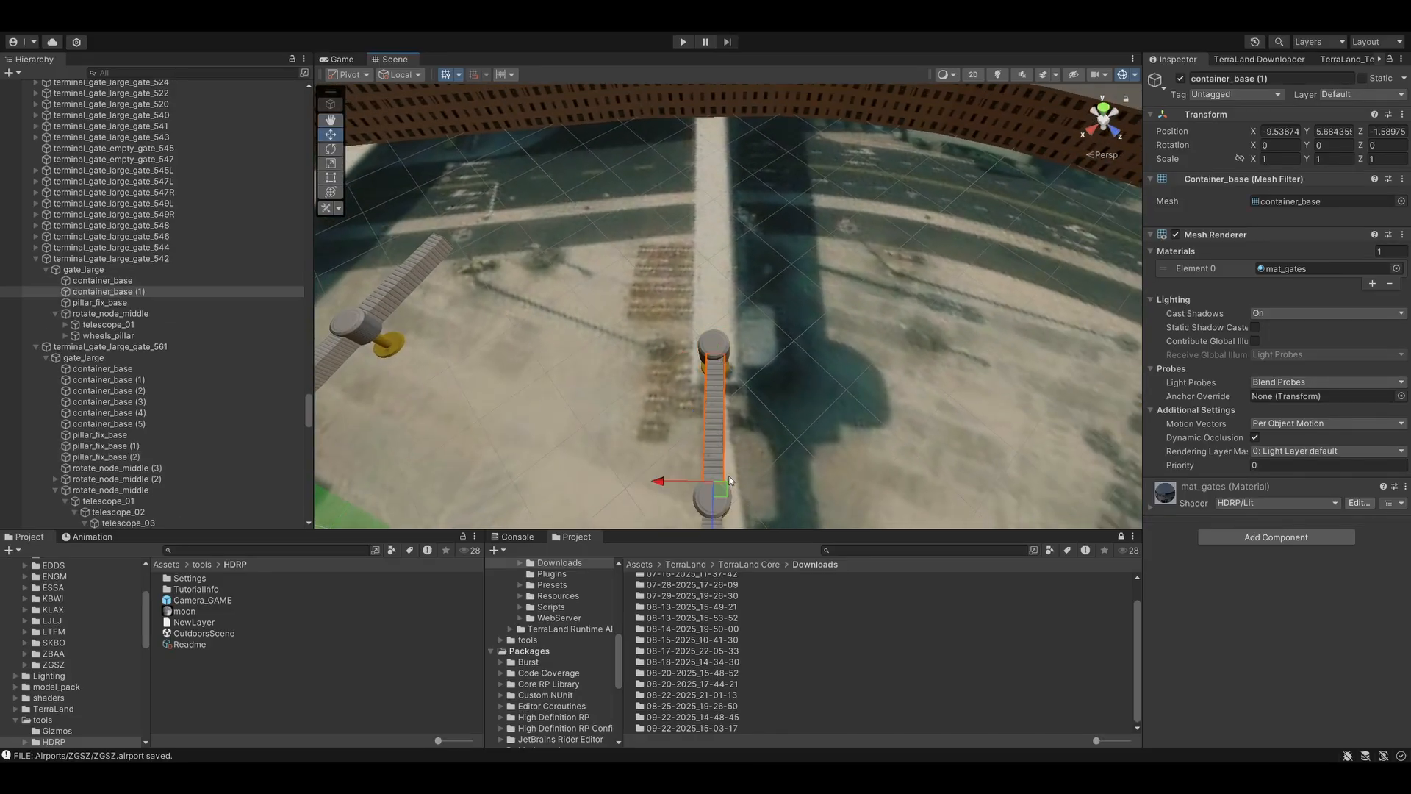
drag(719, 488, 717, 342)
click(331, 148)
click(330, 134)
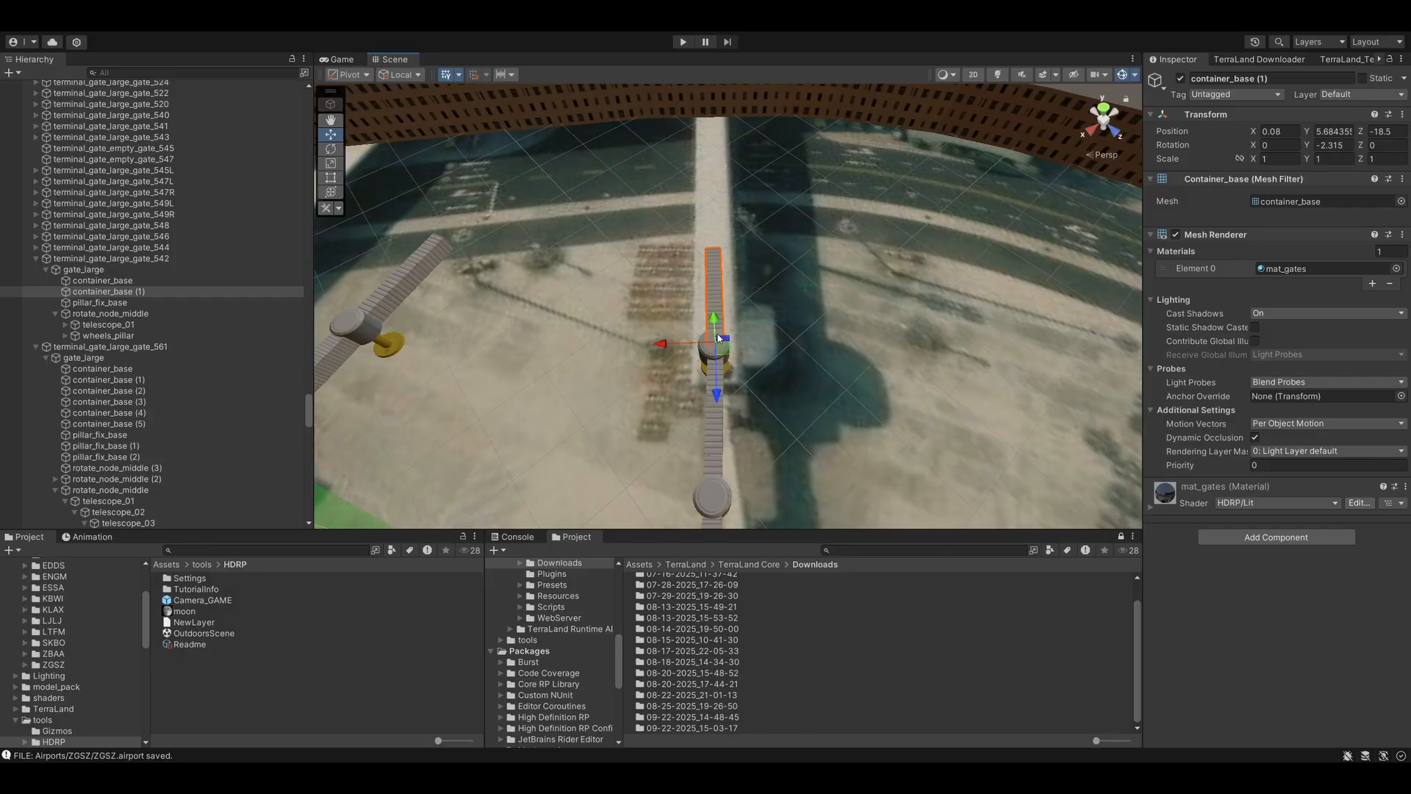
- Duplicate gate 542's rear corridor section three times, extending the copies along the walkway to about X 1.6, Z -57.3
key(ctrl+d)
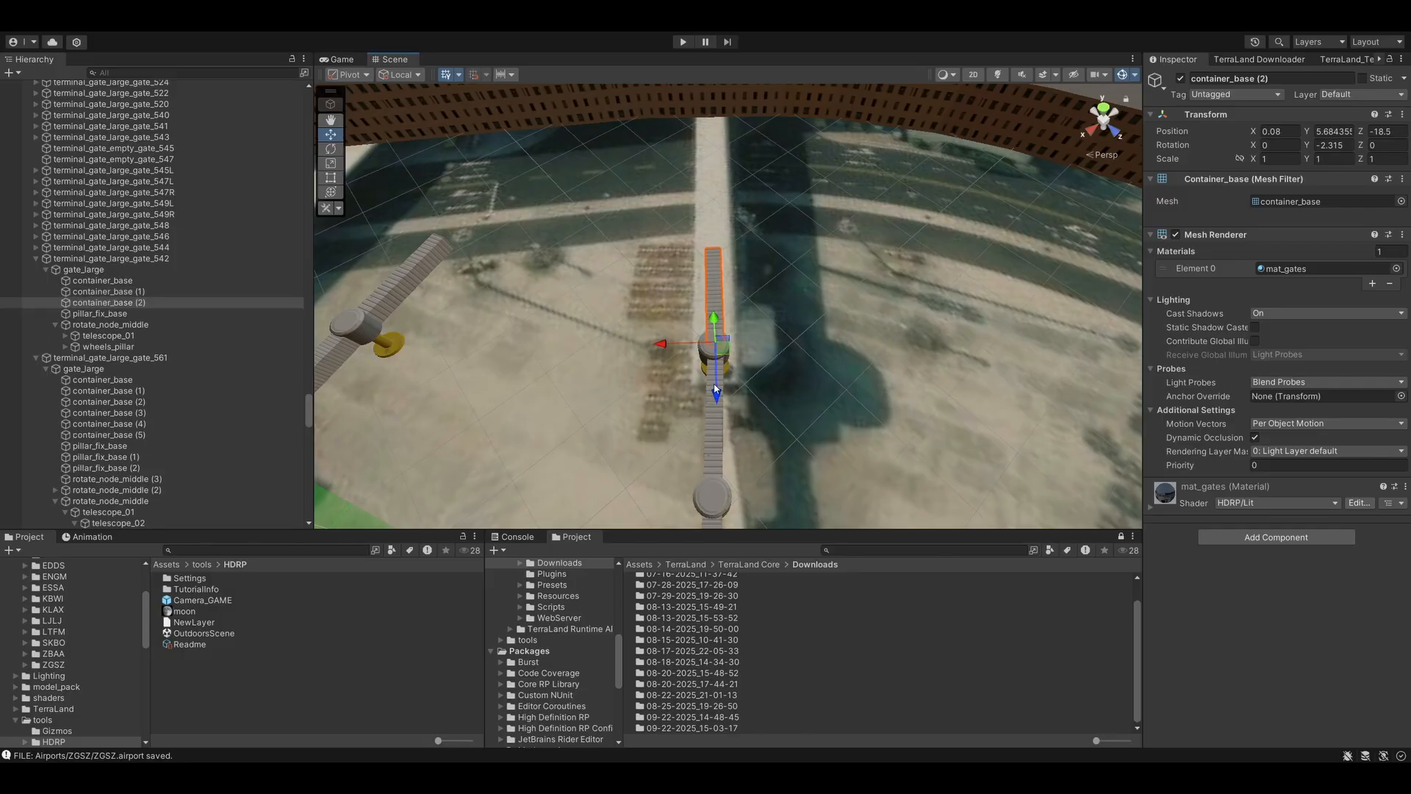
drag(716, 394, 707, 171)
key(ctrl+d)
key(ctrl+d)
alt+drag(707, 171, 1095, 308)
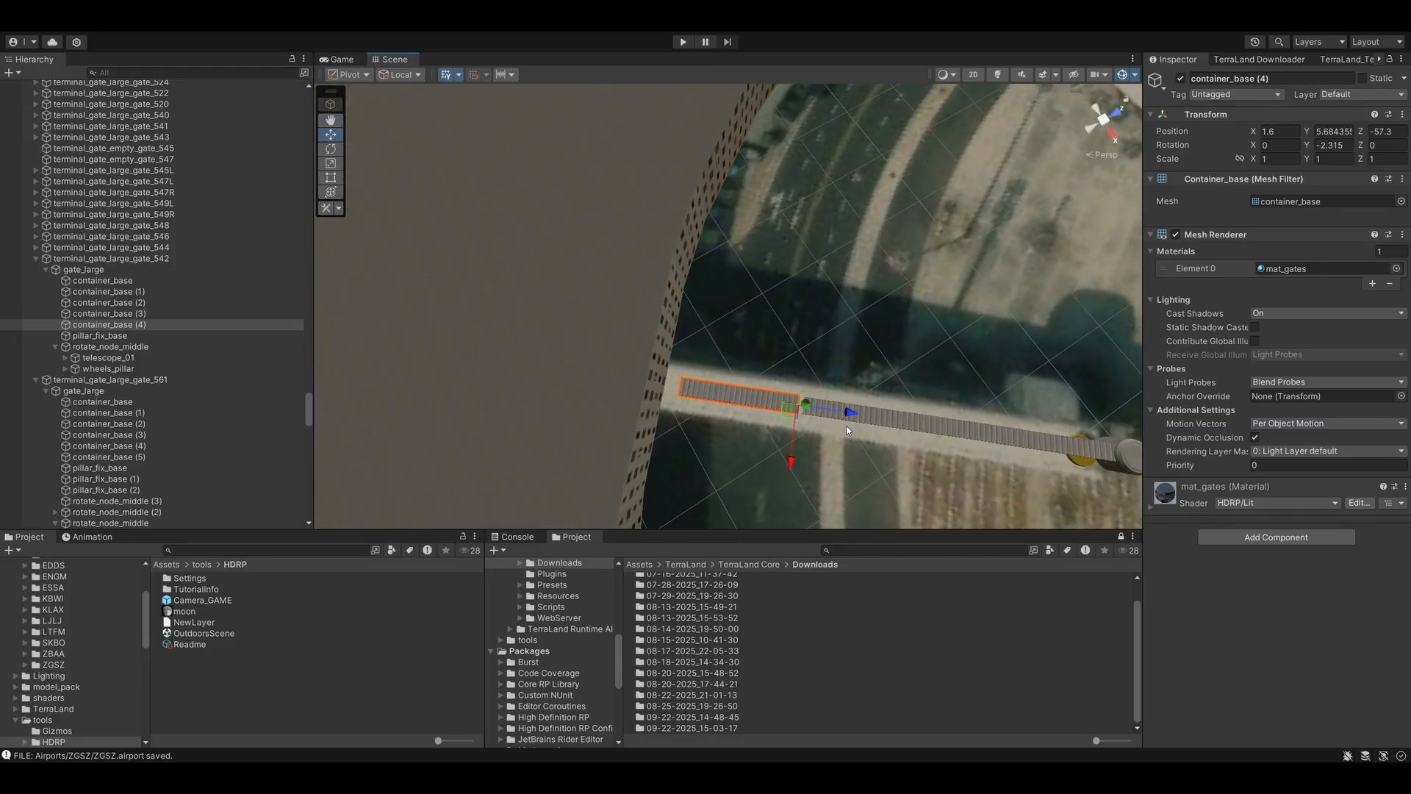
- Add a last container_base copy into the terminal wall at about Z -66.04 and shift container_base (4) to about Z -53.91 to close gaps
key(ctrl+d)
drag(845, 425, 733, 411)
click(798, 405)
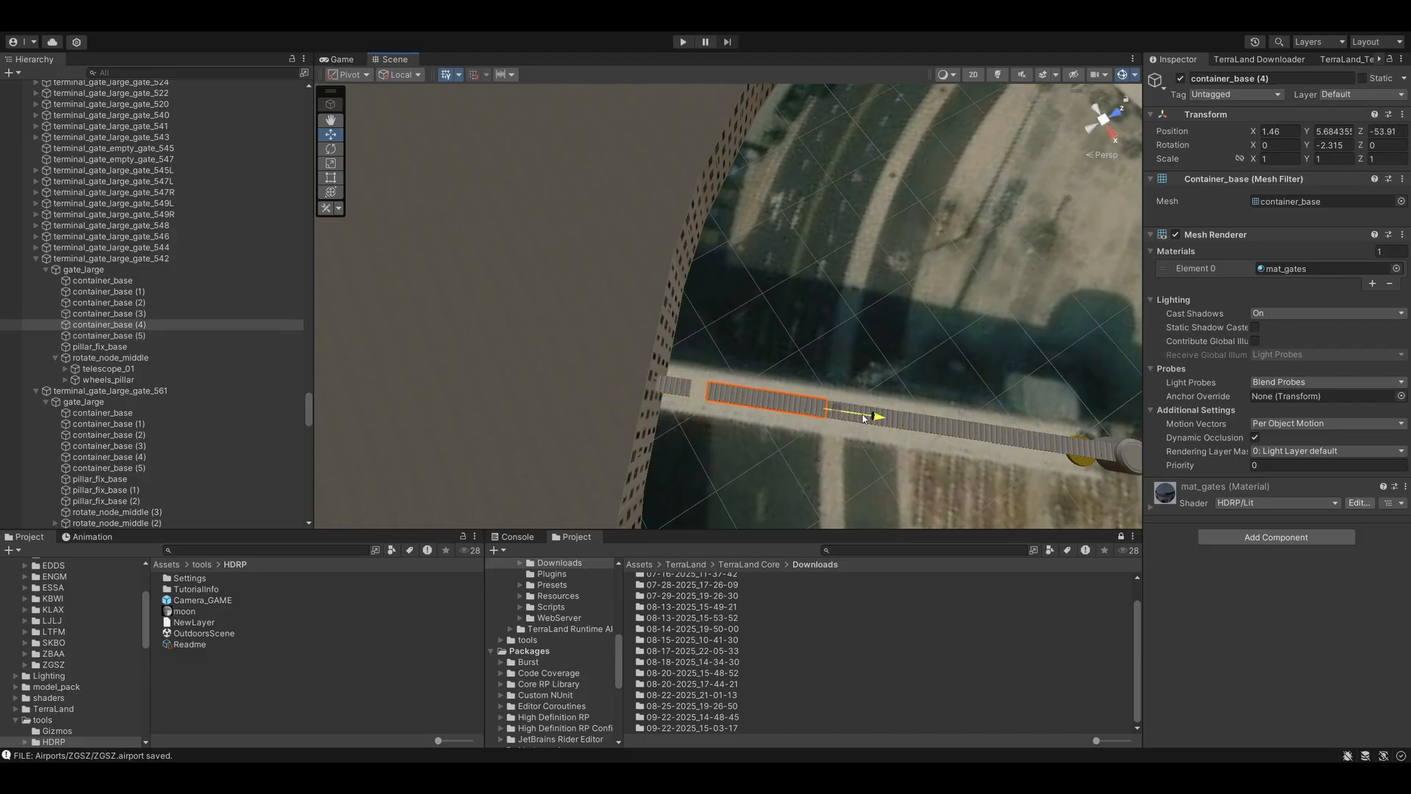
click(689, 394)
click(766, 319)
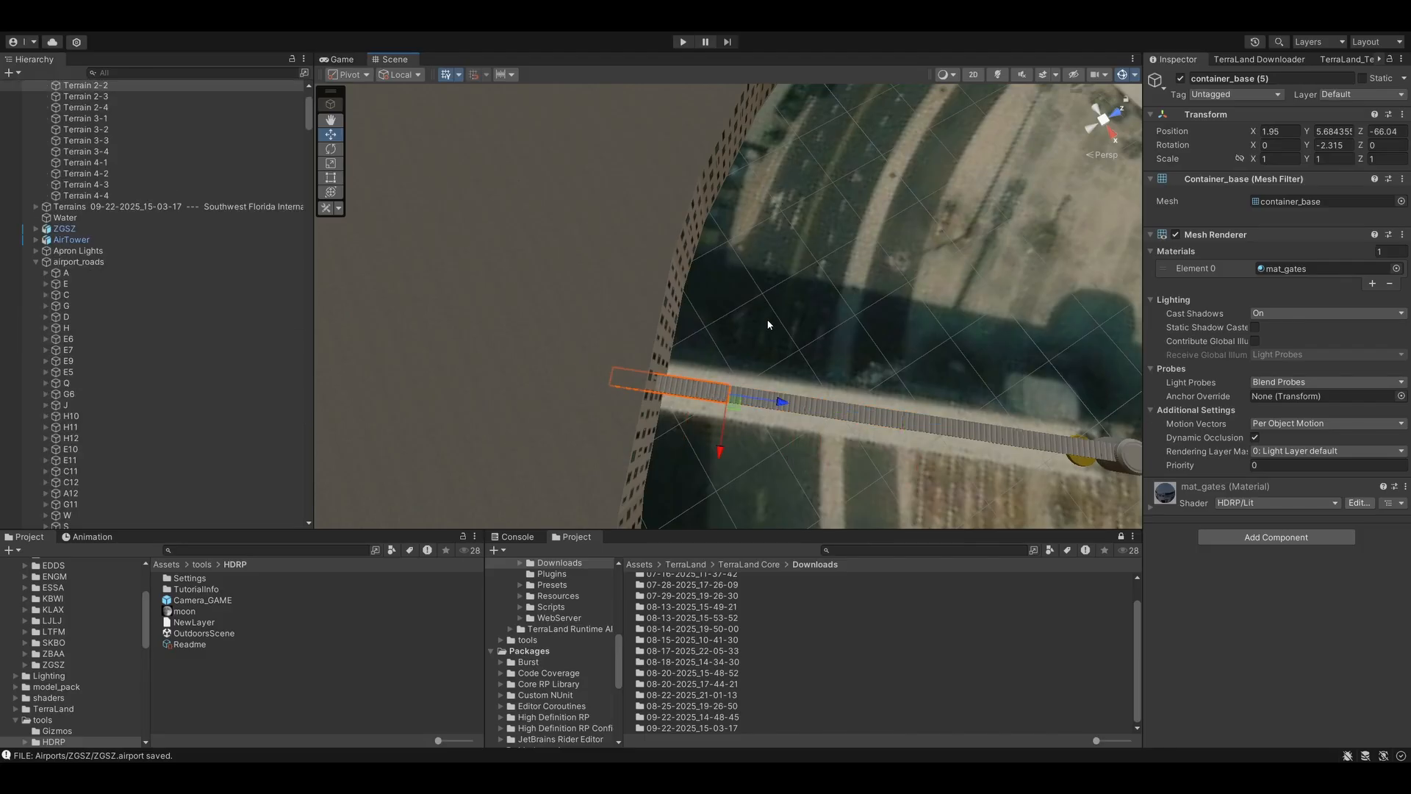
- Inspect gate 542's extended bridge and the other jet bridges around the terminal, and select gate 560's telescope_01
alt+drag(765, 319, 954, 239)
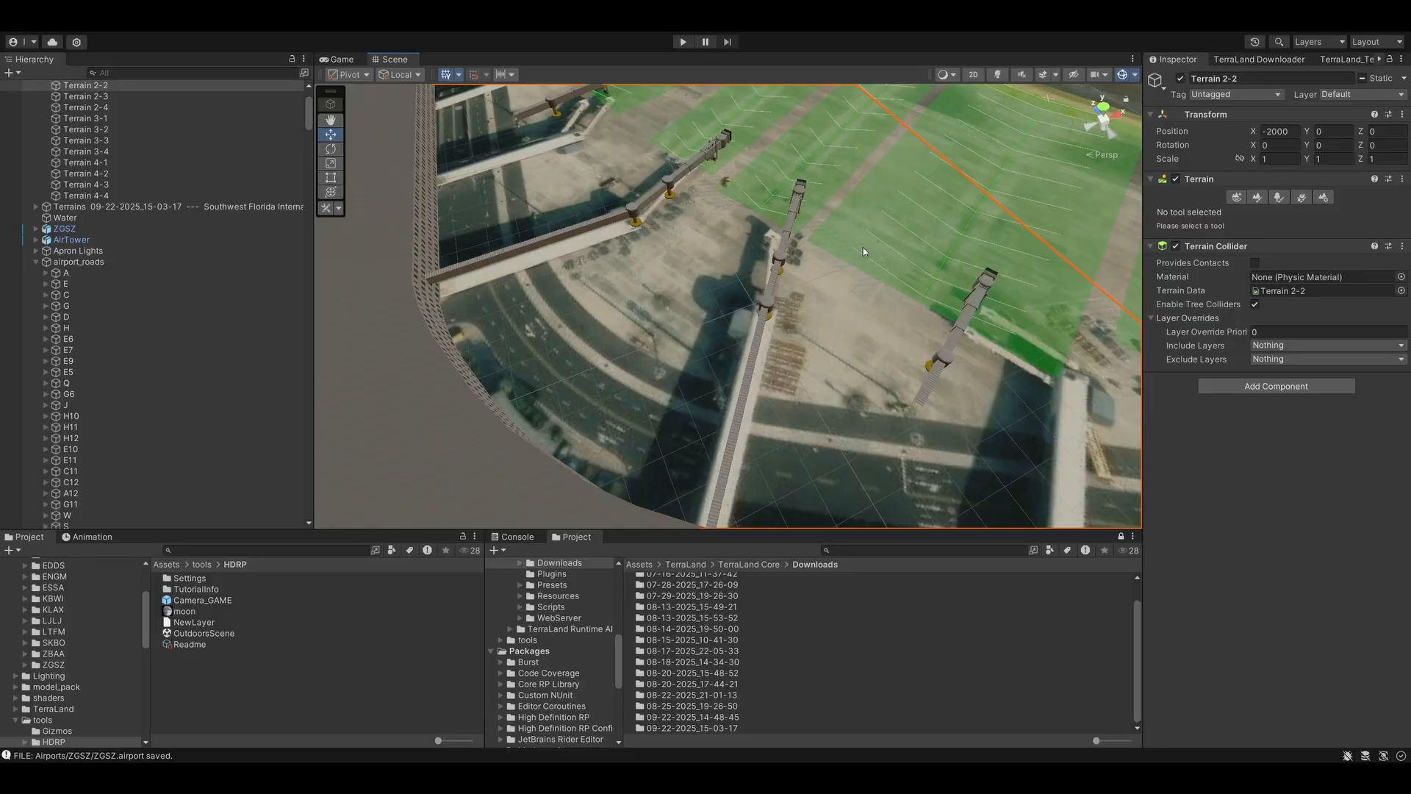
alt+drag(827, 256, 785, 374)
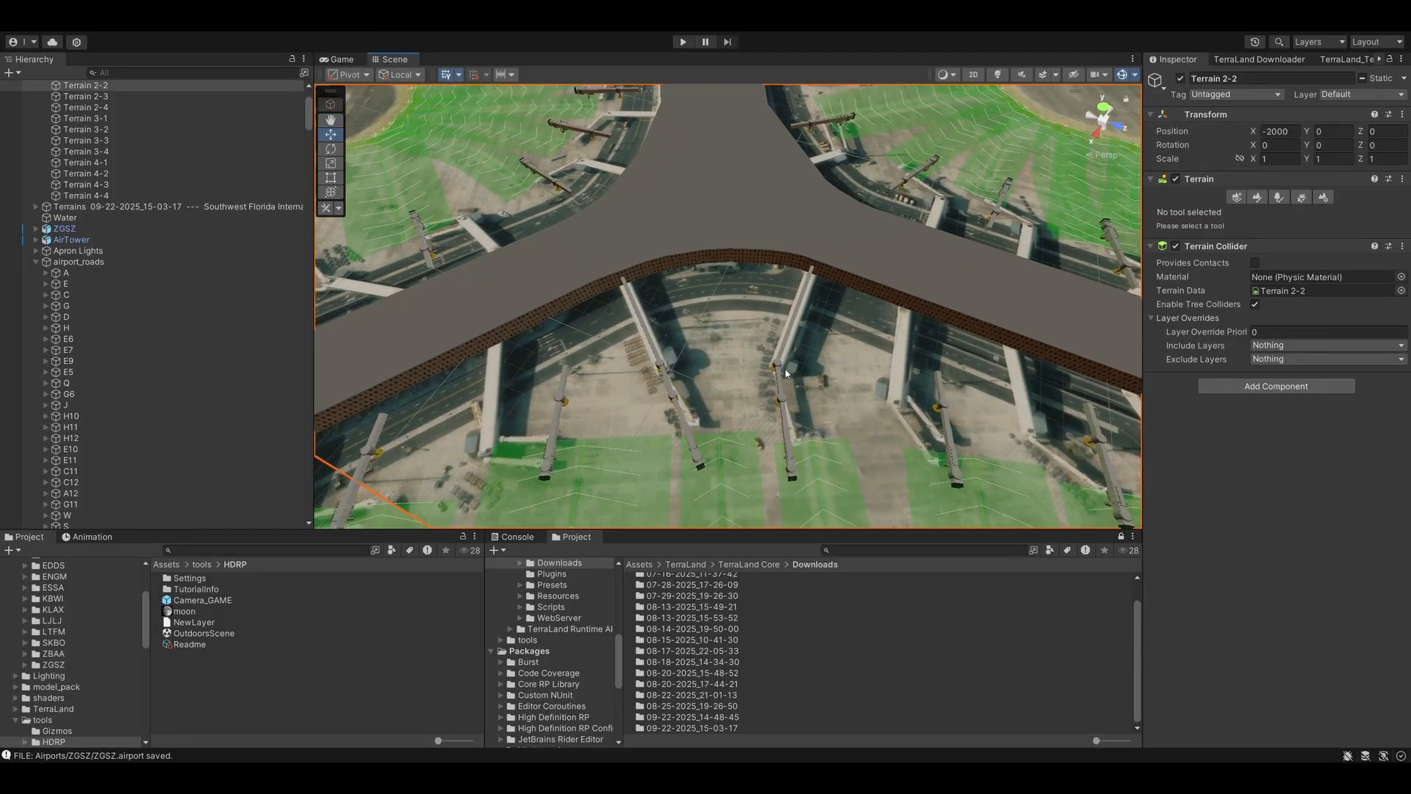
mouse_move(757, 329)
alt+mouse_down()
mouse_move(702, 320)
mouse_move(886, 278)
mouse_move(1070, 273)
mouse_move(528, 267)
mouse_move(752, 320)
alt+mouse_up()
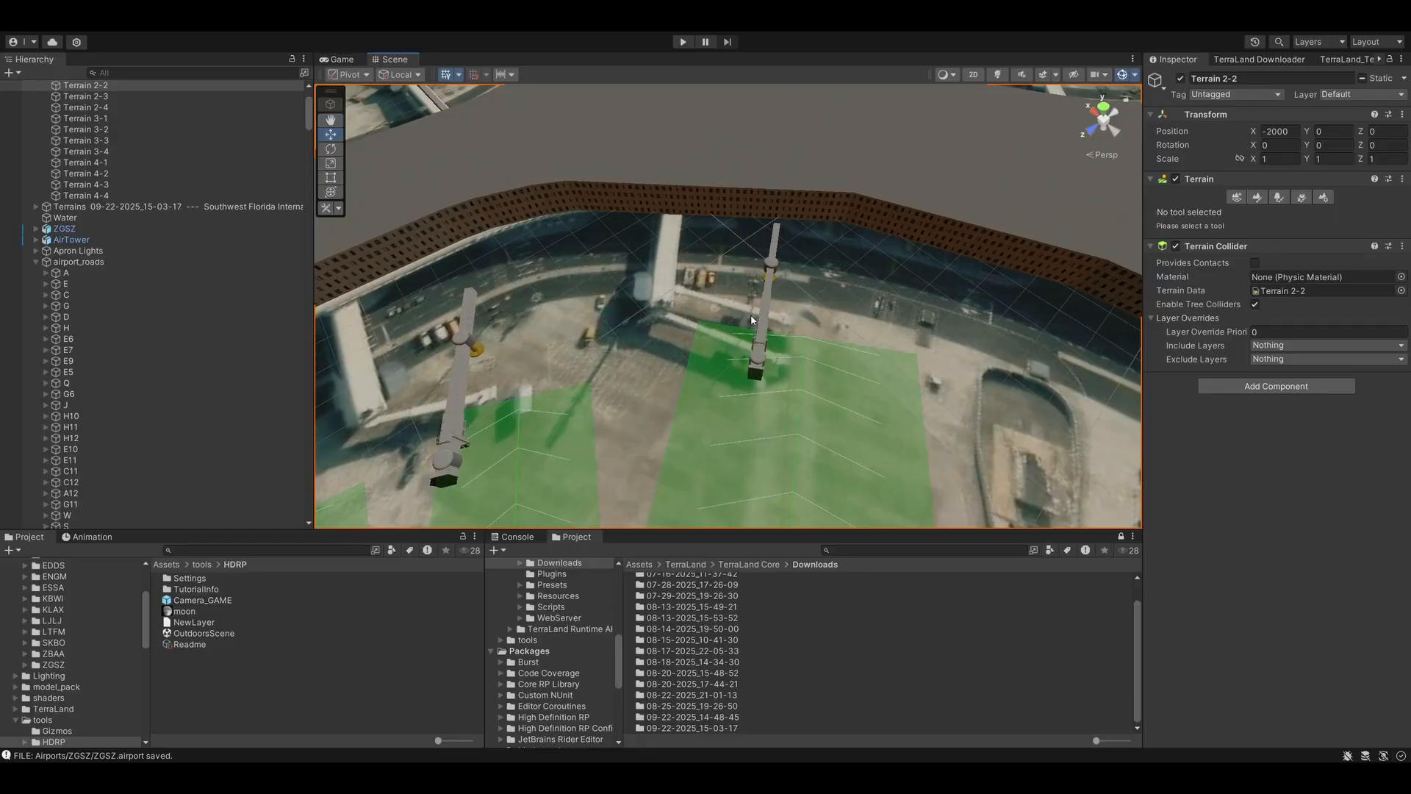
key(w)
right_drag(733, 211, 726, 157)
key(s)
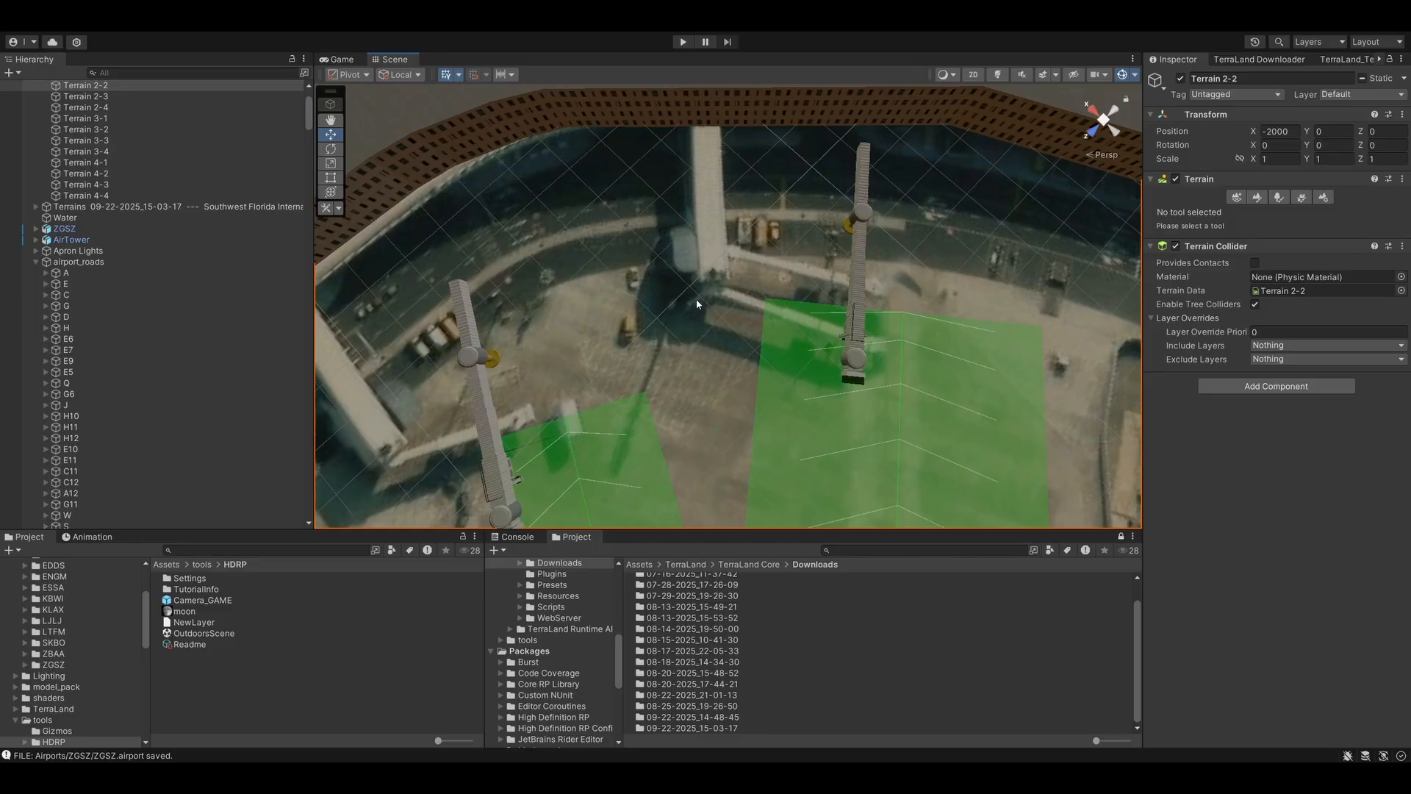
right_drag(910, 355, 1136, 275)
click(671, 289)
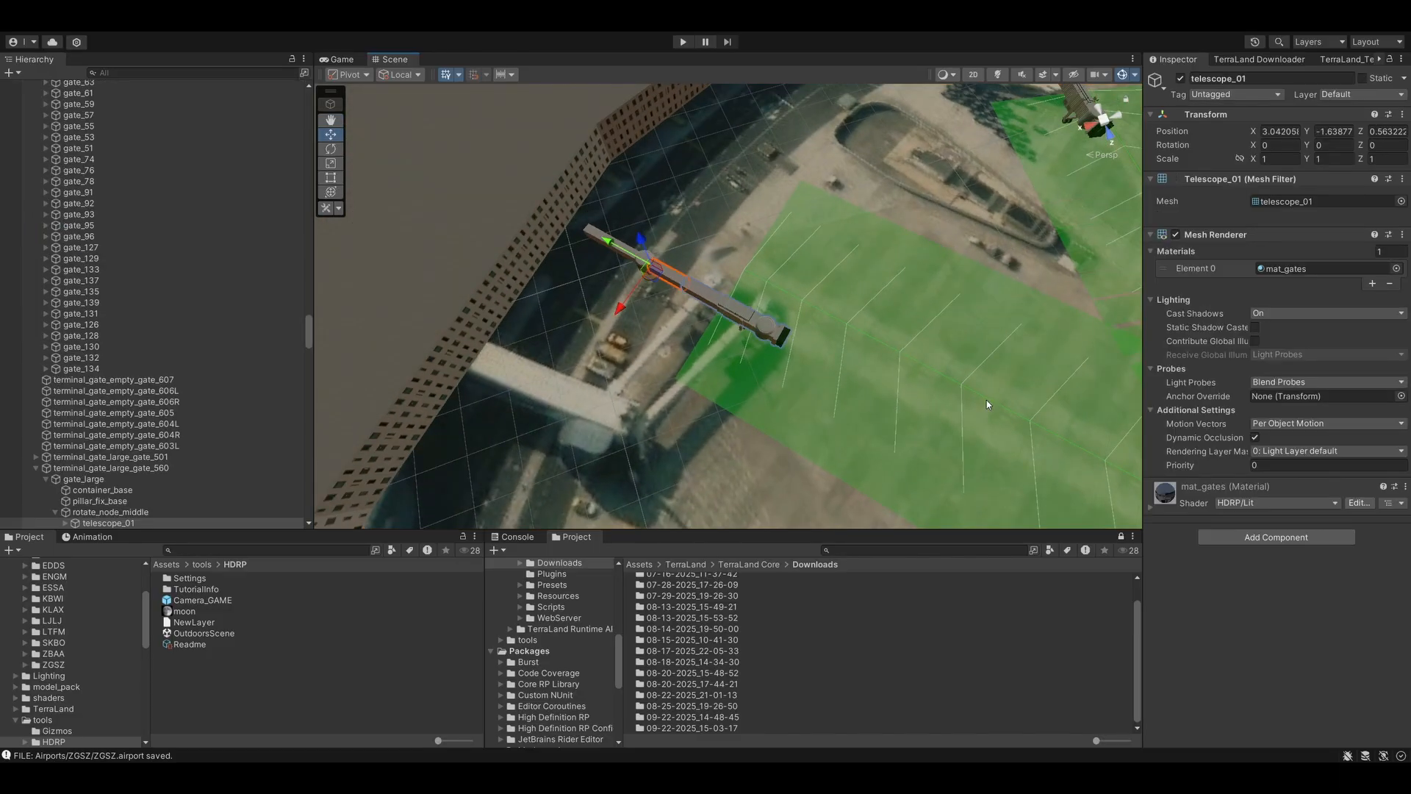
- Change gate_560's terminal type to MEDIUM and enable Pos_lock on its regenerated jet bridge
click(855, 322)
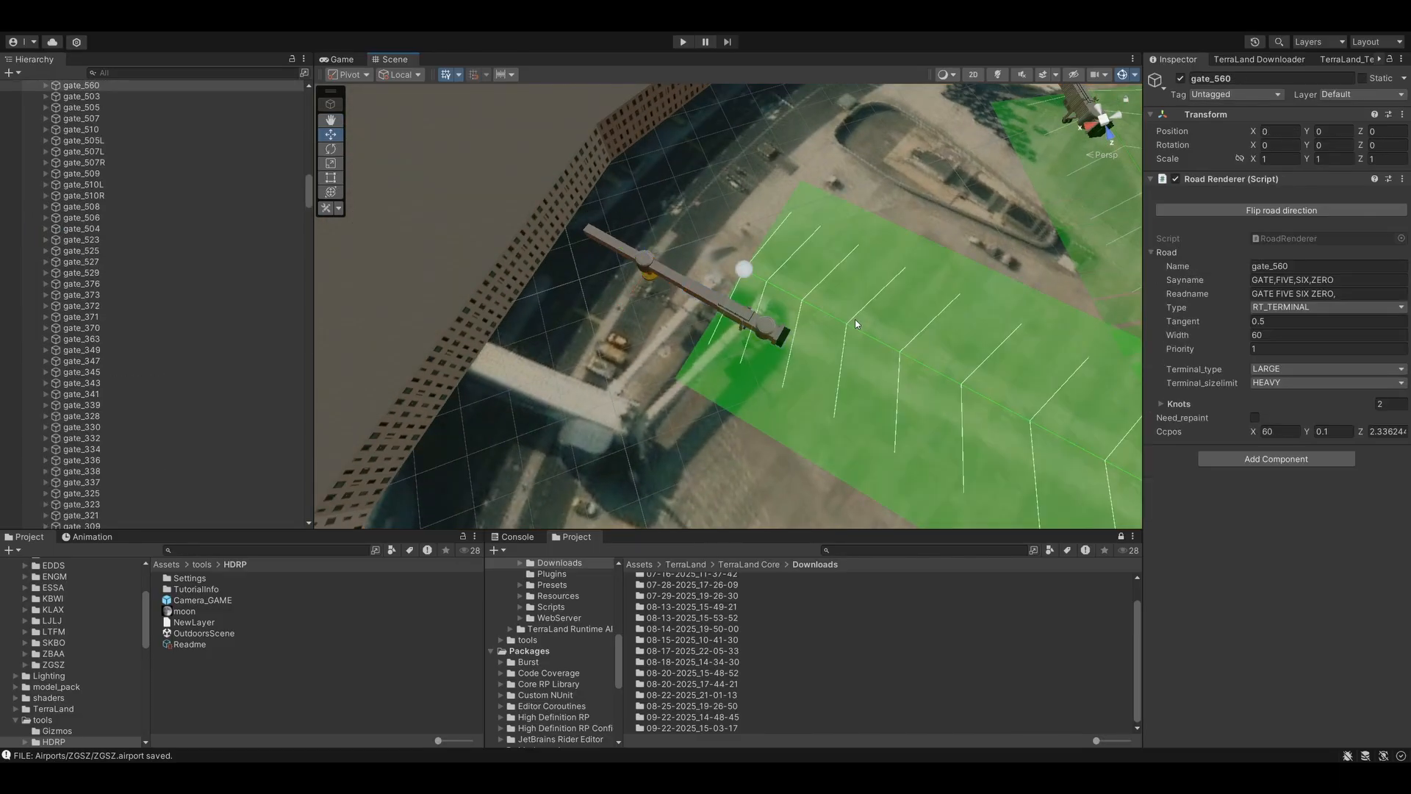
click(1285, 418)
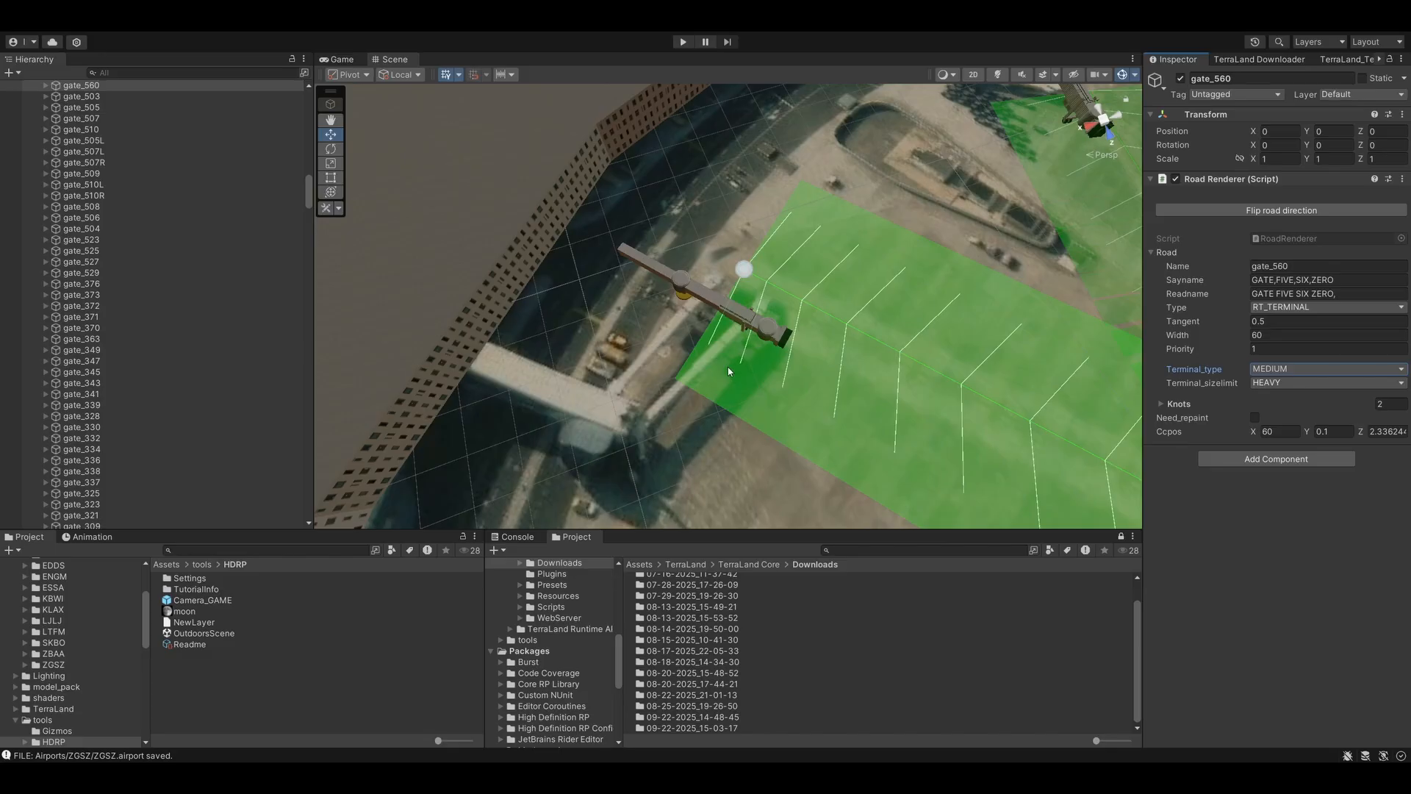
click(693, 293)
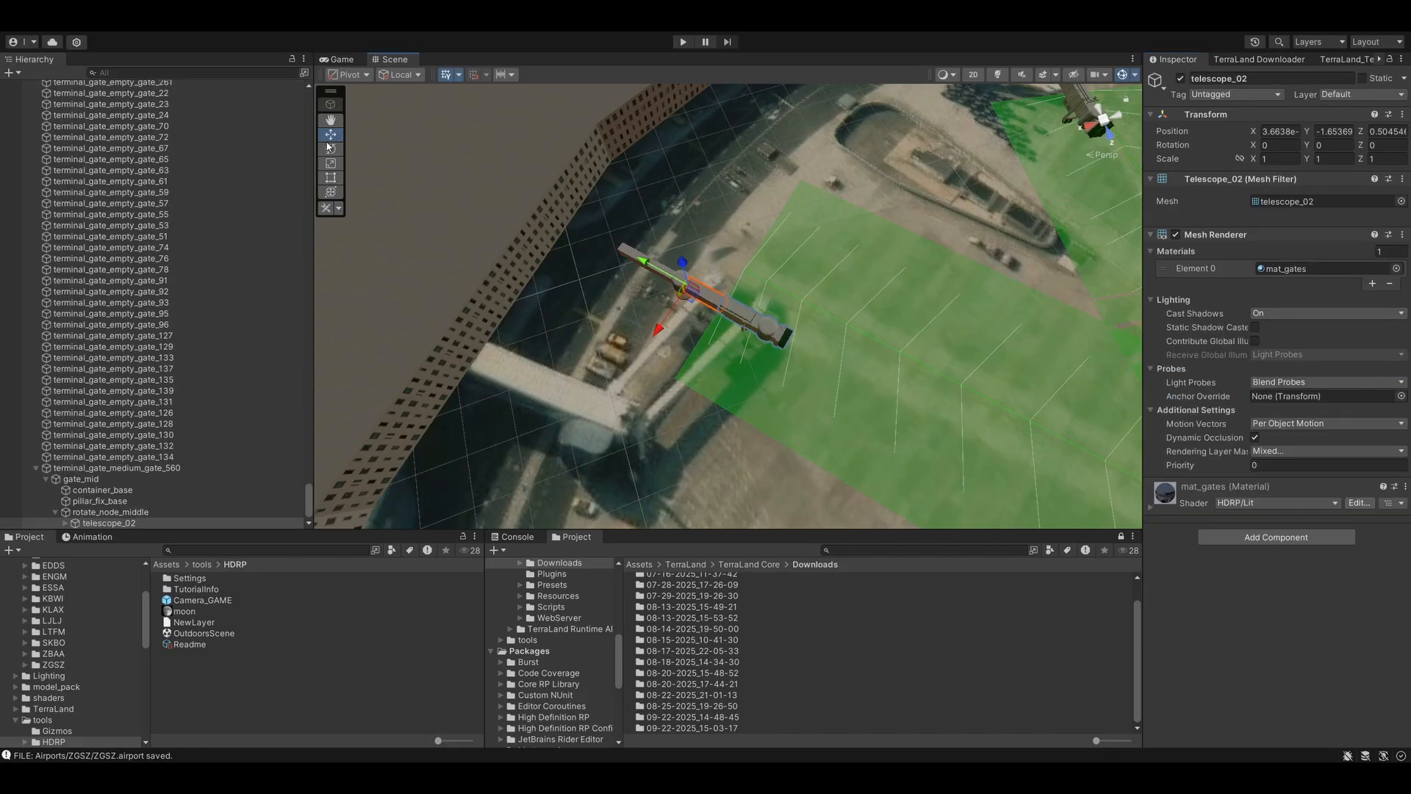
click(210, 468)
click(1254, 432)
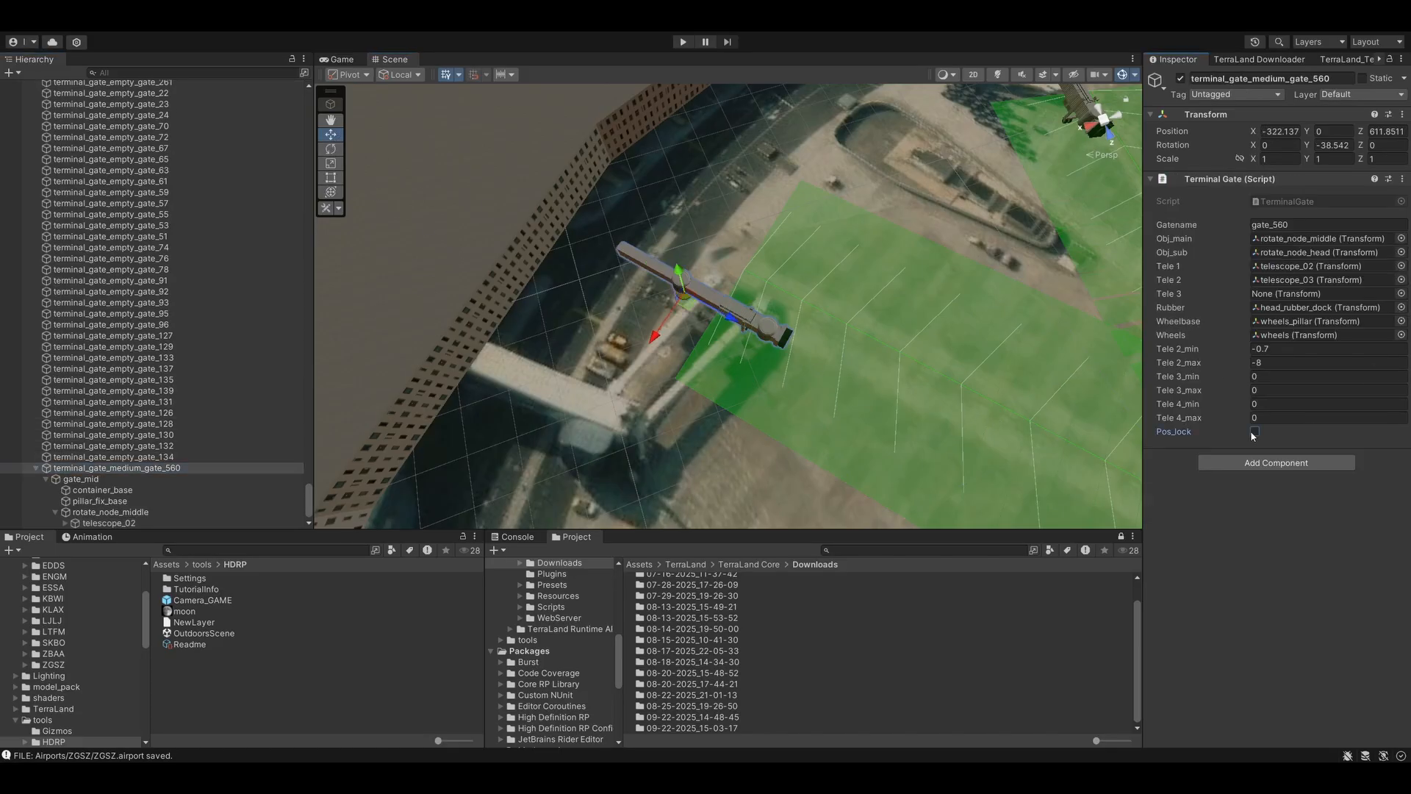
click(1254, 432)
- Rotate gate 560's jet bridge to about Y -108.34 and move it to about X -314.3, Z 636.8 beside the walkway's end
click(331, 149)
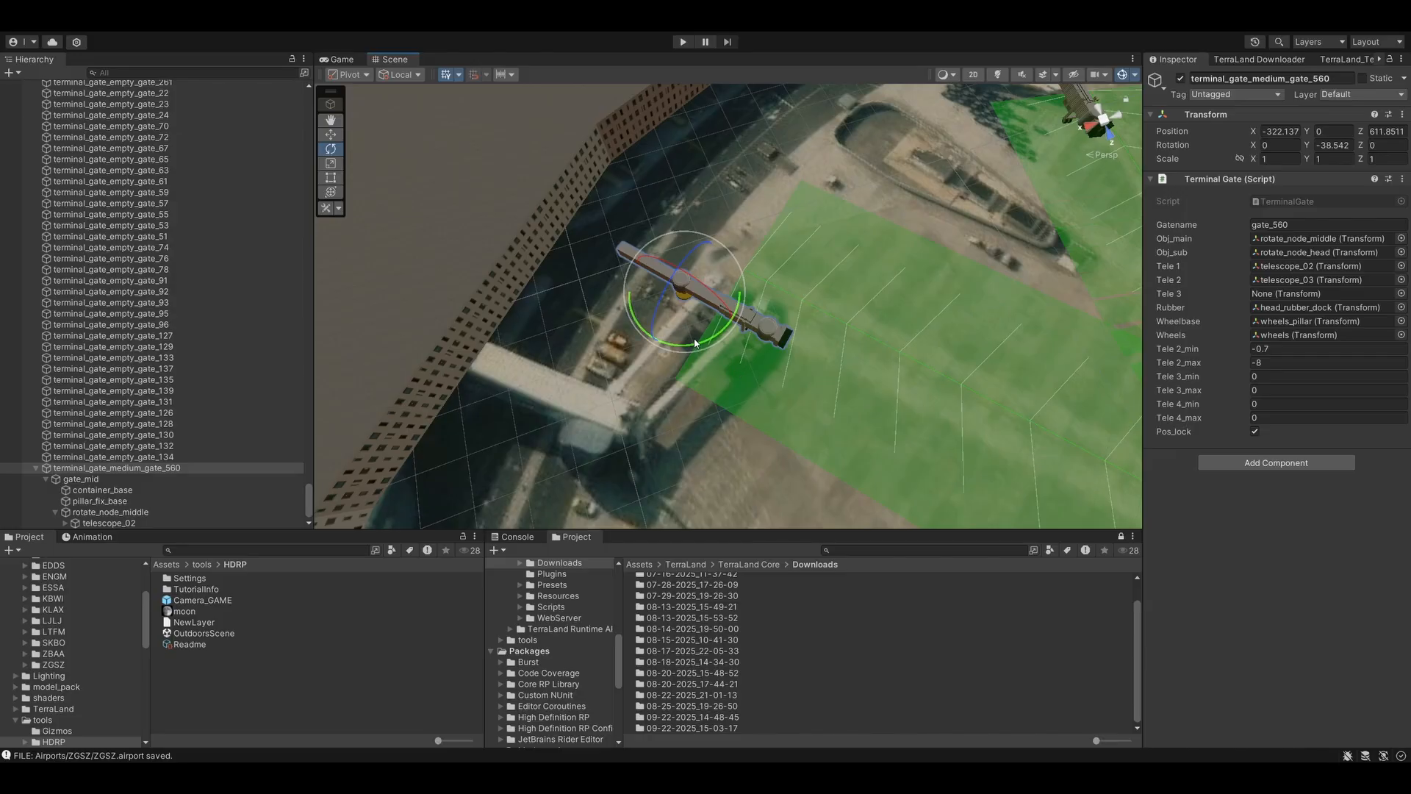
drag(719, 336, 820, 249)
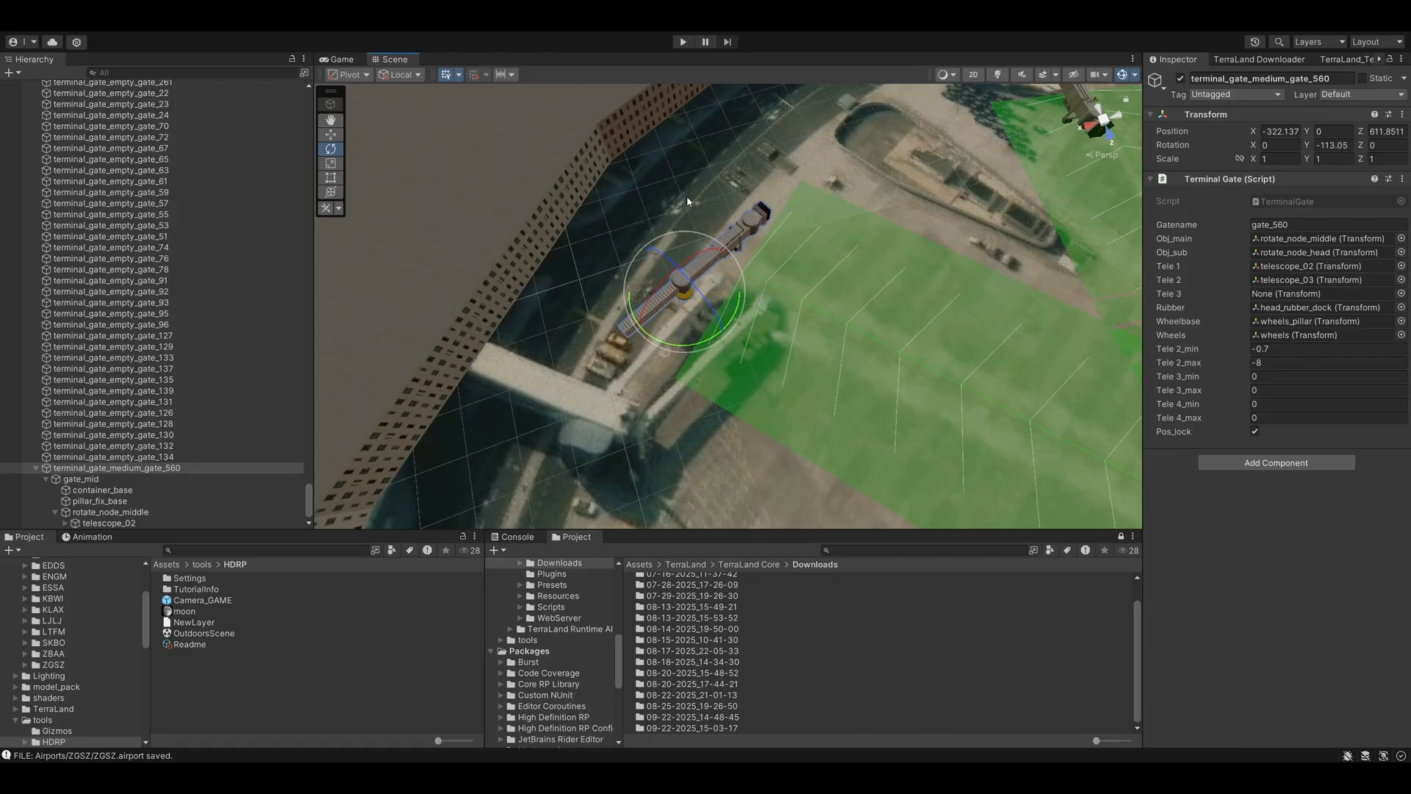
click(330, 134)
drag(687, 307, 688, 467)
click(330, 149)
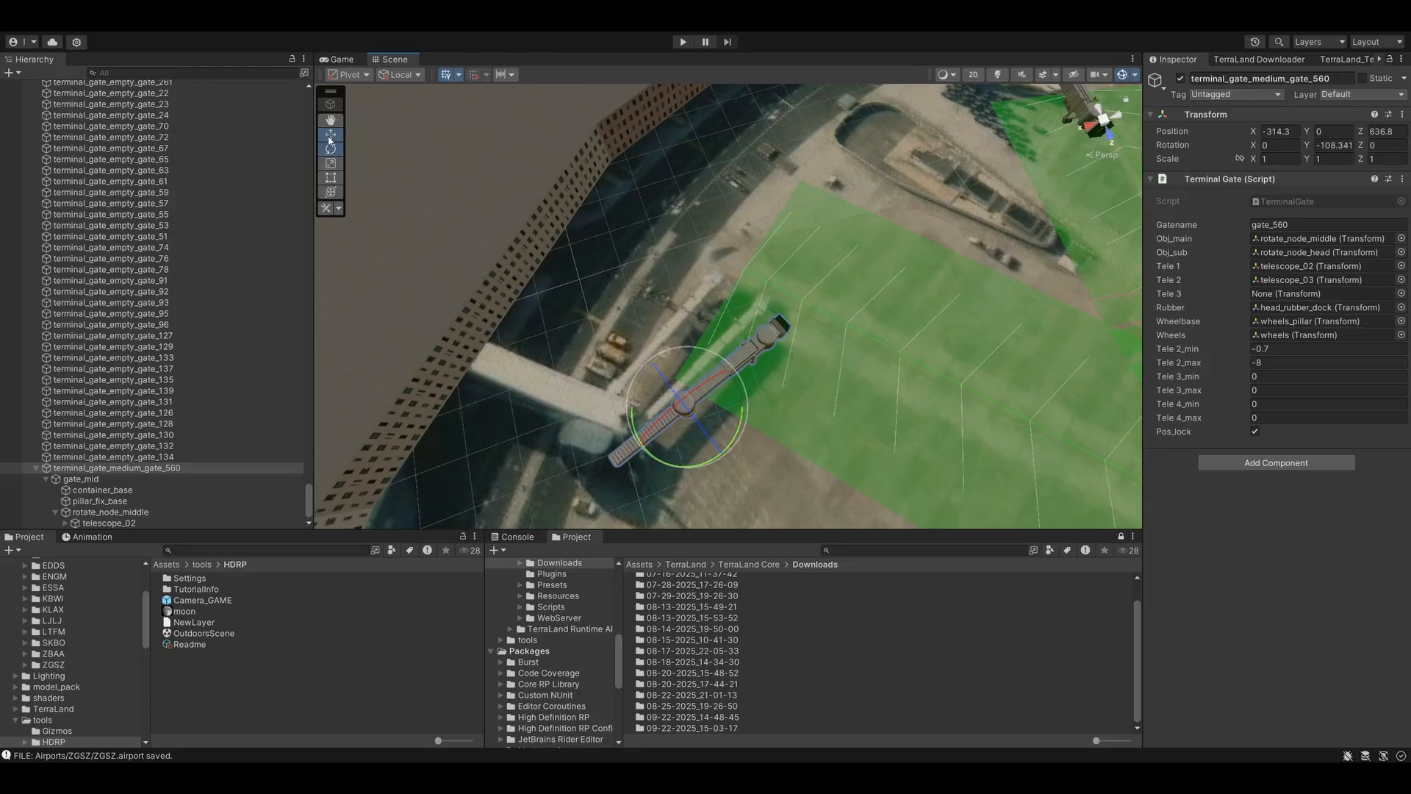
click(331, 134)
drag(698, 413, 690, 403)
- Rotate gate 560's container_base to Y 40.43 toward the walkway and move its pivot to X -0.5, Z -0.6
right_drag(730, 377, 636, 288)
click(637, 289)
right_drag(644, 219, 633, 281)
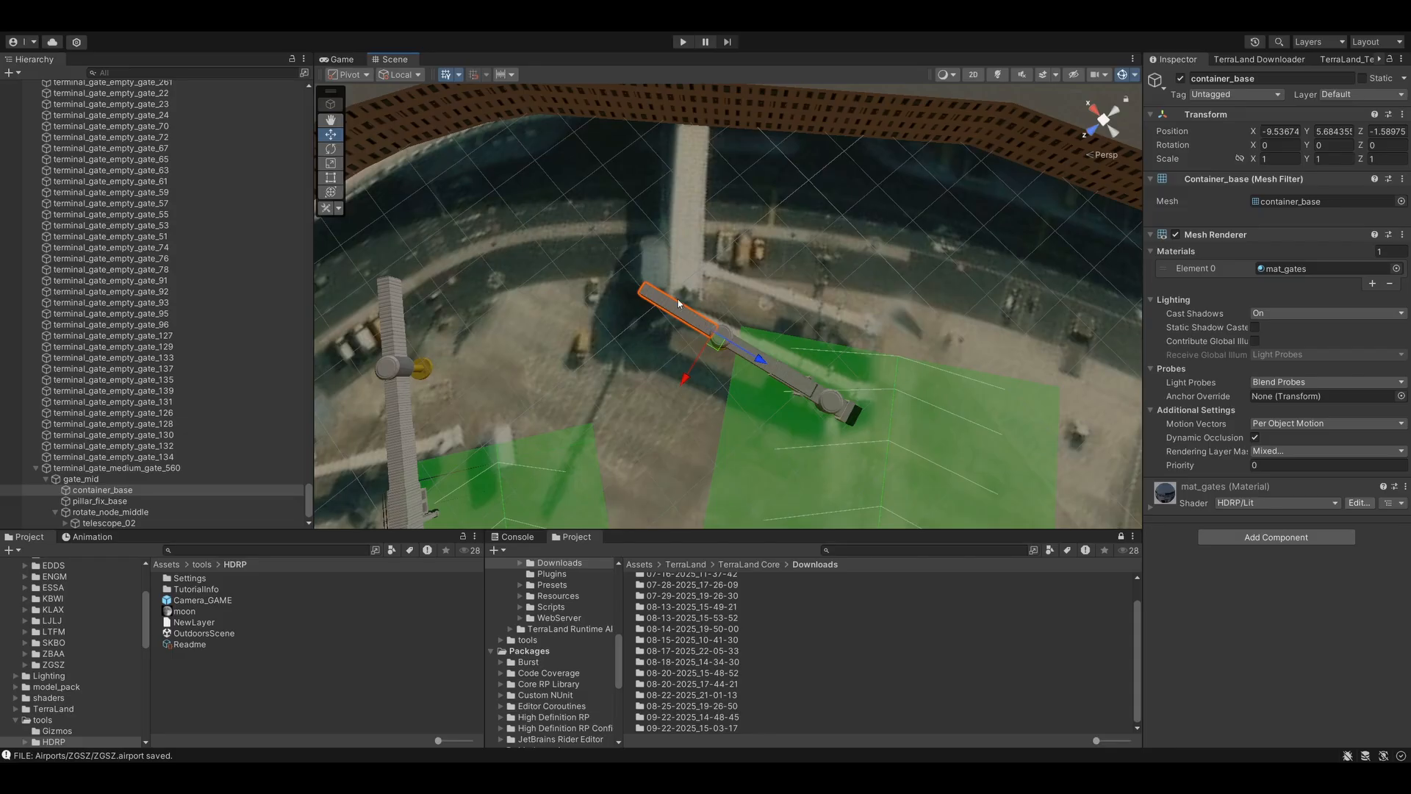
key(e)
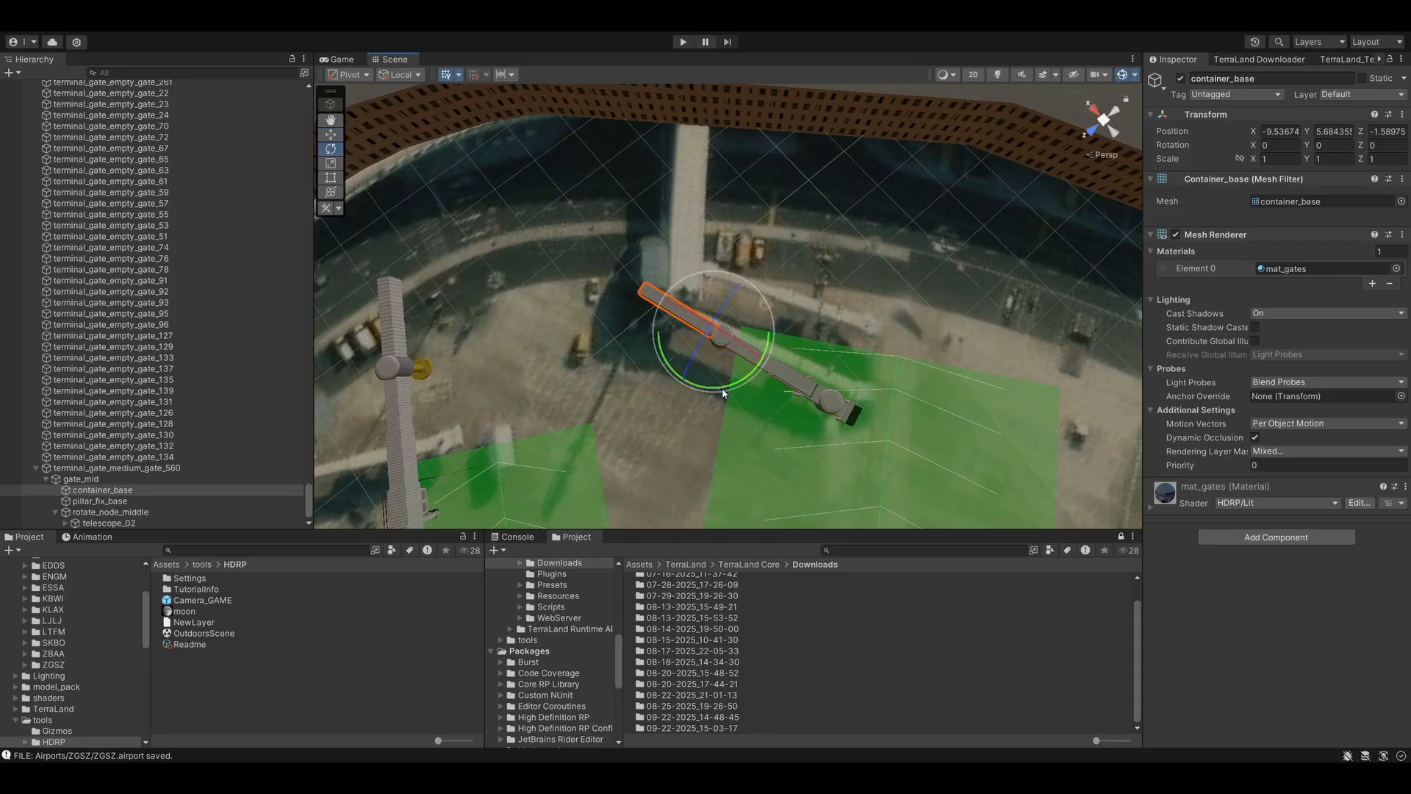
drag(691, 356, 650, 397)
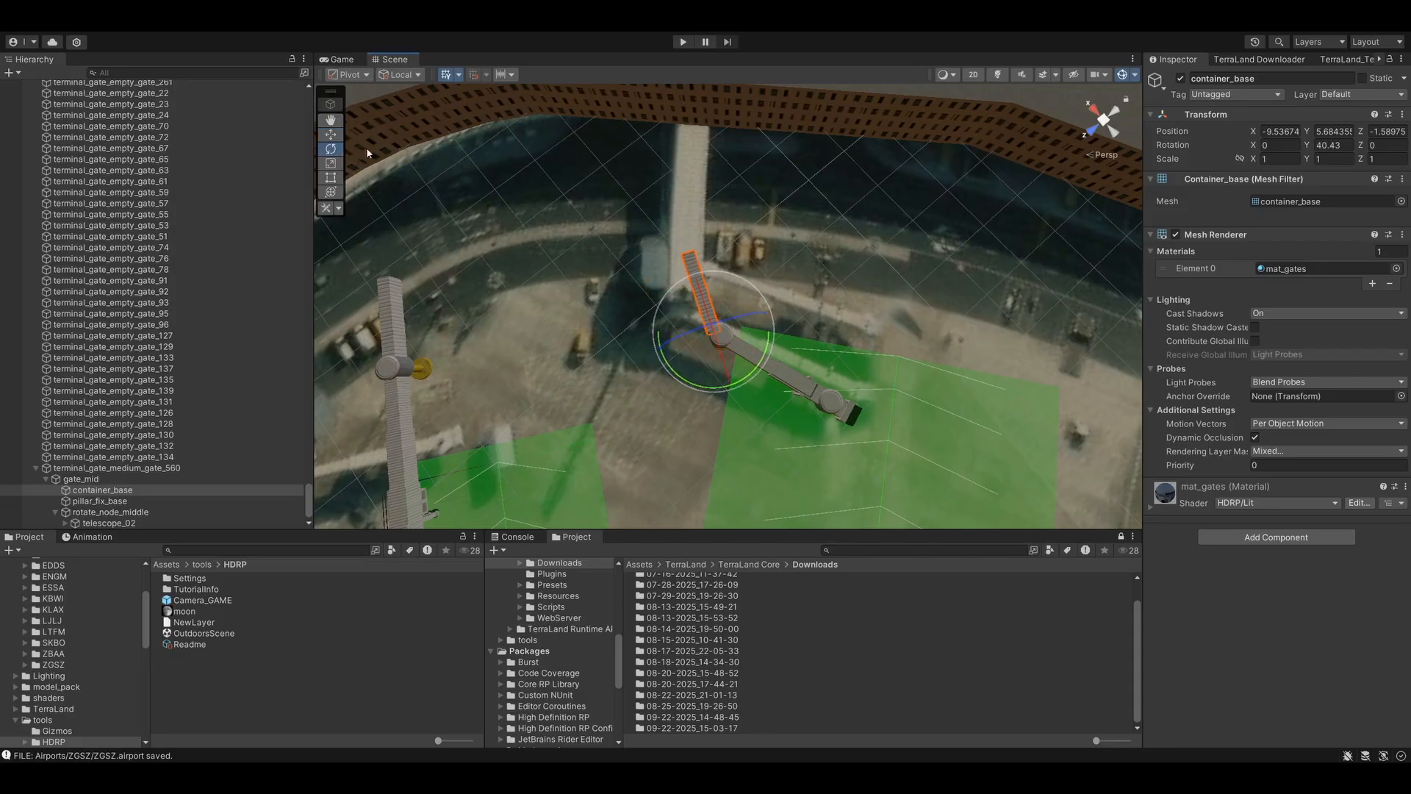
click(330, 136)
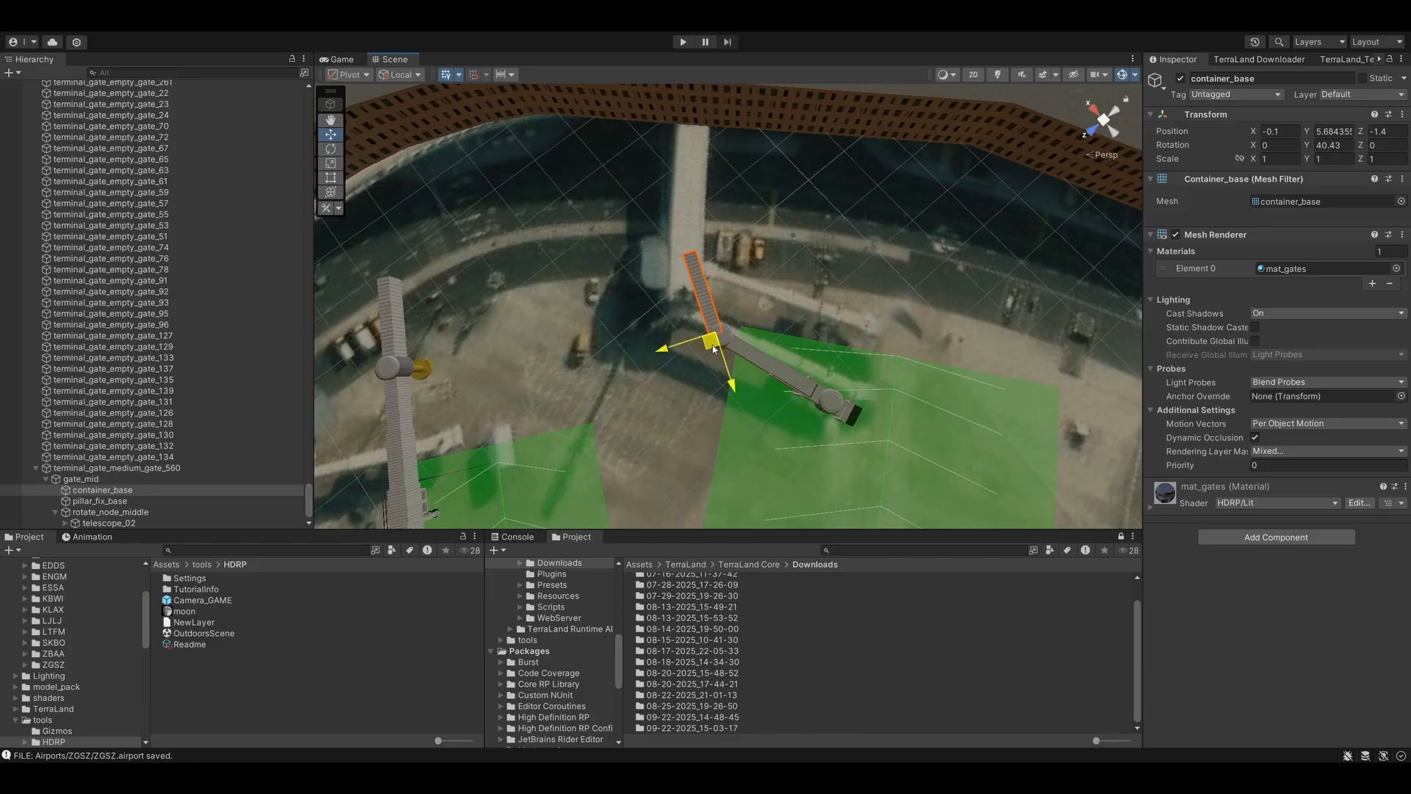
drag(710, 337, 718, 349)
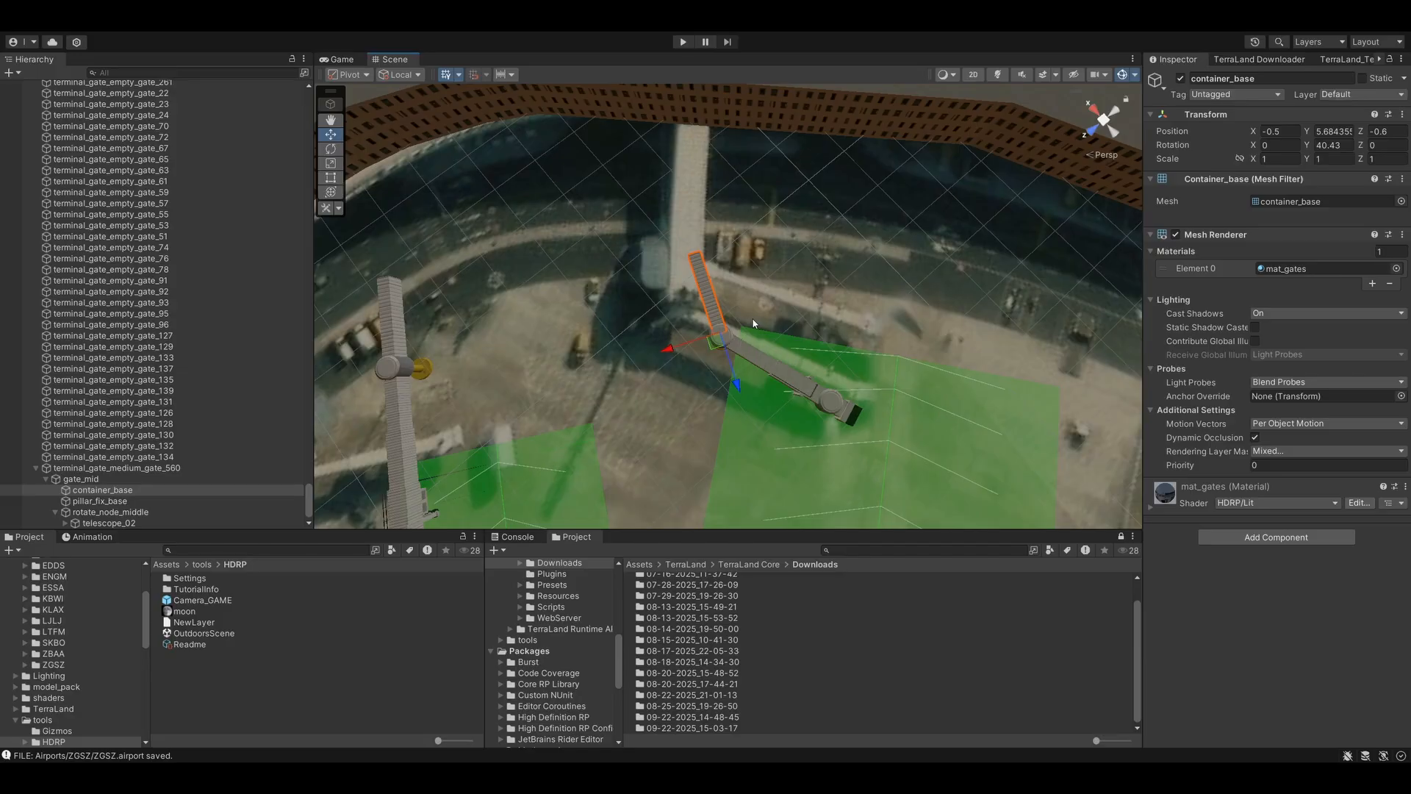
- Duplicate gate 561's extra pillar_fix_base together with the cylinder node above it
right_drag(751, 318, 718, 134)
right_drag(742, 163, 451, 322)
right_drag(686, 375, 683, 427)
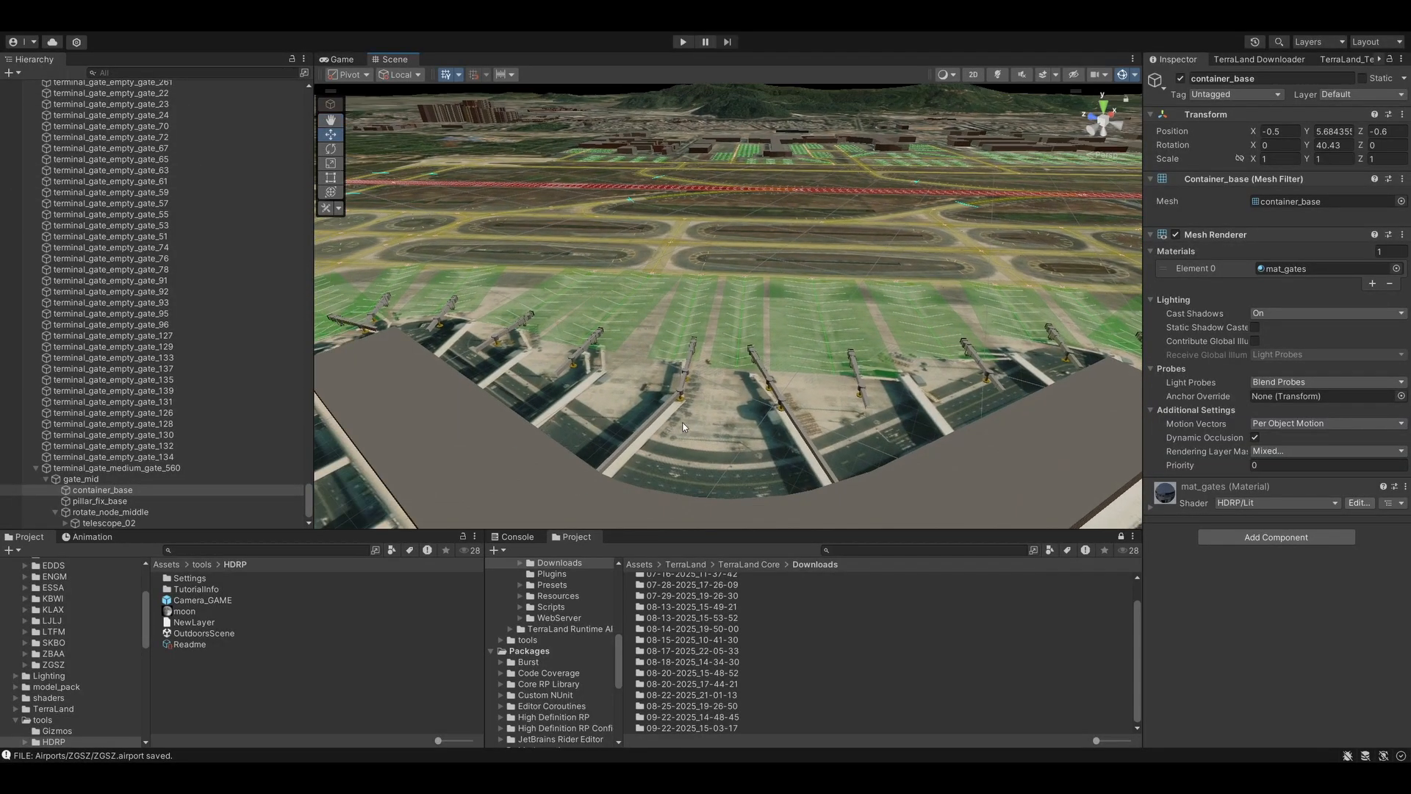
click(681, 402)
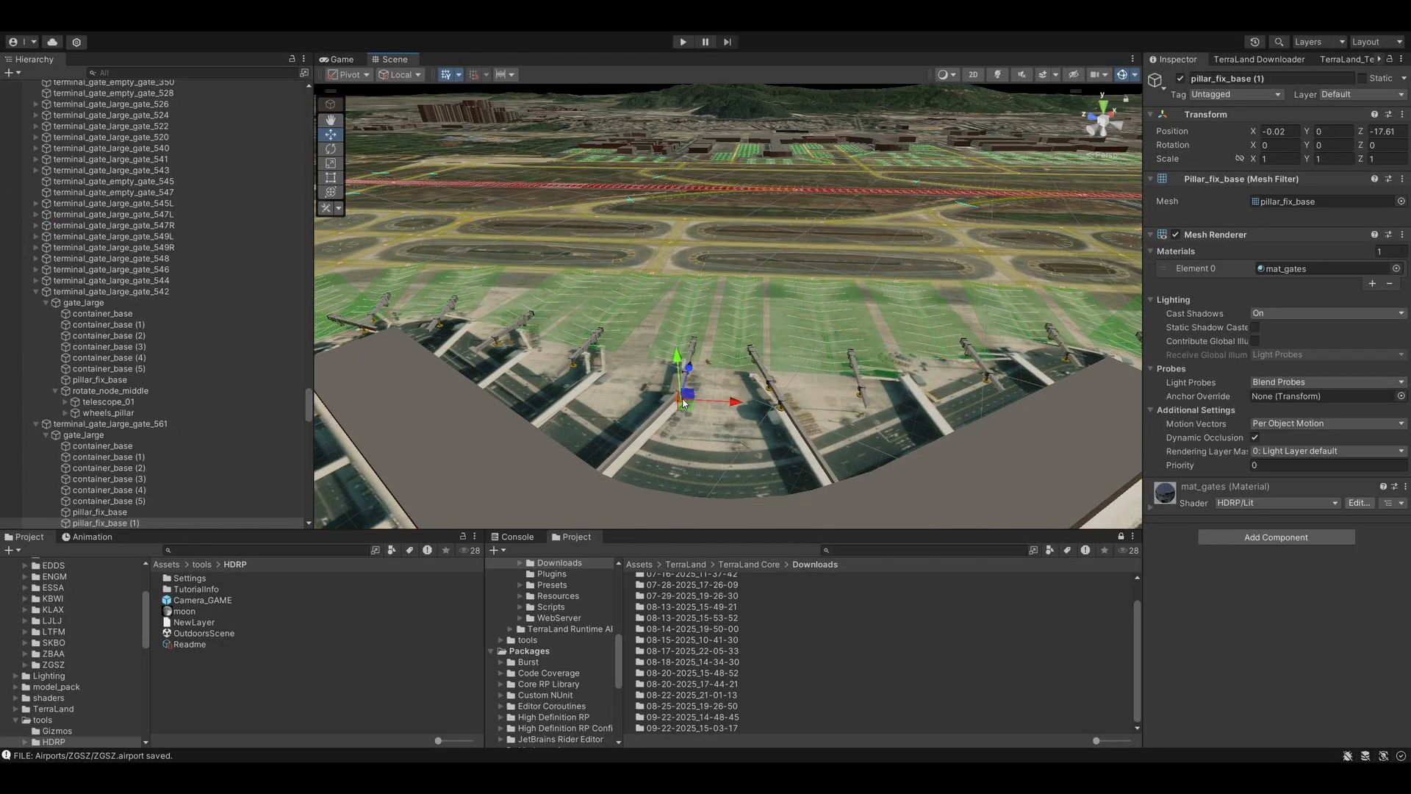
scroll(724, 403, up, 2)
right_drag(724, 403, 710, 430)
key(w)
shift+click(710, 428)
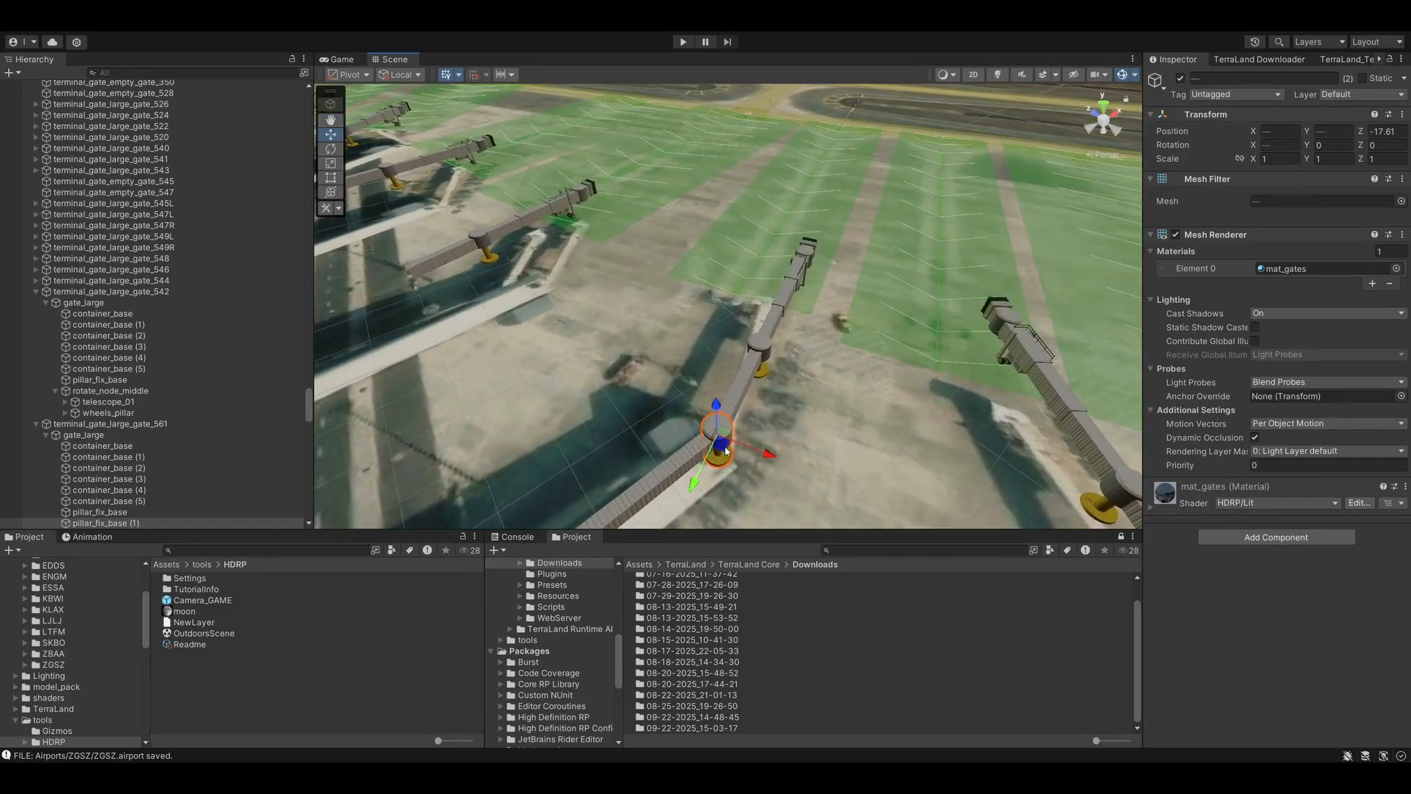
key(ctrl+d)
- Move the duplicated pillar and cylinder across the apron to the walkway near gate 560's jet bridge
drag(725, 450, 465, 449)
right_drag(724, 378, 698, 430)
drag(943, 498, 658, 285)
key(f)
key(e)
right_drag(658, 285, 1336, 372)
key(s)
key(d)
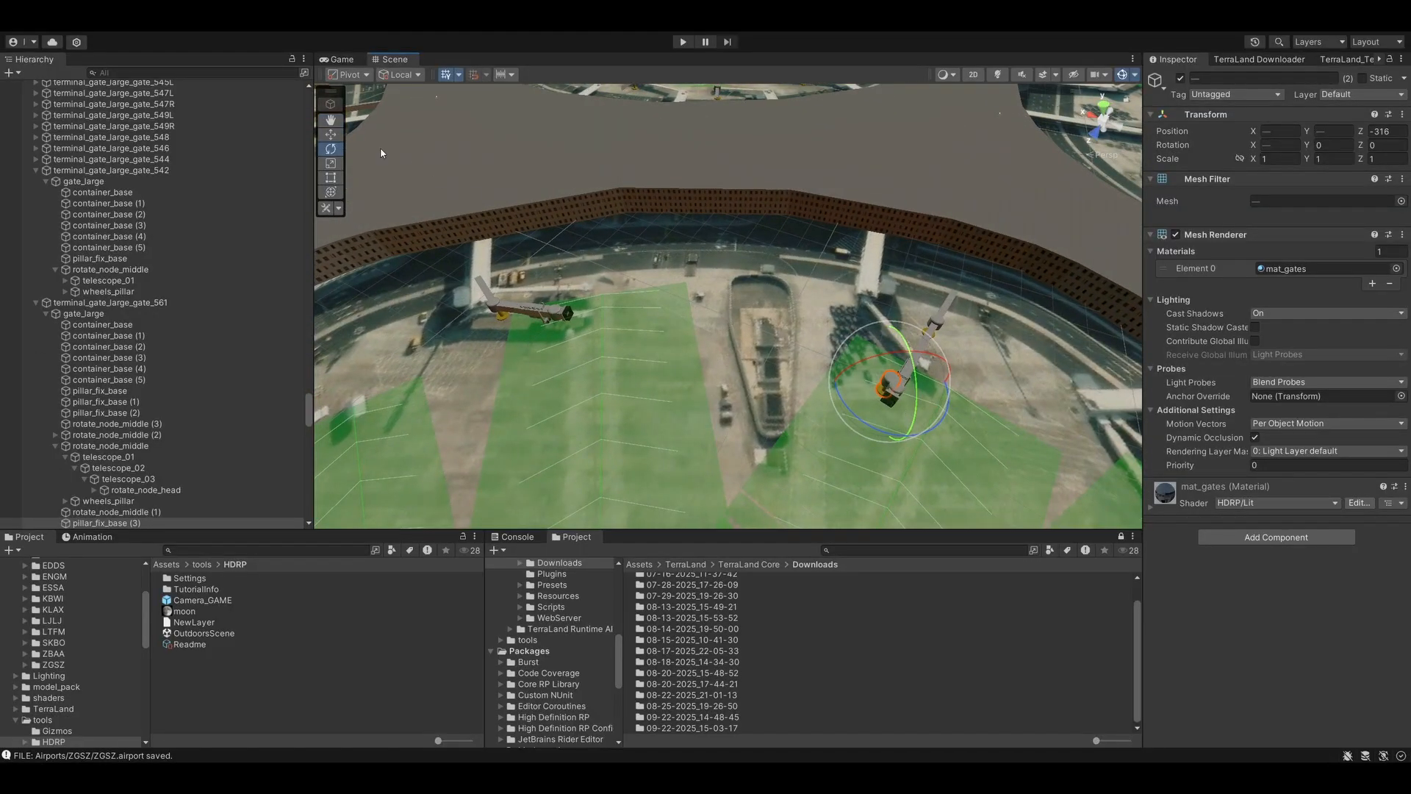
key(w)
drag(800, 372, 485, 274)
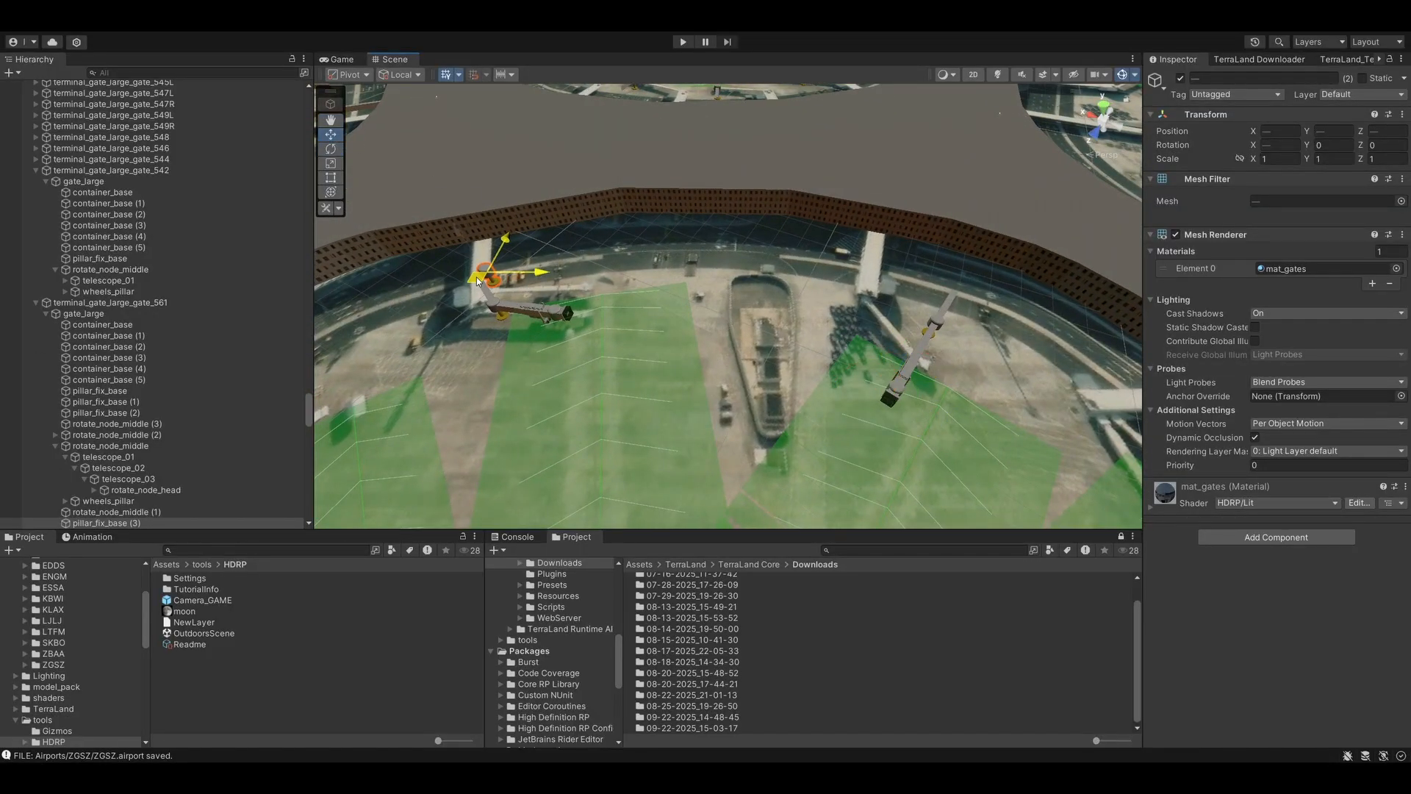
- Align the pillar and cylinder copies with the rear end of gate 560's container_base
key(f)
right_drag(855, 222, 1139, 283)
key(s)
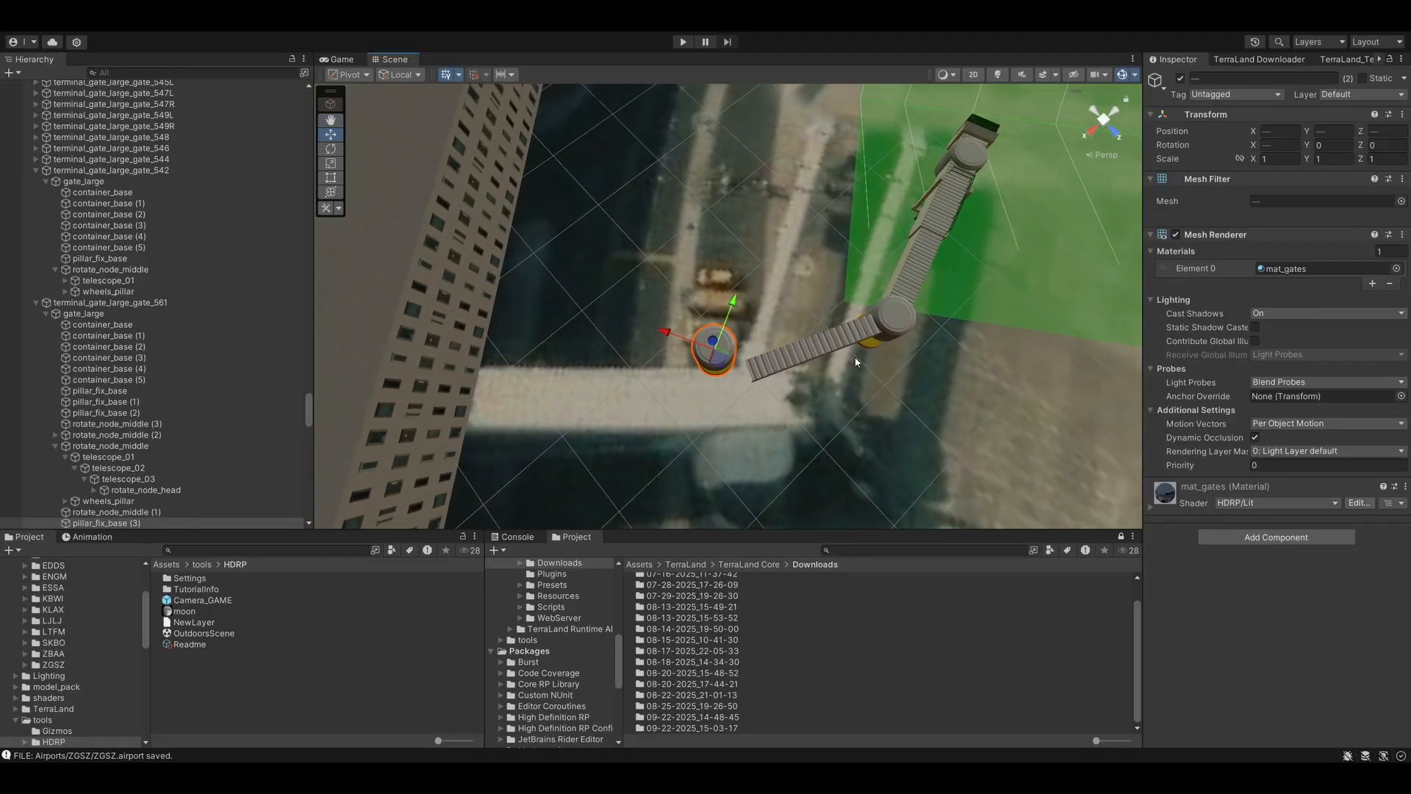
drag(723, 365, 739, 391)
- Duplicate gate 560's container_base, move the copy behind the new cylinder at about X -13.13, Z -13.2, and rotate it to Y 57.725
click(804, 358)
key(ctrl+d)
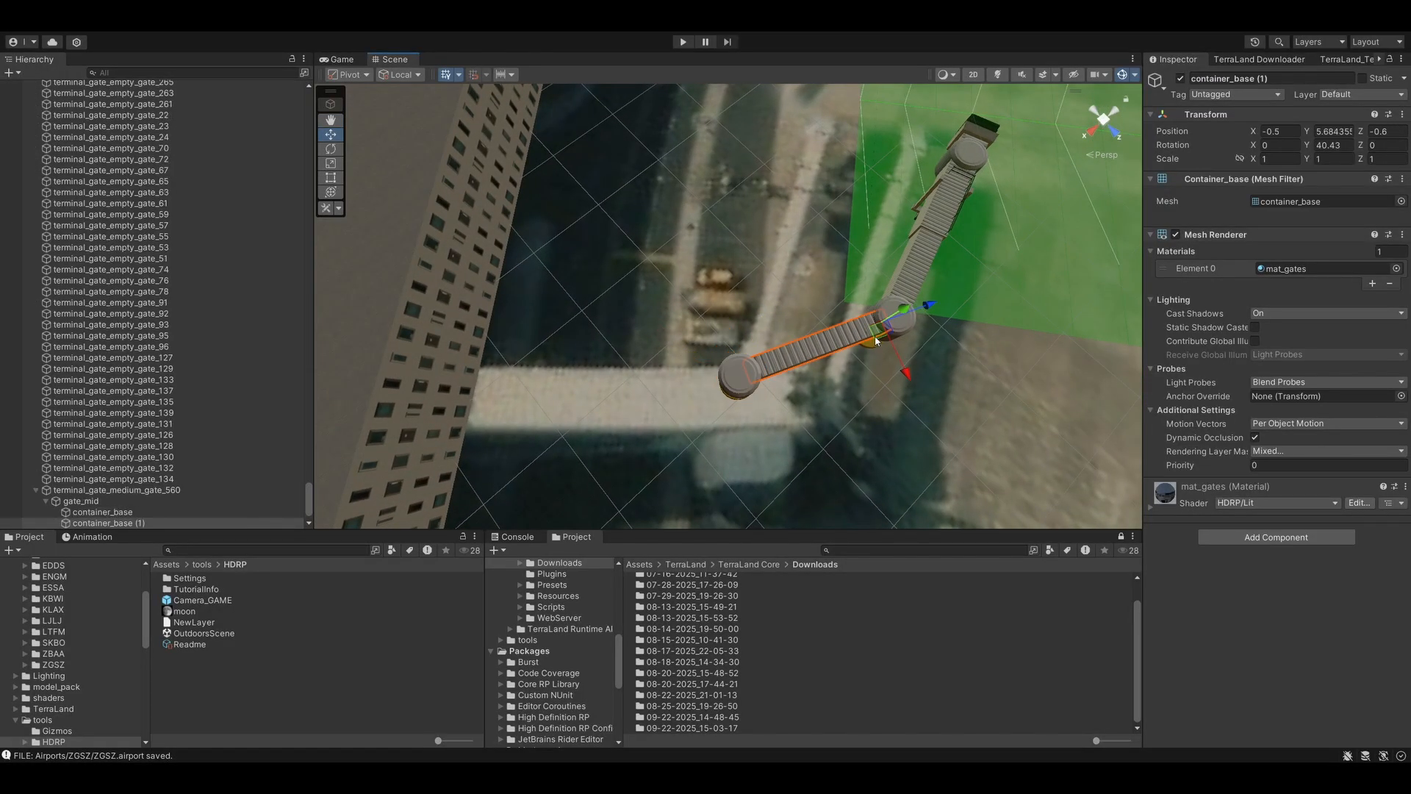
drag(877, 337, 604, 406)
key(e)
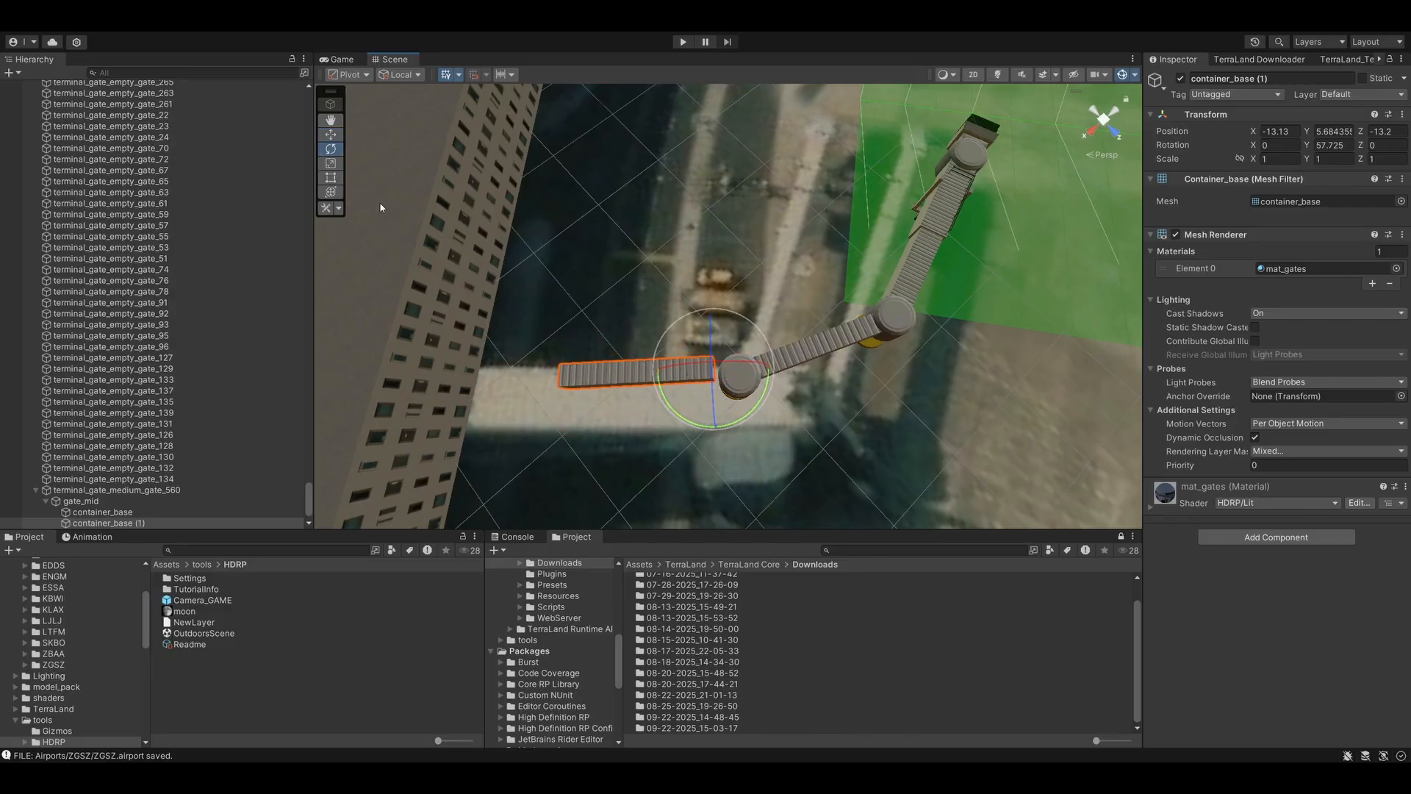
- Extend gate 560's rear corridor along the walkway toward the terminal wall with further duplicated container_base sections
click(330, 135)
drag(719, 392, 456, 388)
key(ctrl+d)
key(ctrl+d)
- Review gate 560's extended bridge and the surrounding jet bridges from above, and return to the start of the scene hierarchy
click(944, 175)
key(s)
right_drag(944, 175, 623, 185)
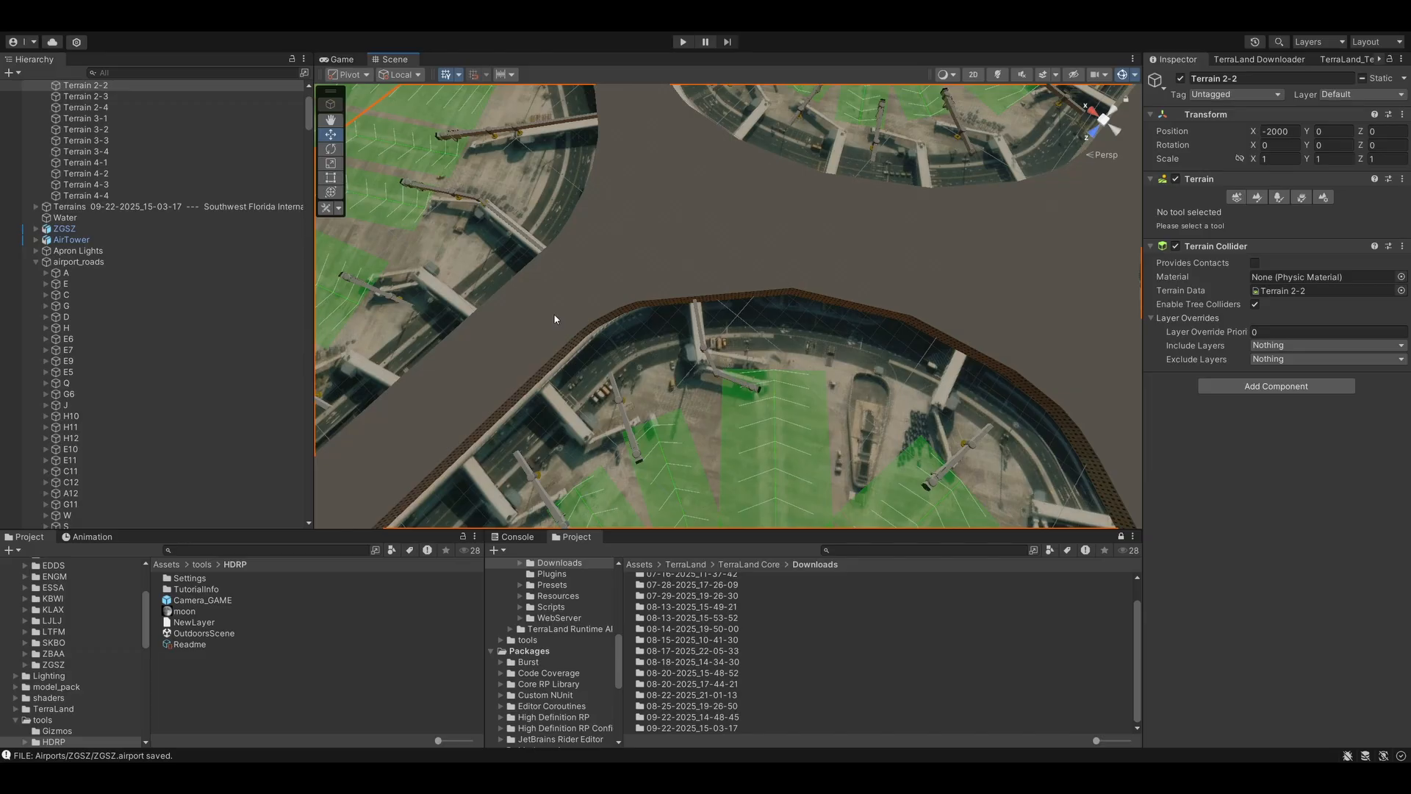
scroll(240, 218, up, 3)
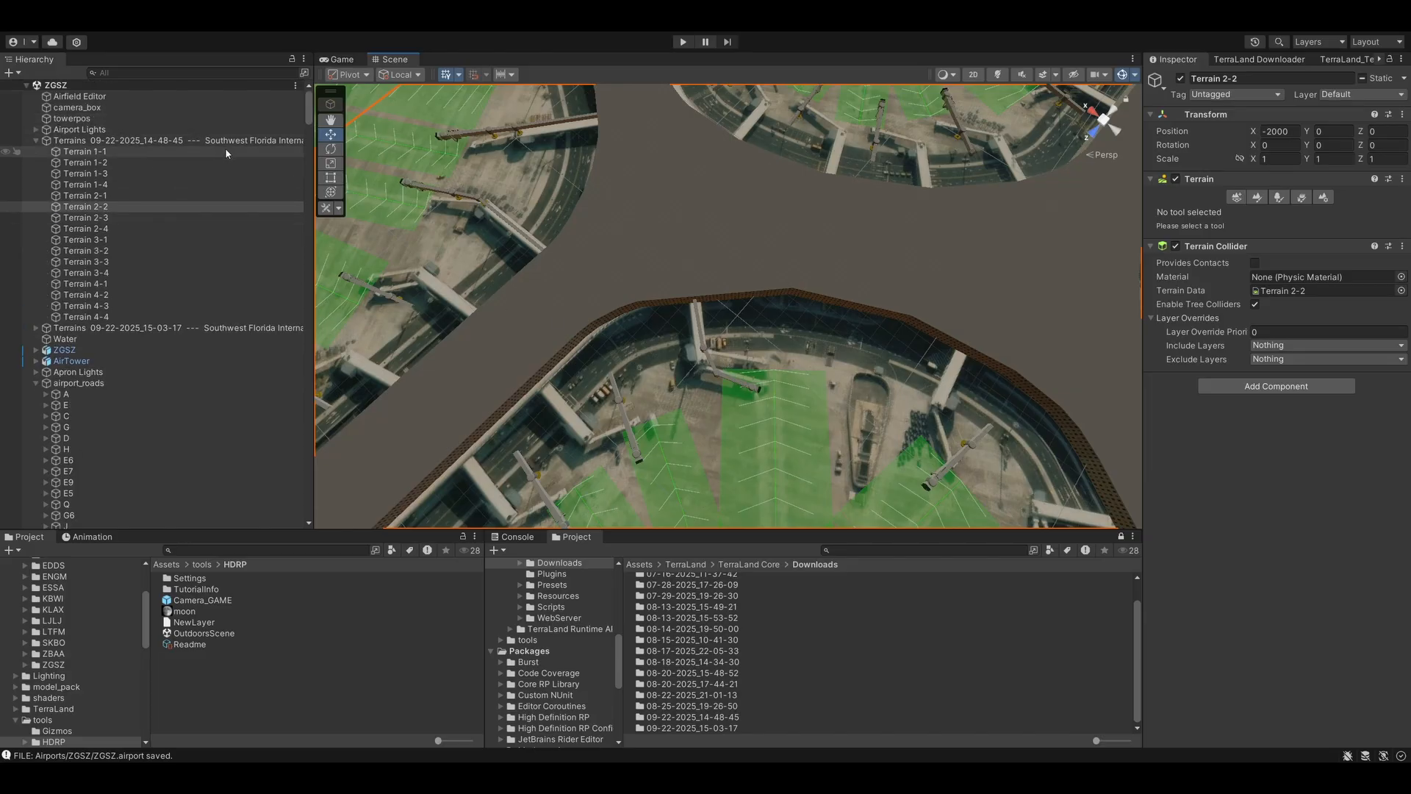